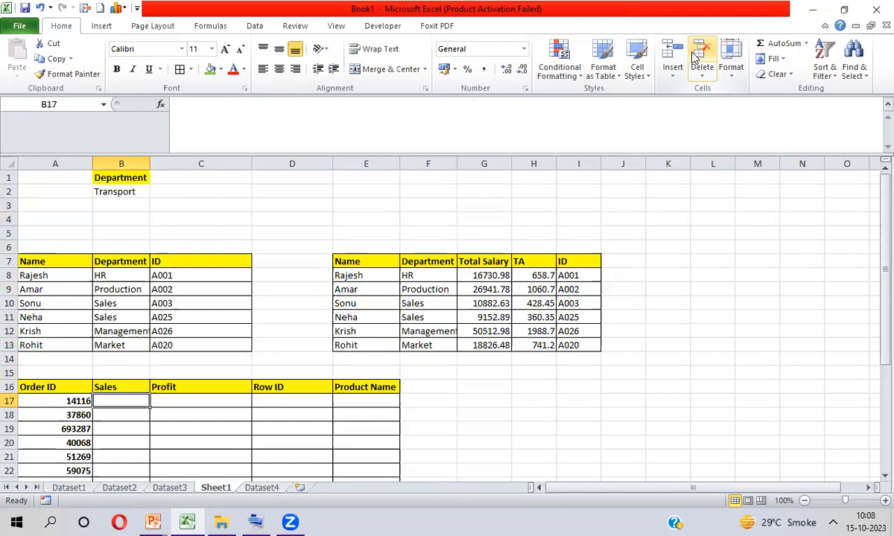
Start an INDEX formula in the Sales cell for order 14116, using Dataset2!$A$1:$U$8400 as the absolute array.
{"action": "type", "text": "=Ind"}
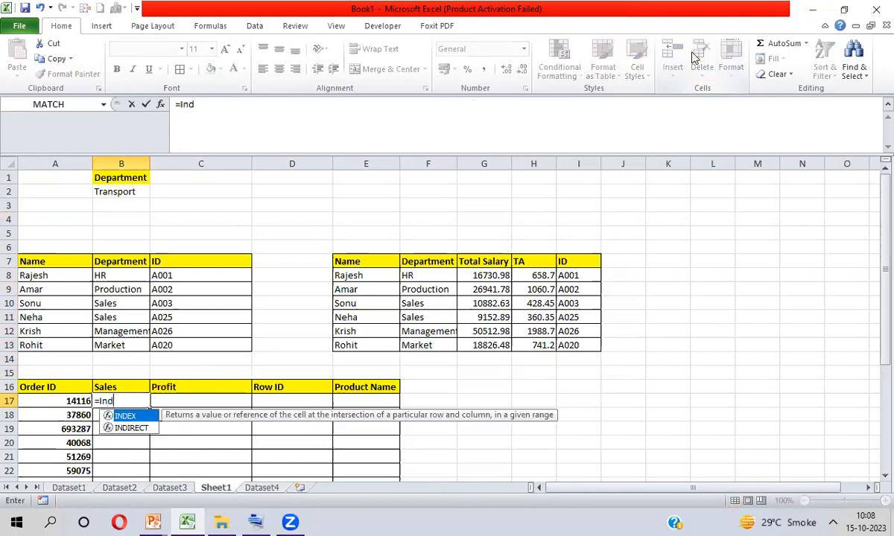
{"action": "key", "text": "Tab"}
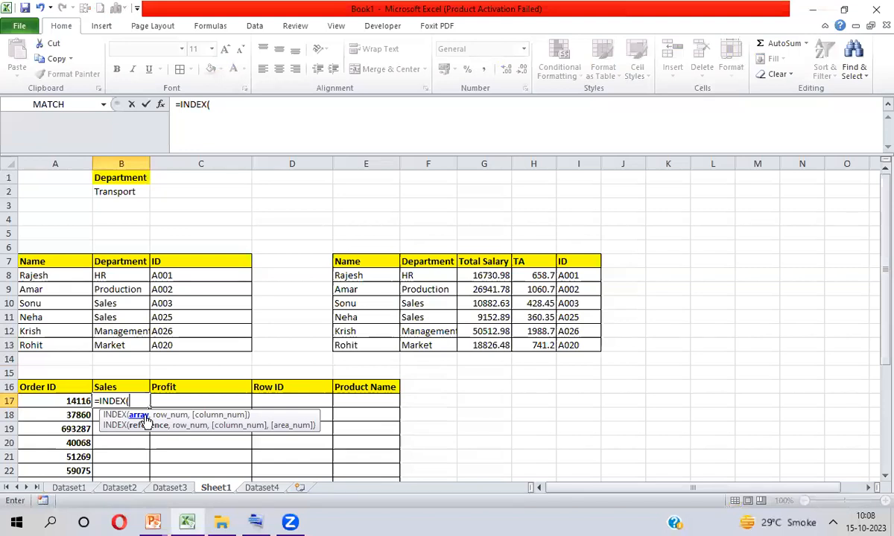
{"action": "key", "text": "ctrl+Page_Up"}
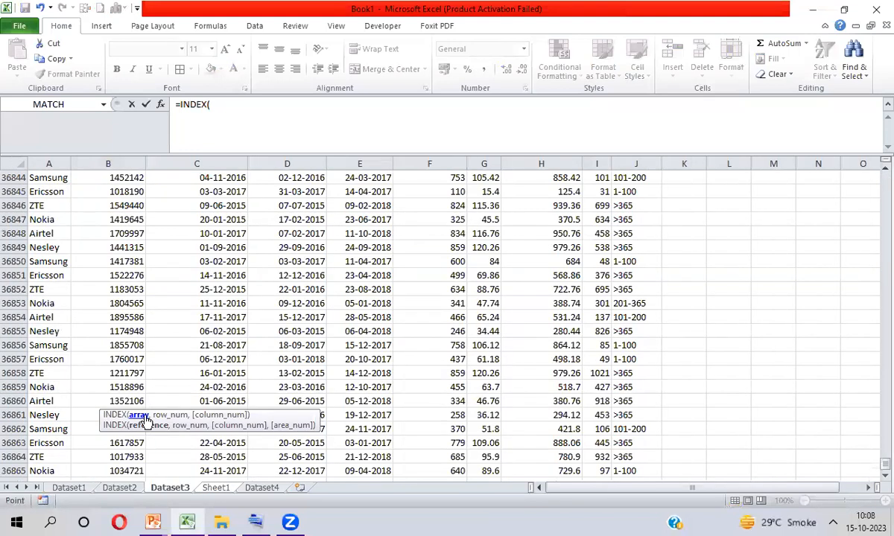
{"action": "key", "text": "ctrl+Page_Down"}
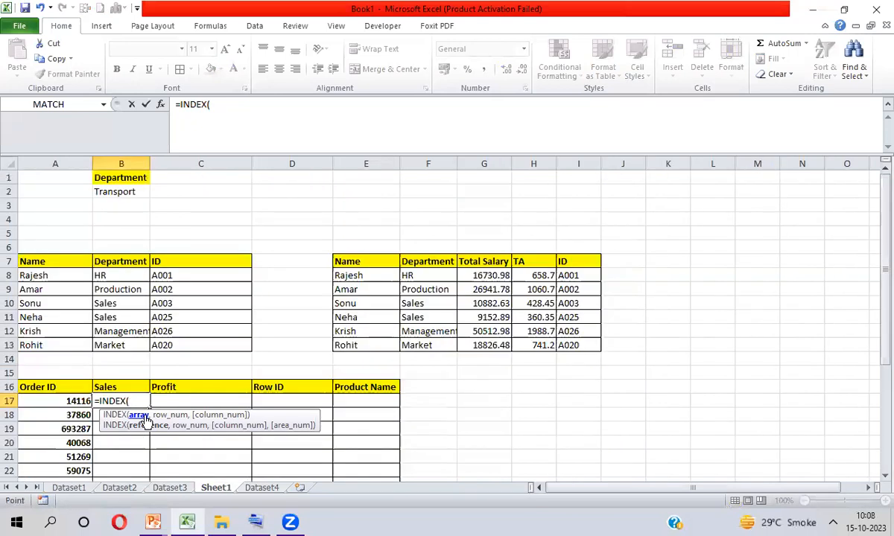
{"action": "key", "text": "ctrl+Page_Up"}
{"action": "key", "text": "ctrl+Page_Up"}
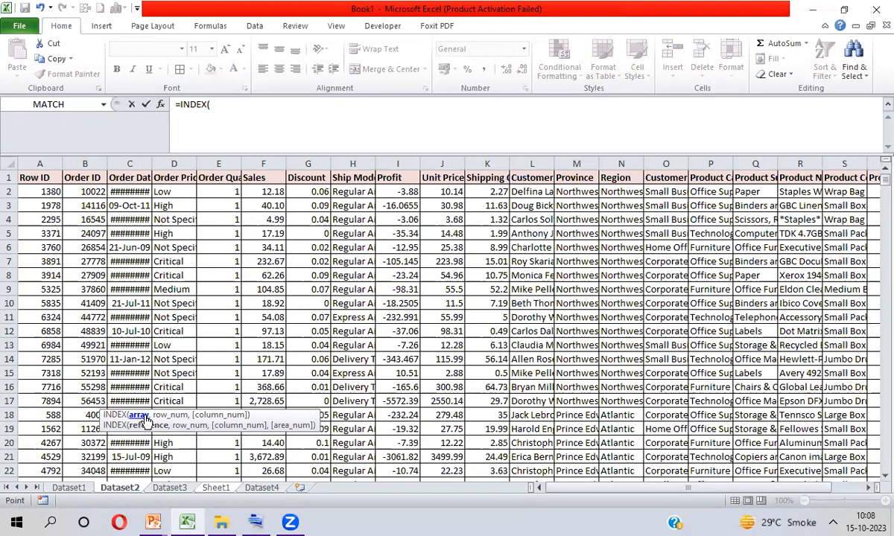
{"action": "left_click", "coordinate": [43, 178]}
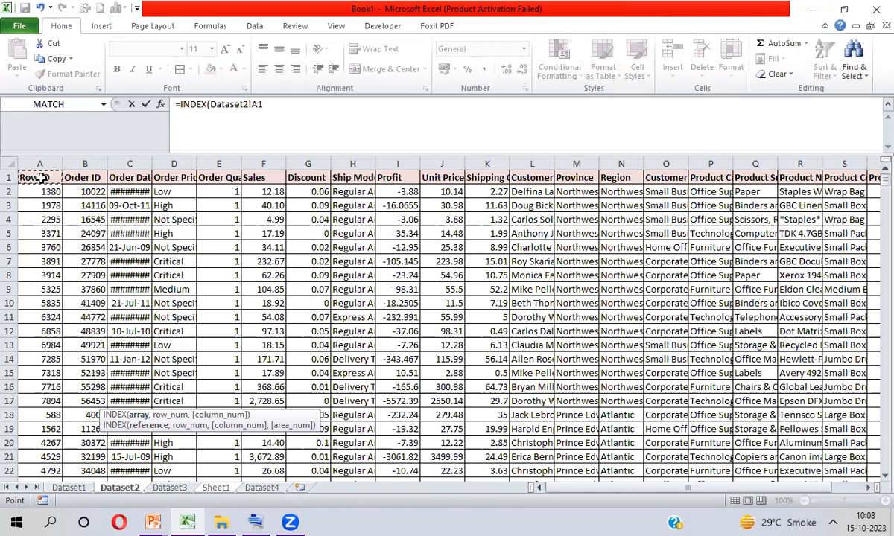
{"action": "key", "text": "ctrl+shift+Right"}
{"action": "key", "text": "ctrl+shift+Down"}
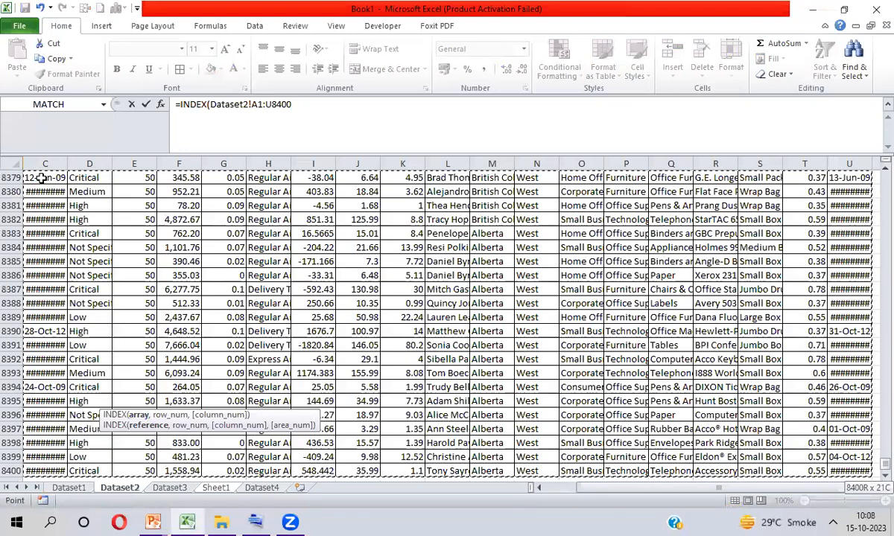
{"action": "key", "text": "F4"}
{"action": "type", "text": ","}
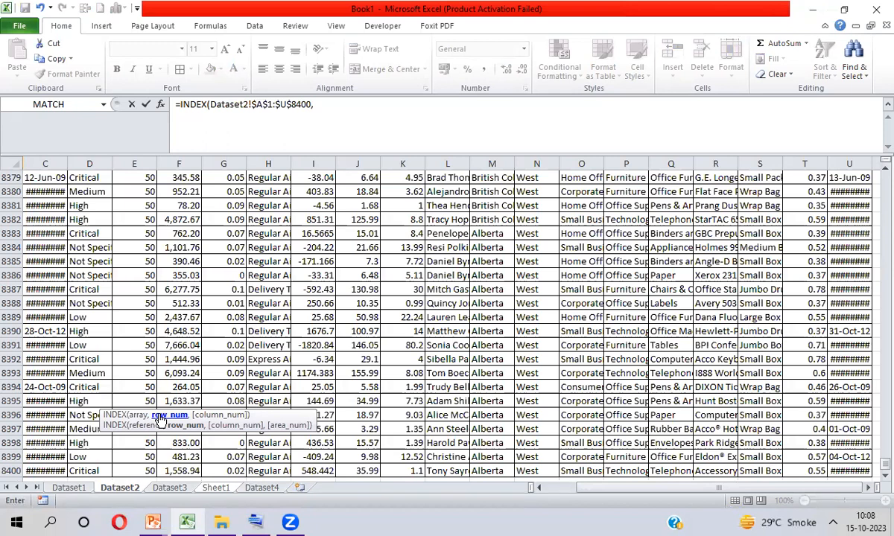
Nest a MATCH as the row number, with Sheet1!$A17 as its column-locked lookup value.
{"action": "type", "text": "MATCH("}
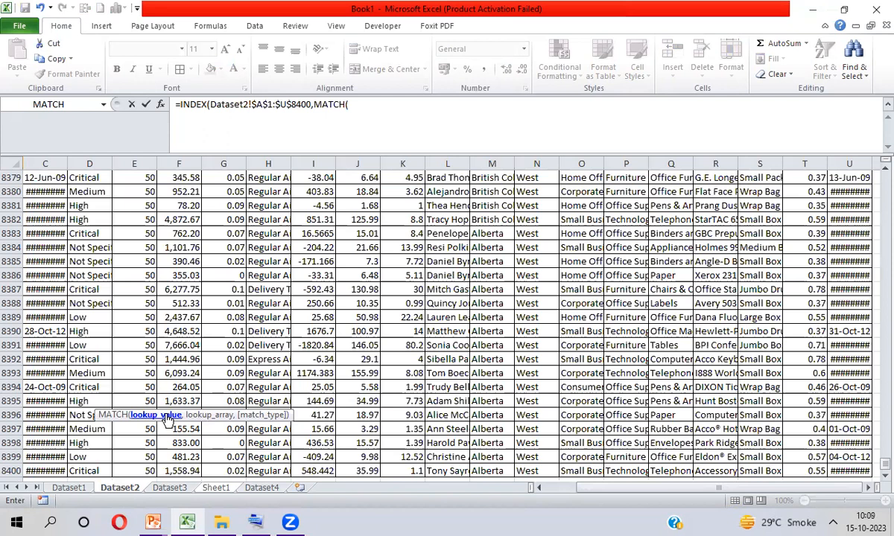
{"action": "key", "text": "ctrl+Page_Down"}
{"action": "key", "text": "ctrl+Page_Down"}
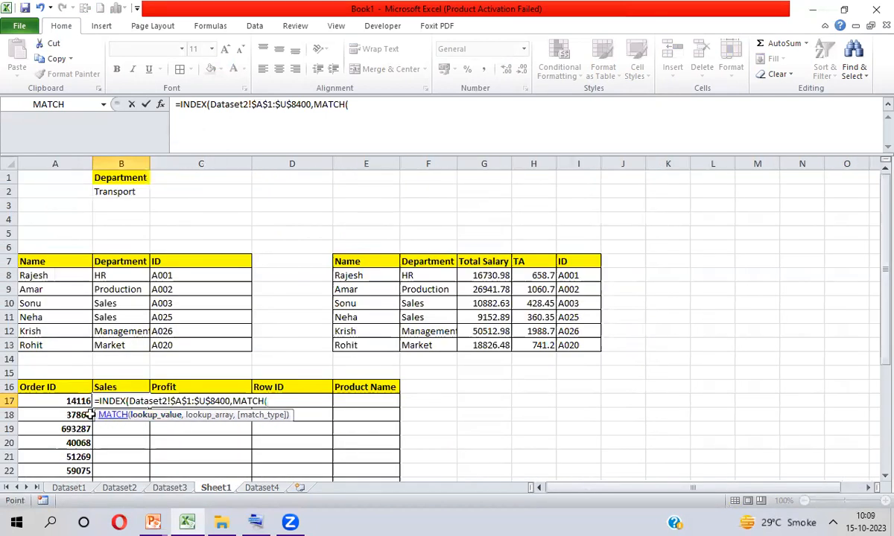
{"action": "left_click", "coordinate": [67, 401]}
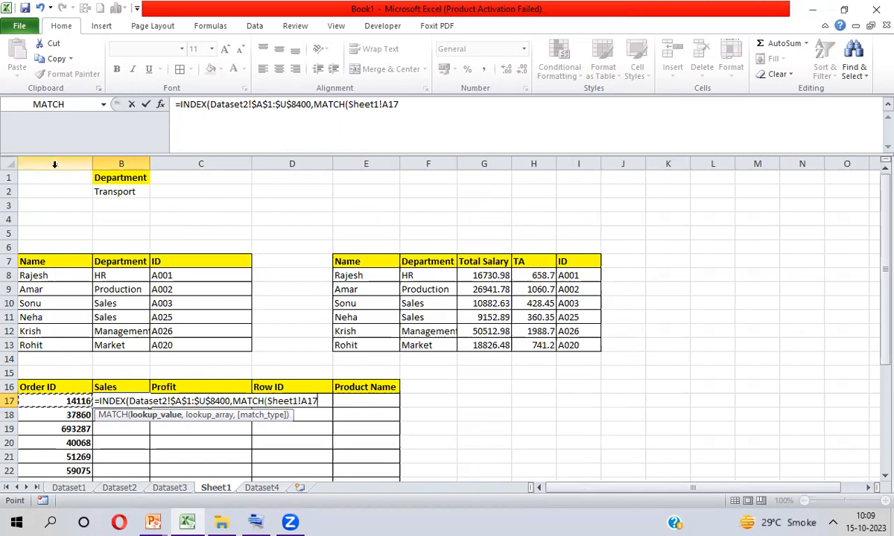
{"action": "key", "text": "F4"}
{"action": "key", "text": "F4"}
{"action": "key", "text": "F4"}
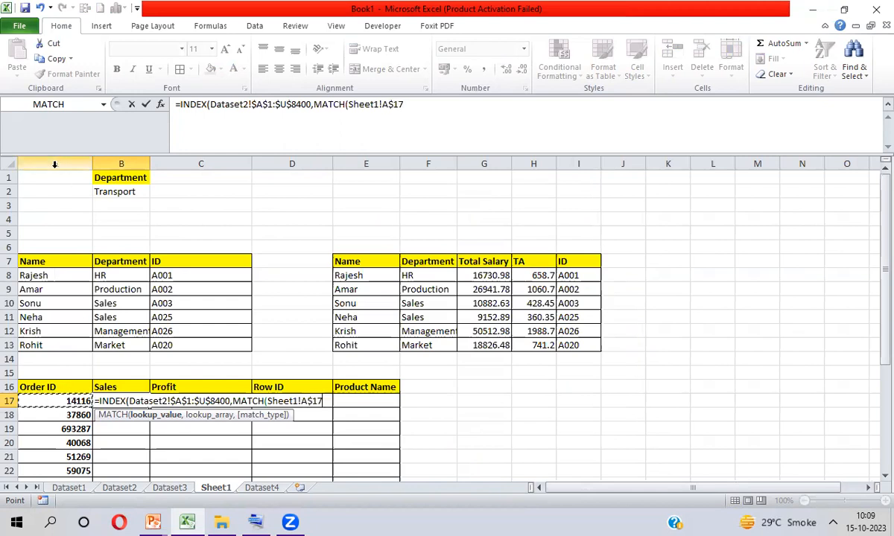
{"action": "type", "text": ","}
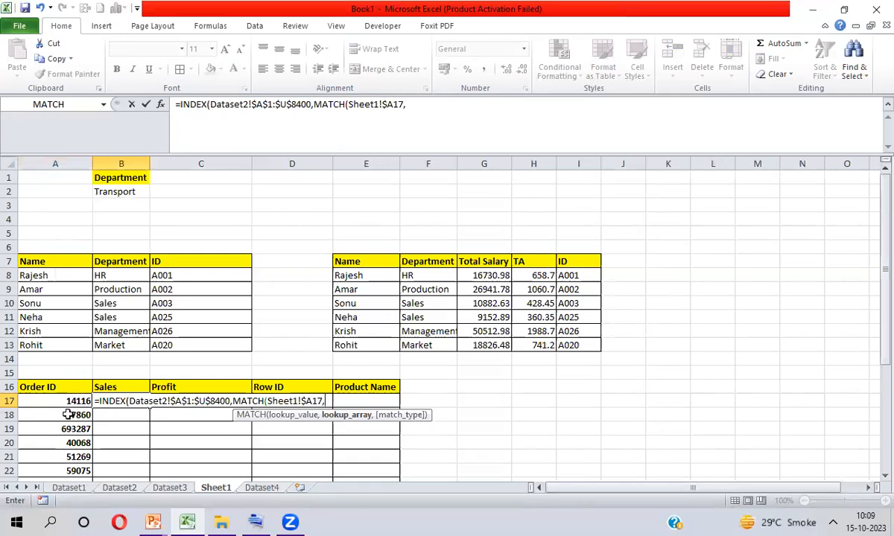
Complete the row MATCH with lookup array Dataset2!$B$1:$B$8400 and match type 0.
{"action": "key", "text": "ctrl+Page_Up"}
{"action": "key", "text": "ctrl+Page_Up"}
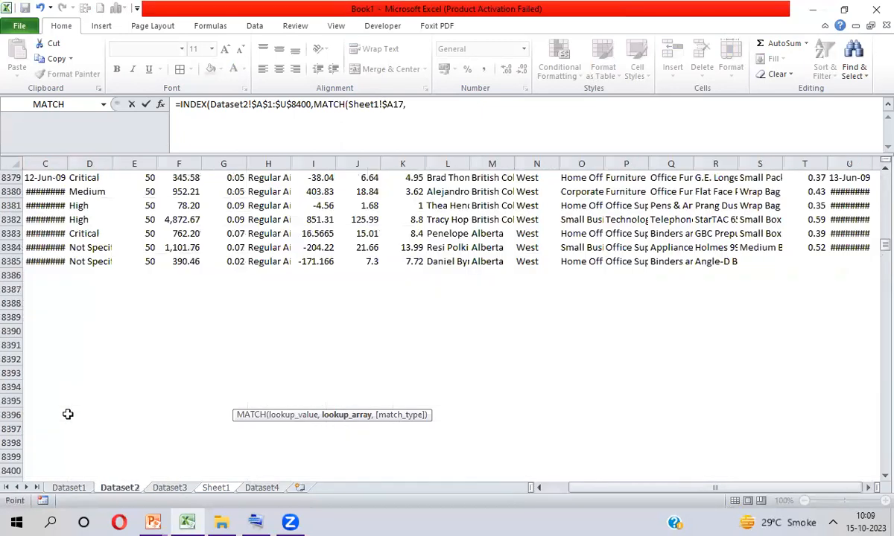
{"action": "key", "text": "ctrl+Up"}
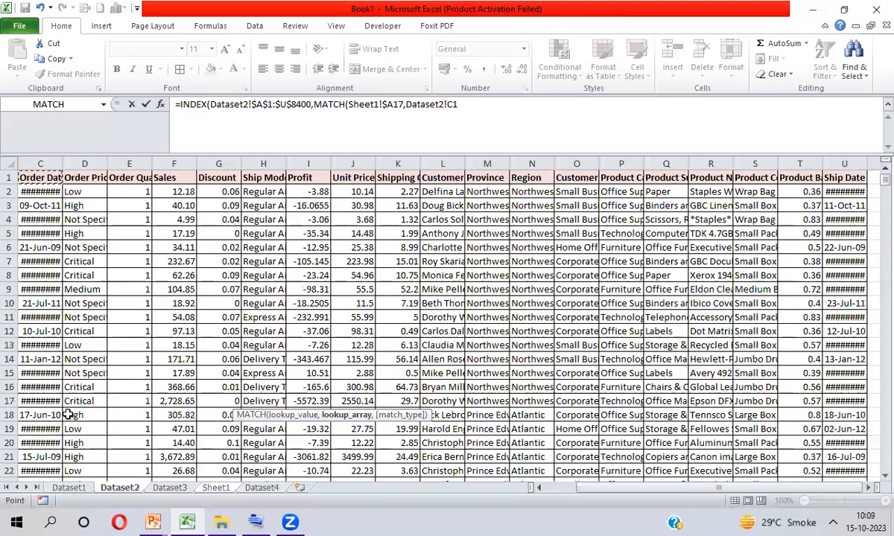
{"action": "key", "text": "Left"}
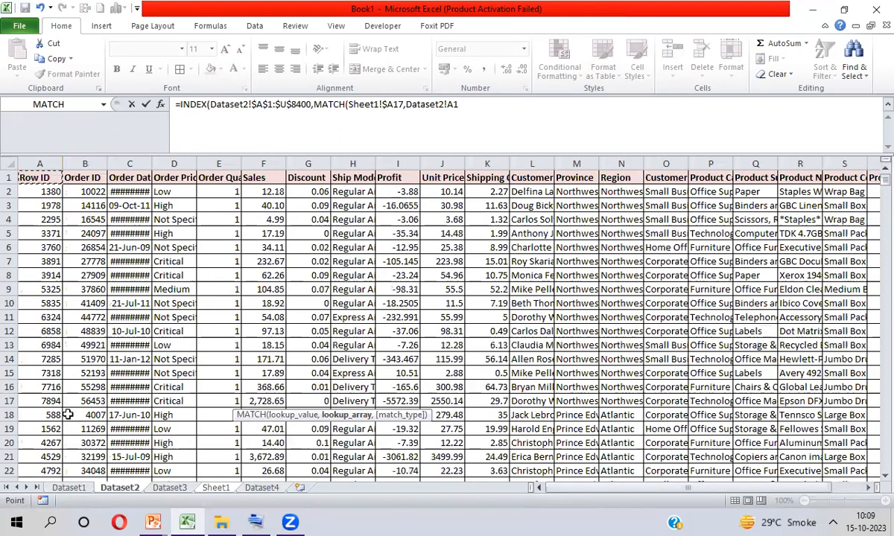
{"action": "key", "text": "ctrl+shift+Down"}
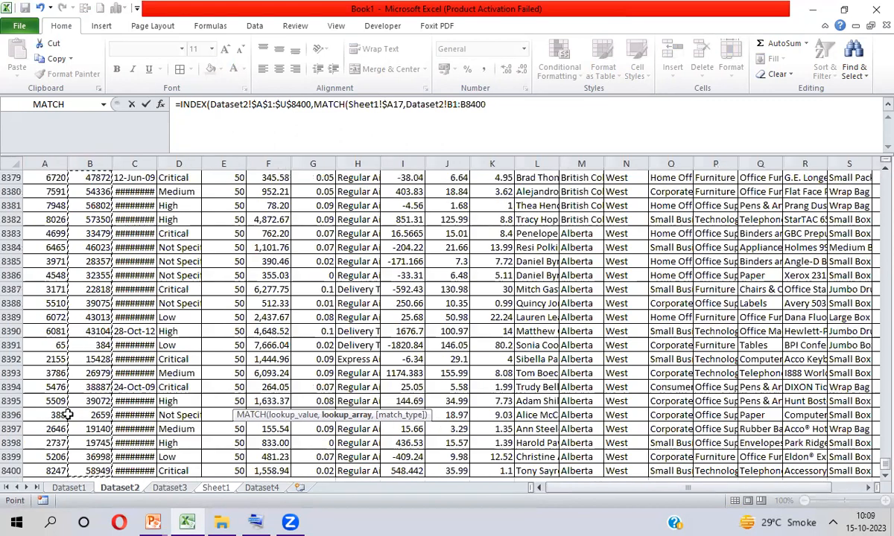
{"action": "key", "text": "F4"}
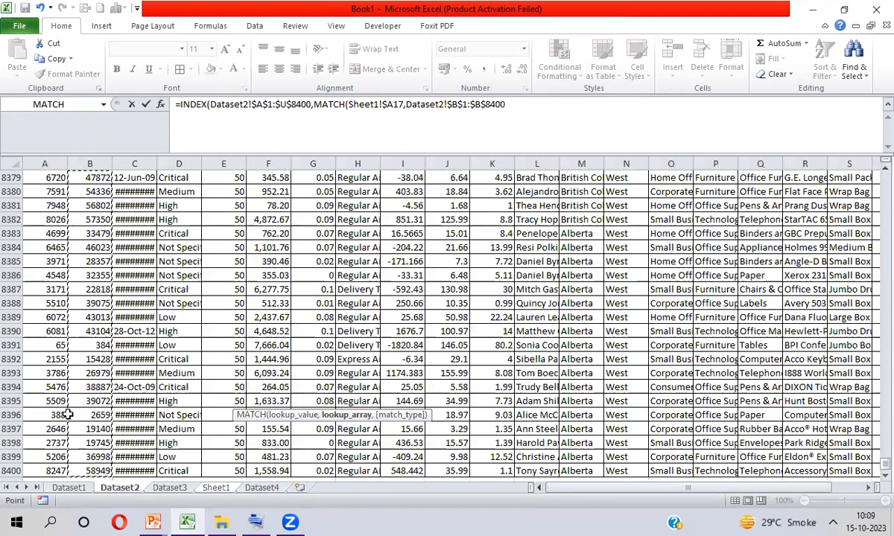
{"action": "type", "text": ","}
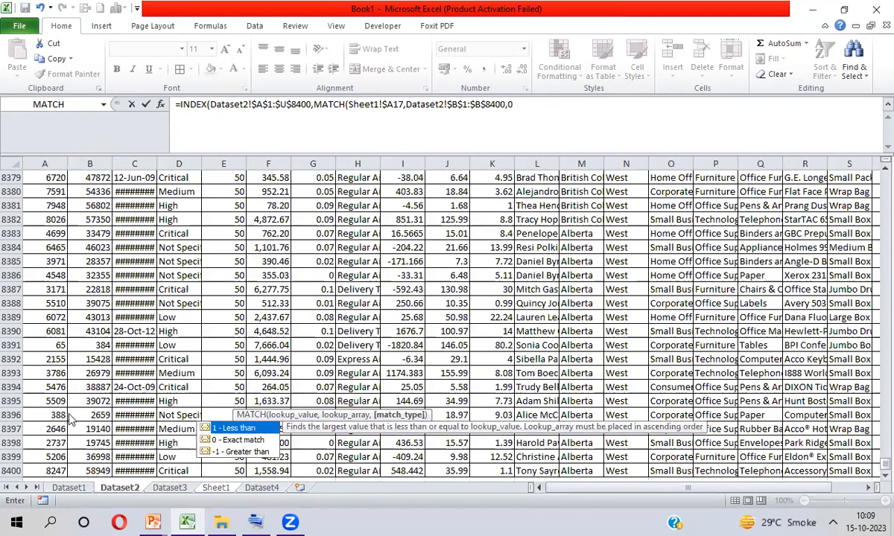
{"action": "type", "text": "0)"}
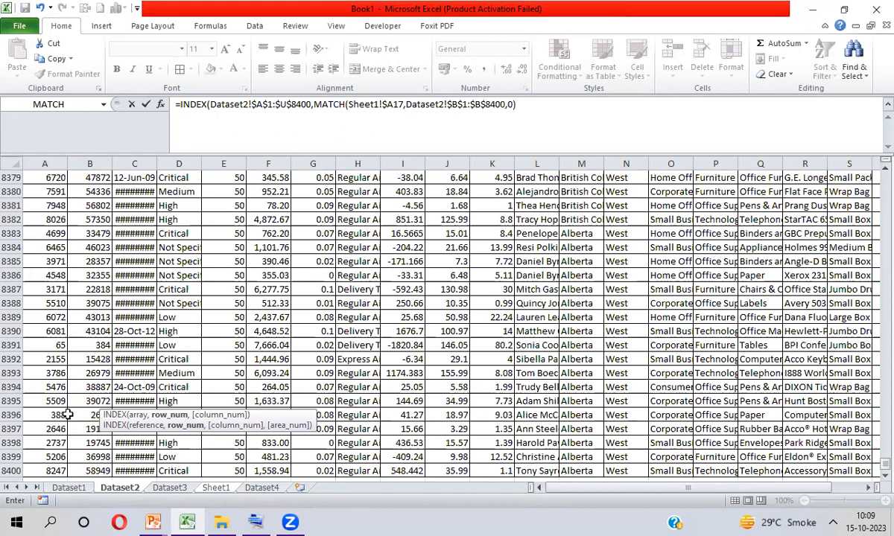
{"action": "type", "text": ","}
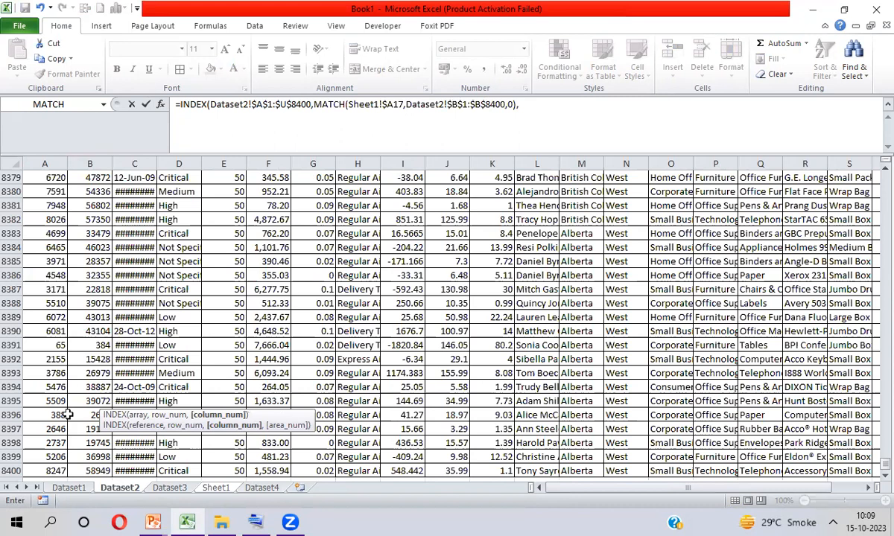
Nest a second MATCH as the column number, with the row-locked Sales header Sheet1!B$16 as its lookup value.
{"action": "type", "text": "Mat"}
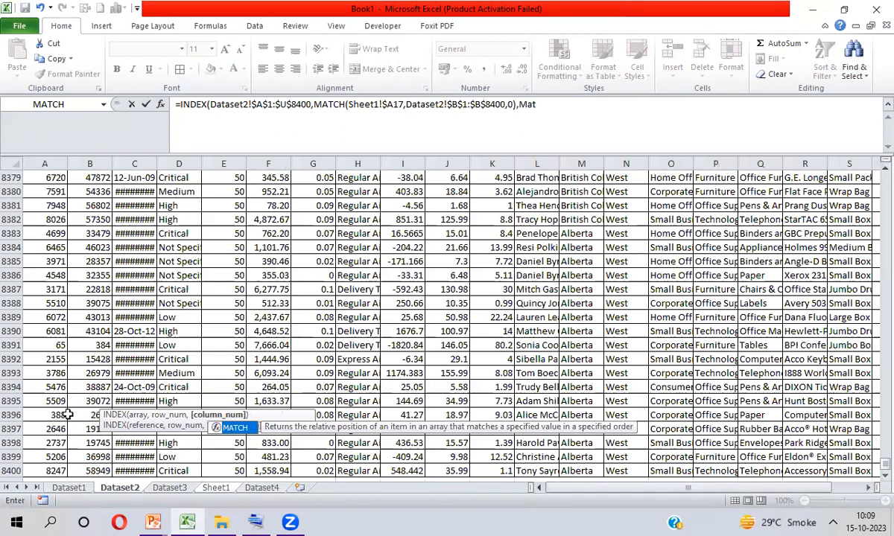
{"action": "key", "text": "Tab"}
{"action": "key", "text": "ctrl+Page_Down"}
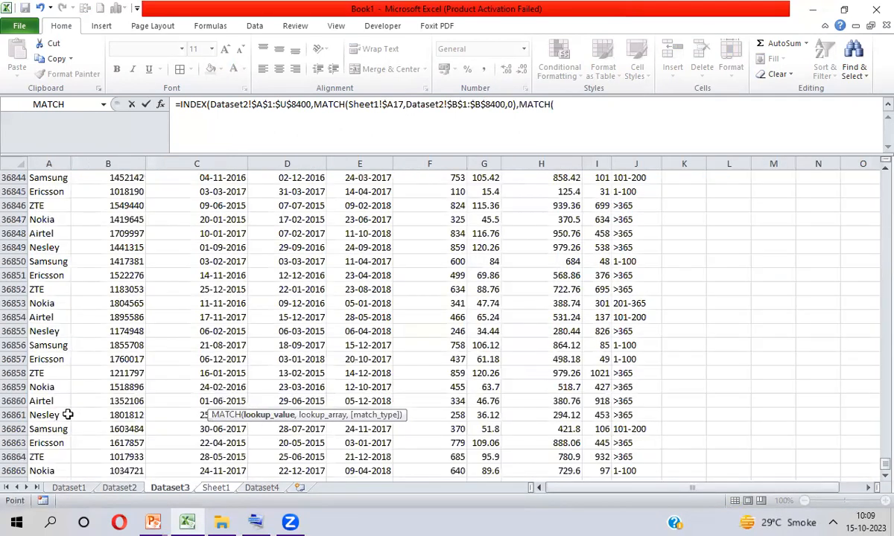
{"action": "key", "text": "ctrl+Page_Down"}
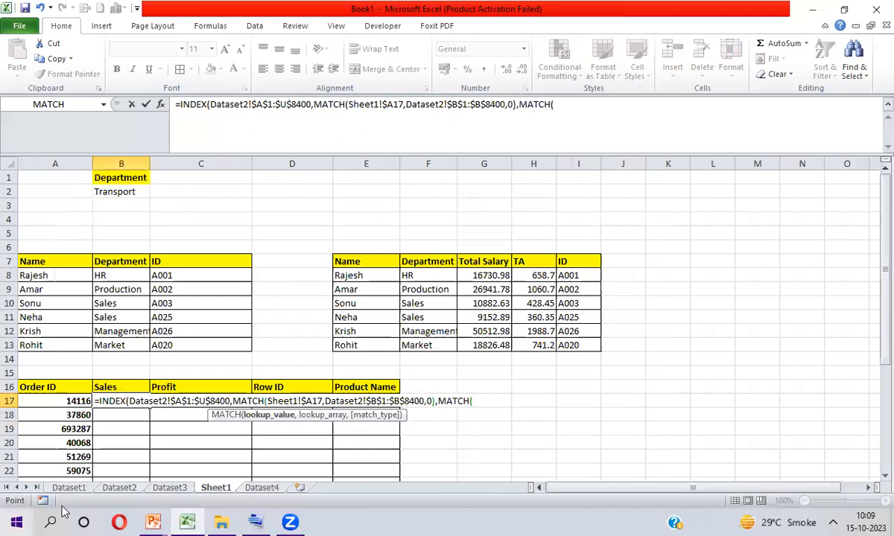
{"action": "left_click", "coordinate": [118, 385]}
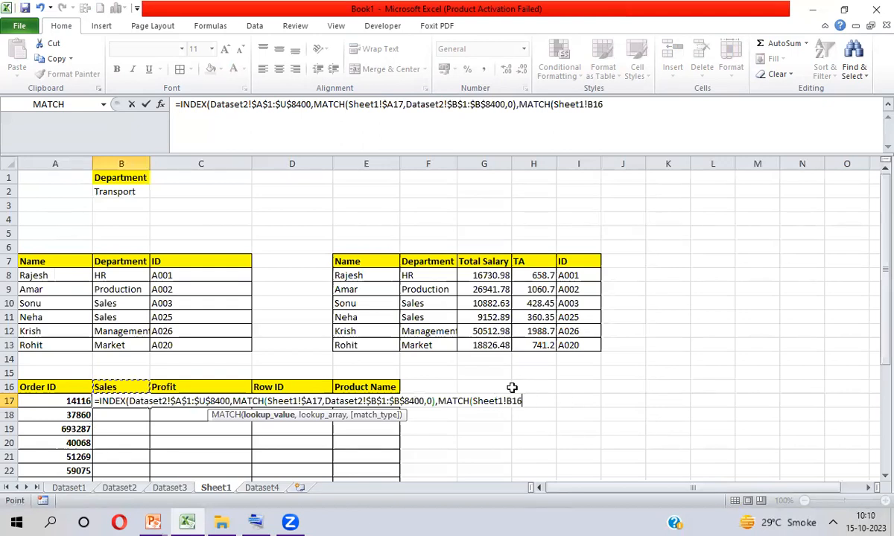
{"action": "key", "text": "F4"}
{"action": "key", "text": "F4"}
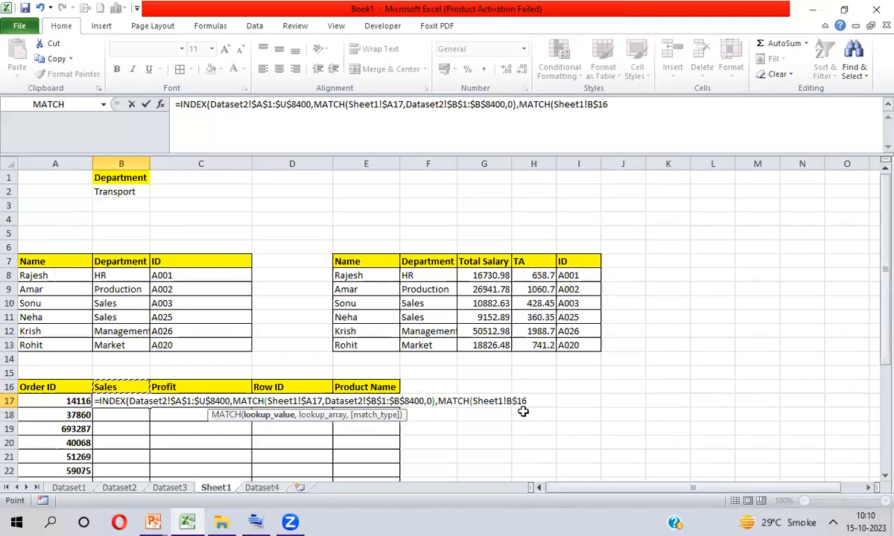
{"action": "type", "text": ","}
Begin the second MATCH's lookup array at the Row ID header, Dataset2!A1.
{"action": "key", "text": "ctrl+Page_Up"}
{"action": "key", "text": "ctrl+Page_Up"}
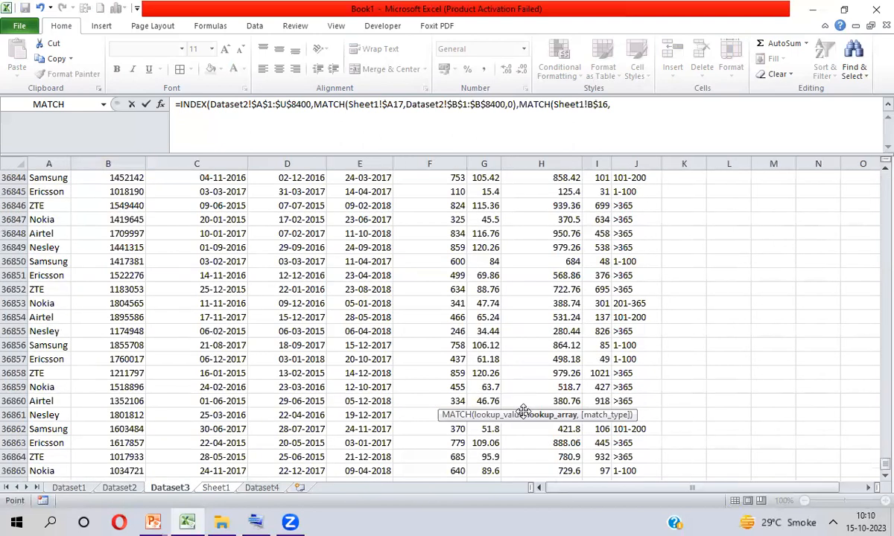
{"action": "key", "text": "ctrl+Home"}
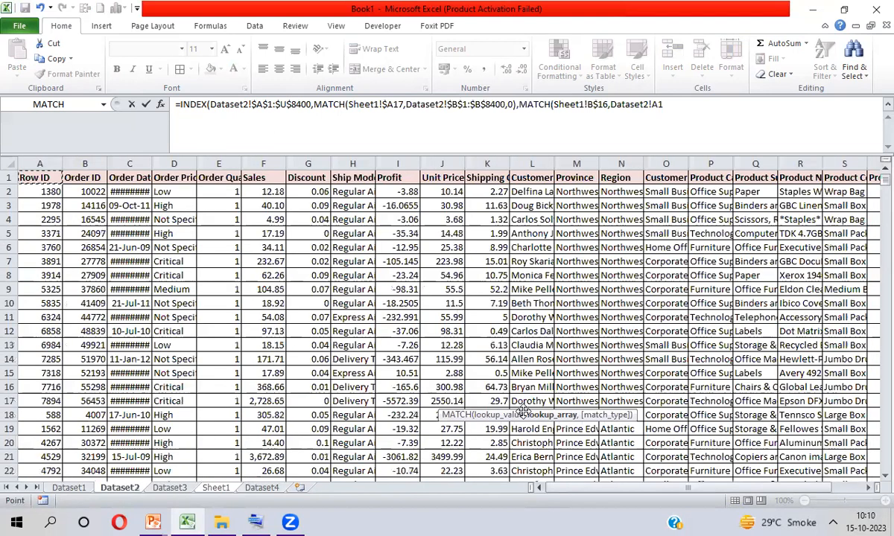
{"action": "key", "text": "Right"}
{"action": "key", "text": "ctrl+shift+Down"}
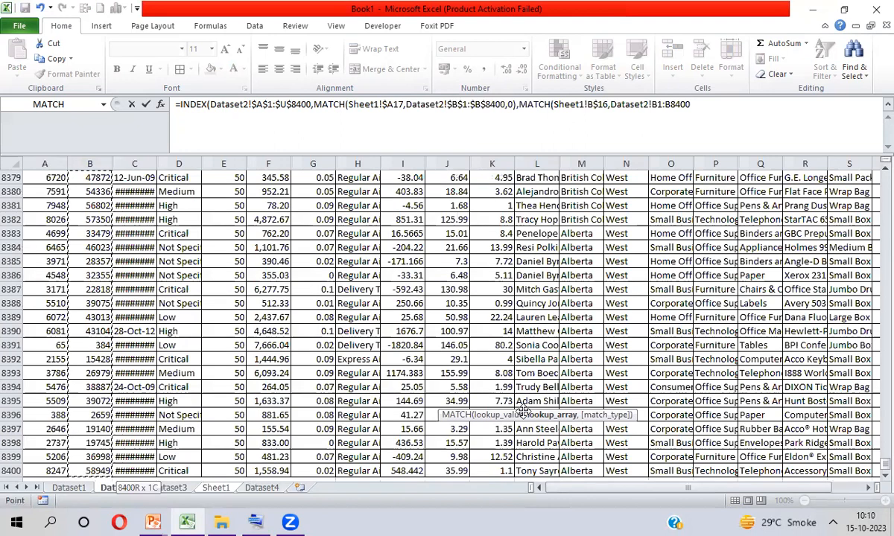
{"action": "key", "text": "ctrl+shift+Up"}
{"action": "key", "text": "Left"}
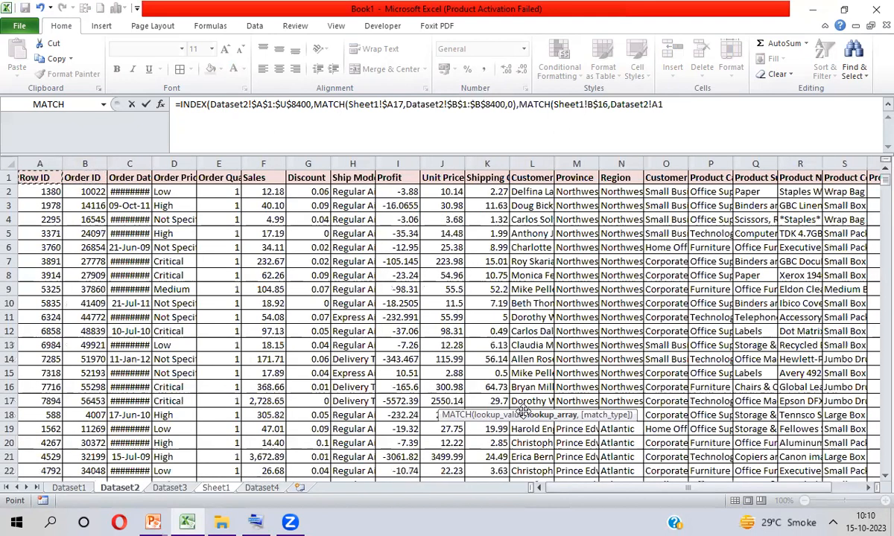
Extend the lookup array over the header row as absolute Dataset2!$A$1:$U$1, set match type 0, and close both functions.
{"action": "key", "text": "ctrl+shift+Right"}
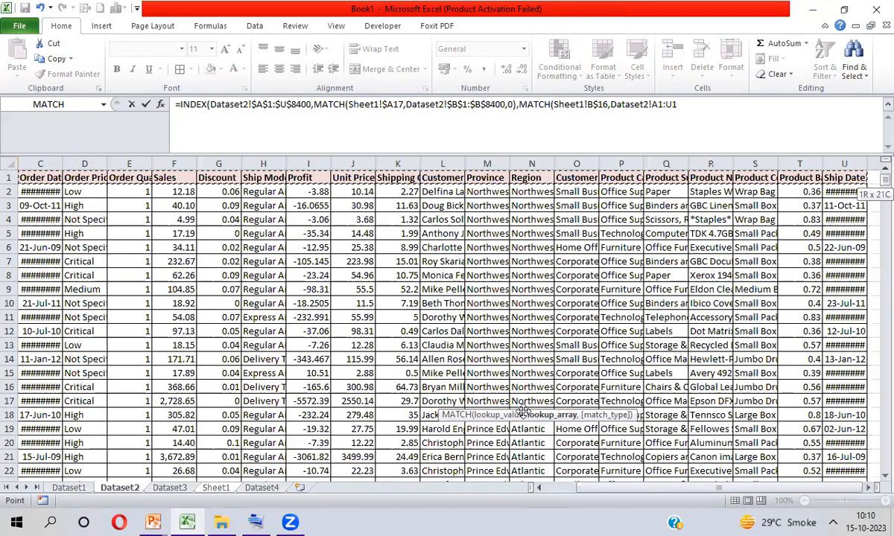
{"action": "key", "text": "F4"}
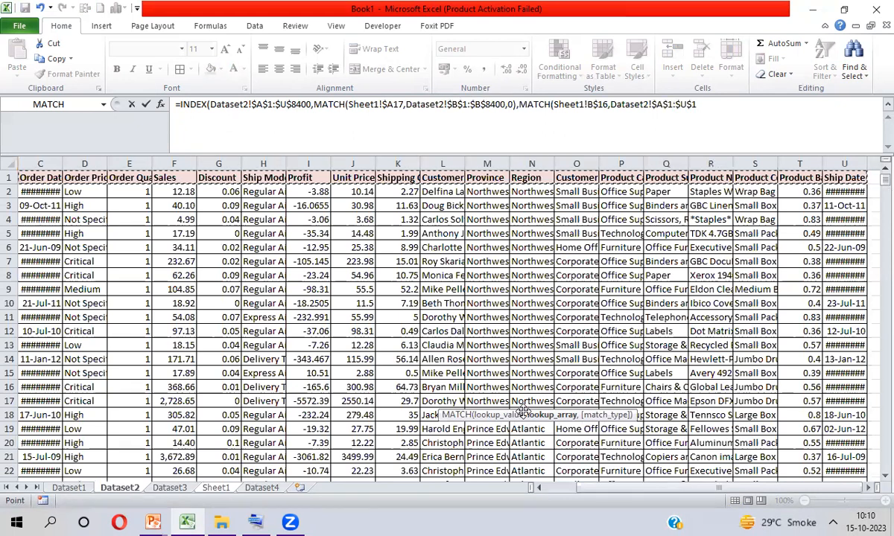
{"action": "type", "text": ",0))"}
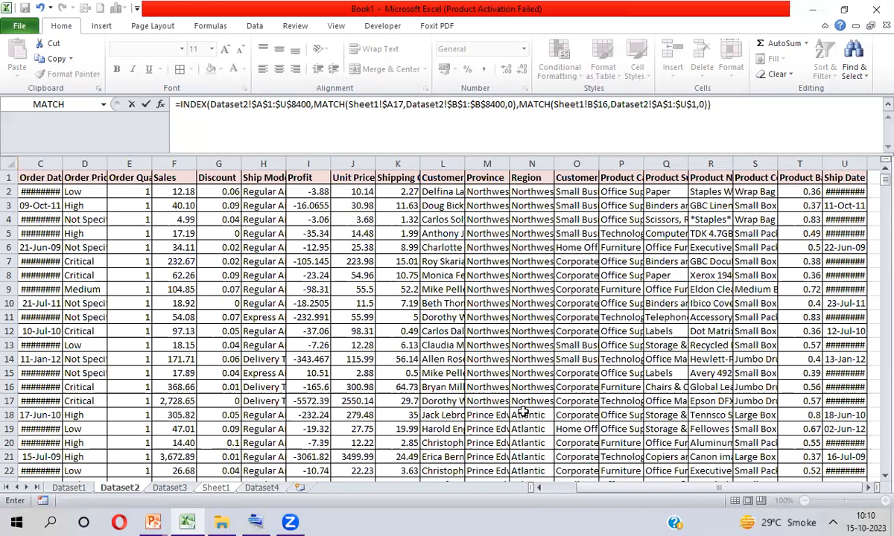
{"action": "double_click", "coordinate": [702, 105]}
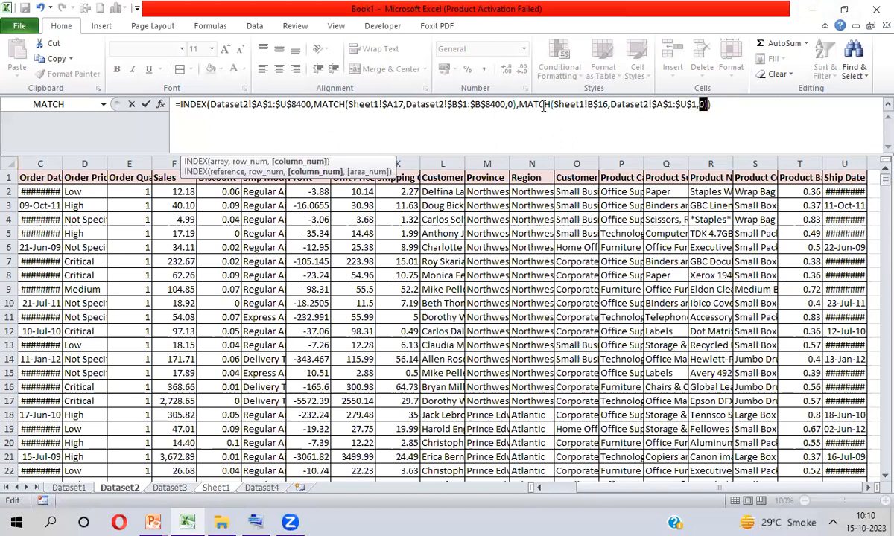
{"action": "left_click_drag", "start_coordinate": [539, 105], "coordinate": [564, 106]}
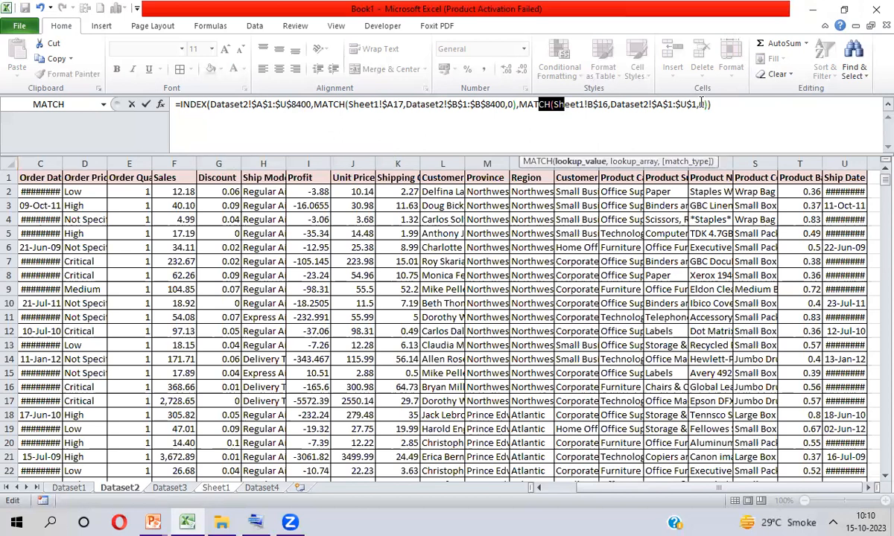
Enter the completed INDEX and MATCH formula in the first Sales cell, B17, of Sheet1.
{"action": "left_click_drag", "start_coordinate": [707, 105], "coordinate": [715, 105]}
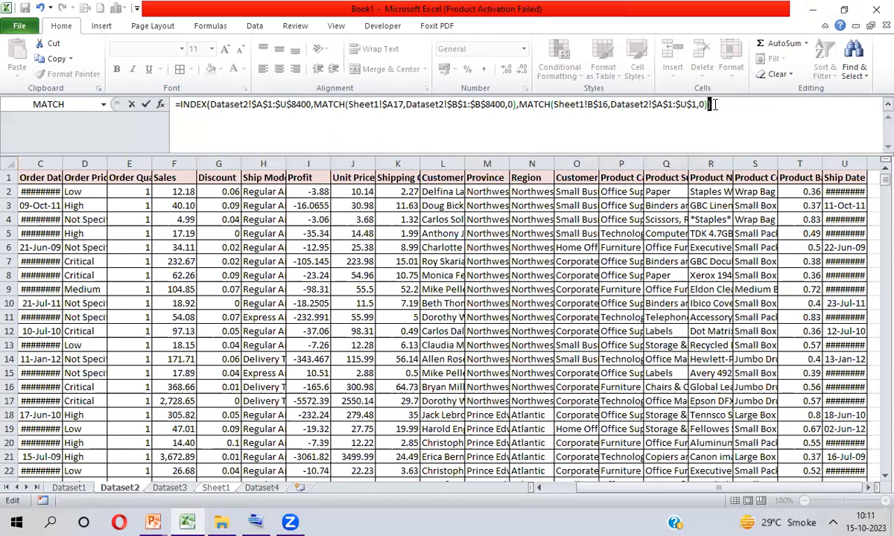
{"action": "left_click", "coordinate": [204, 106]}
{"action": "left_click", "coordinate": [198, 105]}
{"action": "key", "text": "Return"}
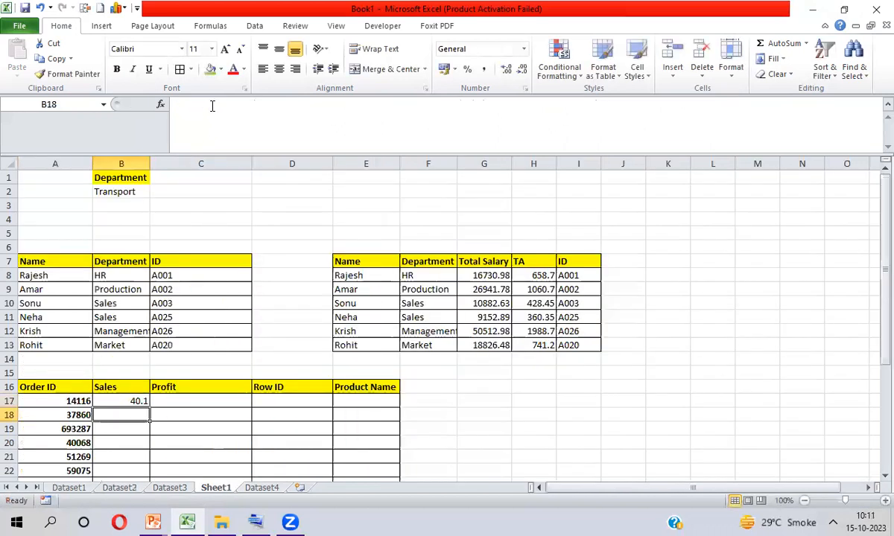
Fill the B17 lookup formula across and down the range B17:E24.
{"action": "key", "text": "Up"}
{"action": "key", "text": "shift+Right"}
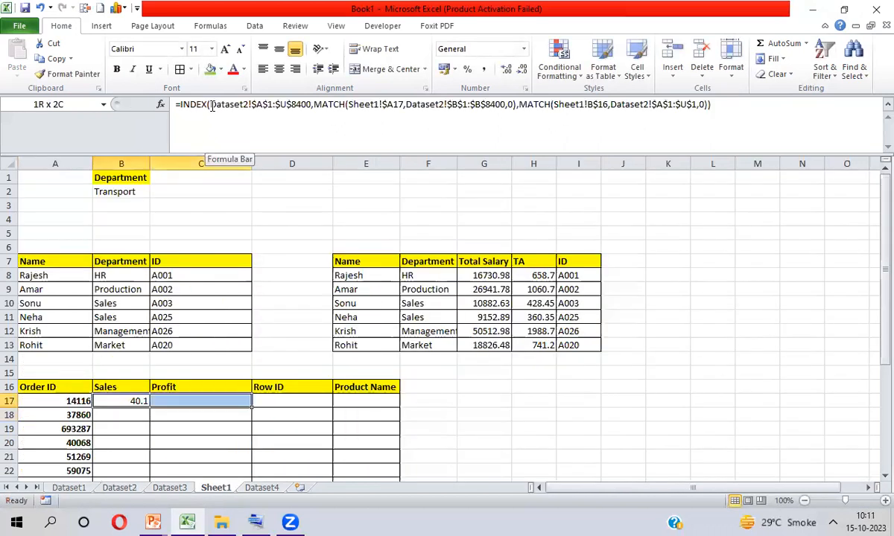
{"action": "key", "text": "shift+Right"}
{"action": "key", "text": "shift+Right"}
{"action": "key", "text": "shift+Down"}
{"action": "key", "text": "shift+Down"}
{"action": "key", "text": "shift+Down"}
{"action": "key", "text": "shift+Down"}
{"action": "key", "text": "shift+Down"}
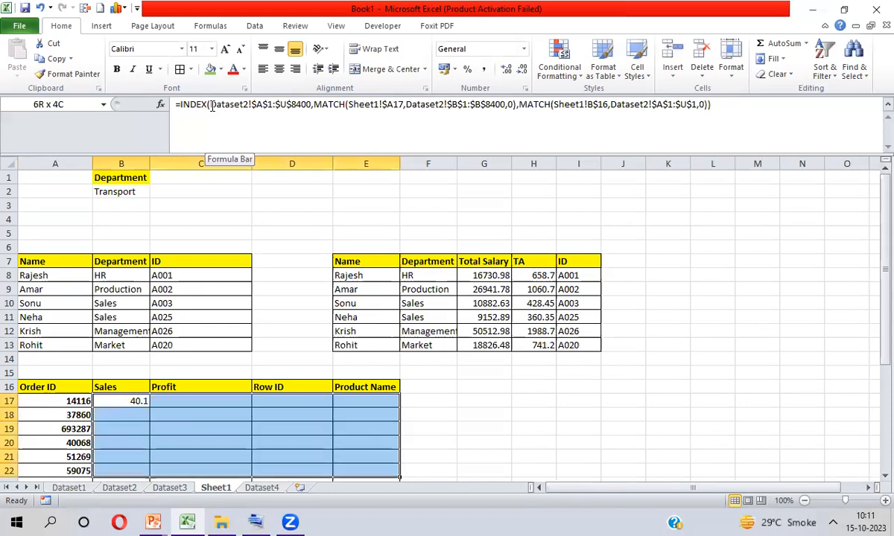
{"action": "key", "text": "shift+Down"}
{"action": "key", "text": "shift+Down"}
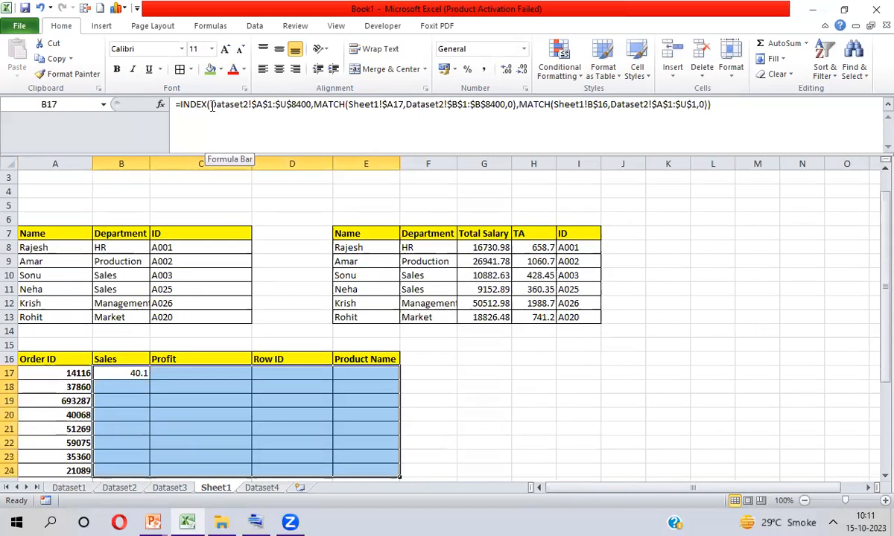
{"action": "key", "text": "ctrl+r"}
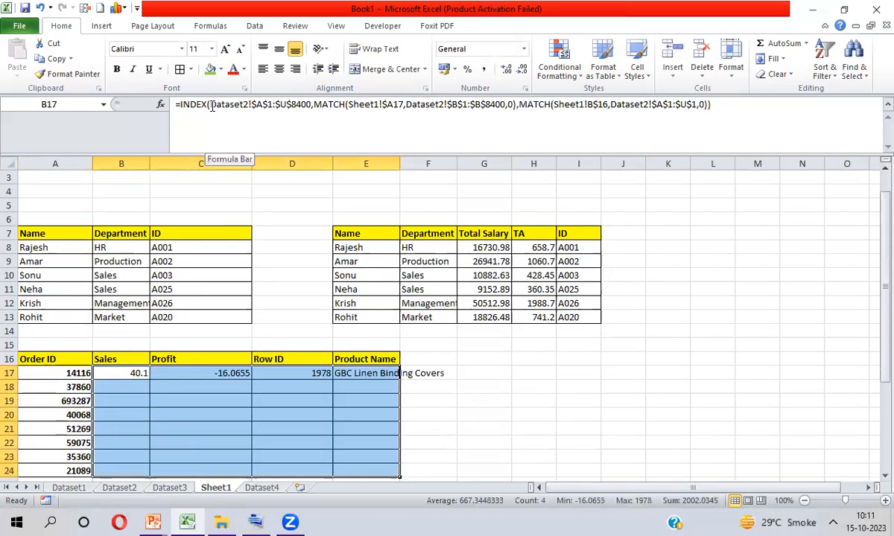
{"action": "key", "text": "ctrl+d"}
{"action": "left_click", "coordinate": [213, 105]}
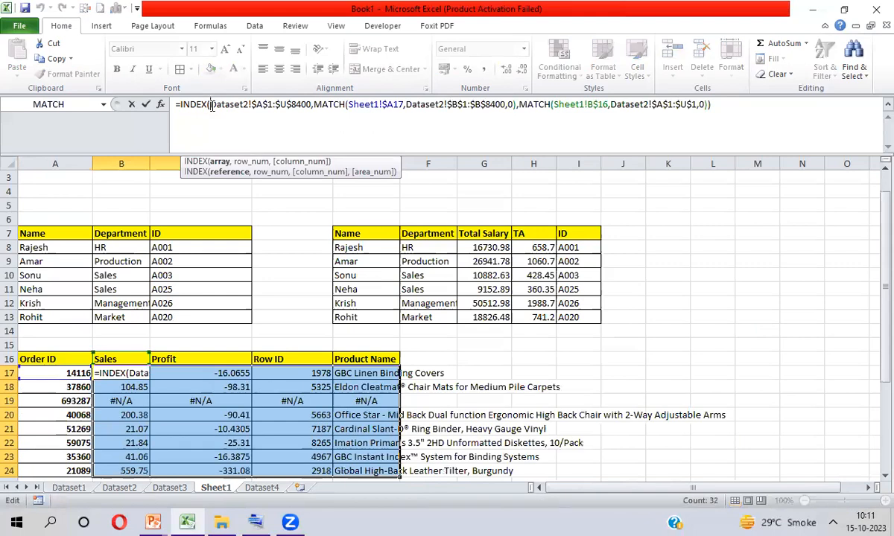
{"action": "key", "text": "alt"}
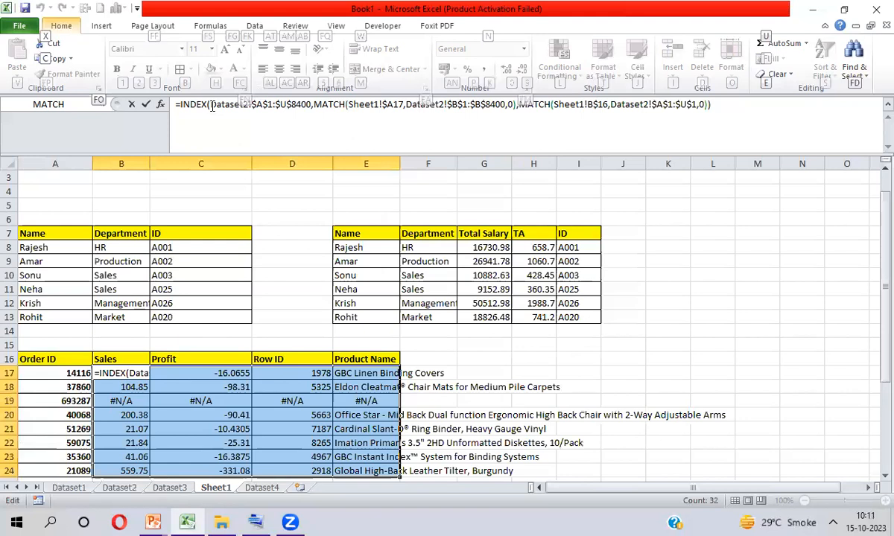
{"action": "key", "text": "alt"}
{"action": "key", "text": "alt+o"}
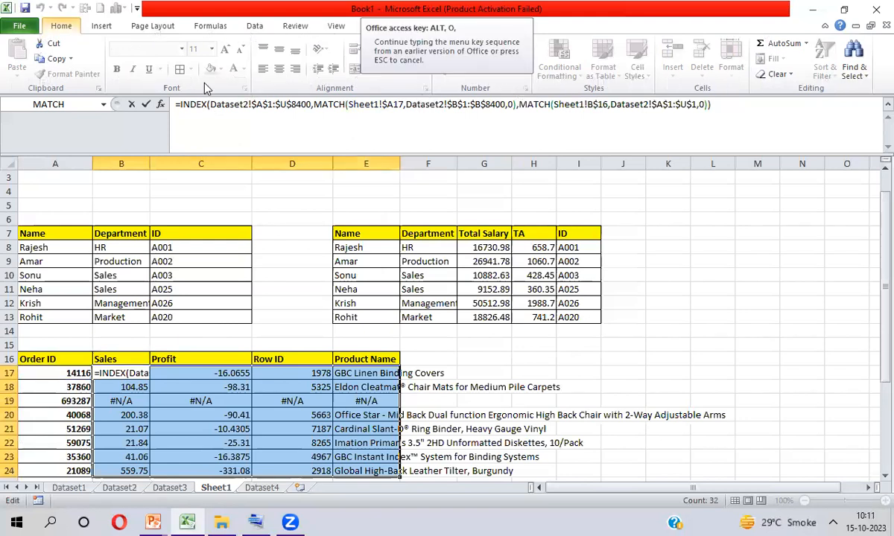
{"action": "key", "text": "Escape"}
{"action": "key", "text": "ctrl+Return"}
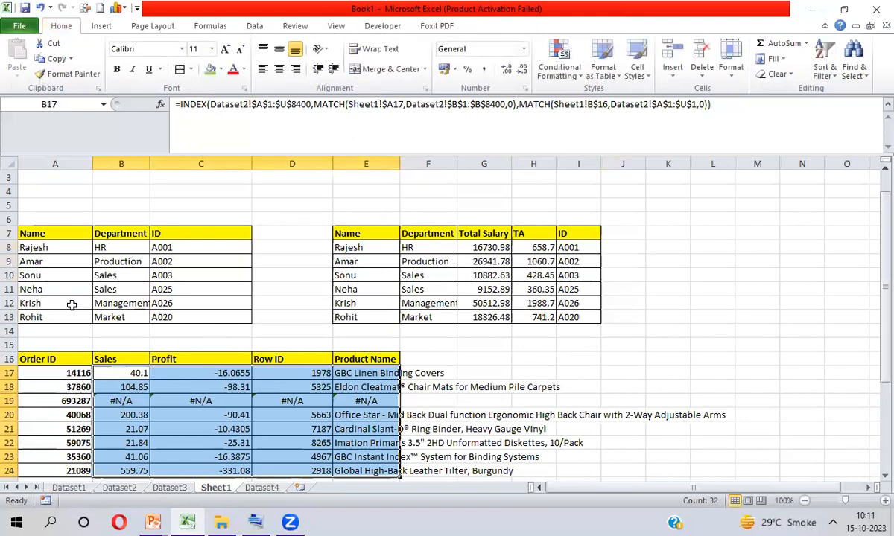
Wrap the B17 lookup formula in IFERROR with an empty string "" as the value if error.
{"action": "left_click", "coordinate": [112, 401]}
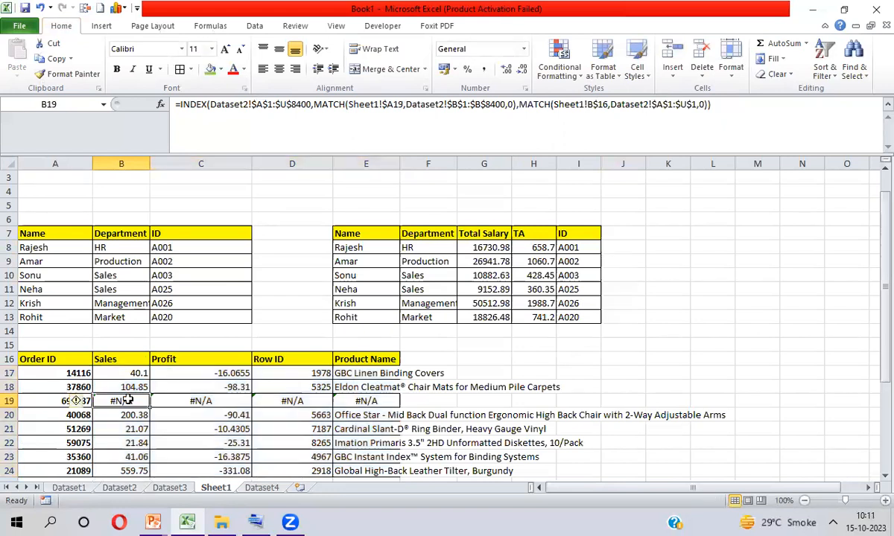
{"action": "left_click", "coordinate": [60, 401]}
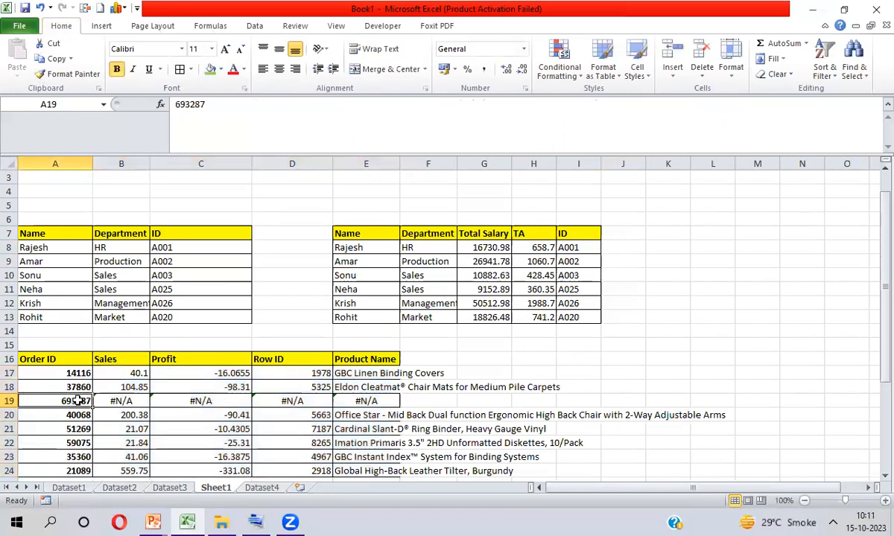
{"action": "left_click", "coordinate": [104, 400]}
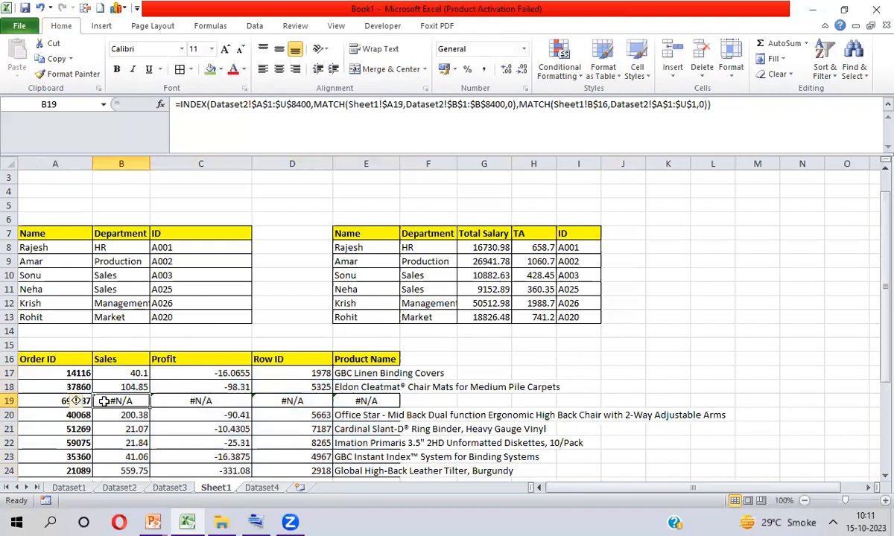
{"action": "left_click", "coordinate": [128, 372]}
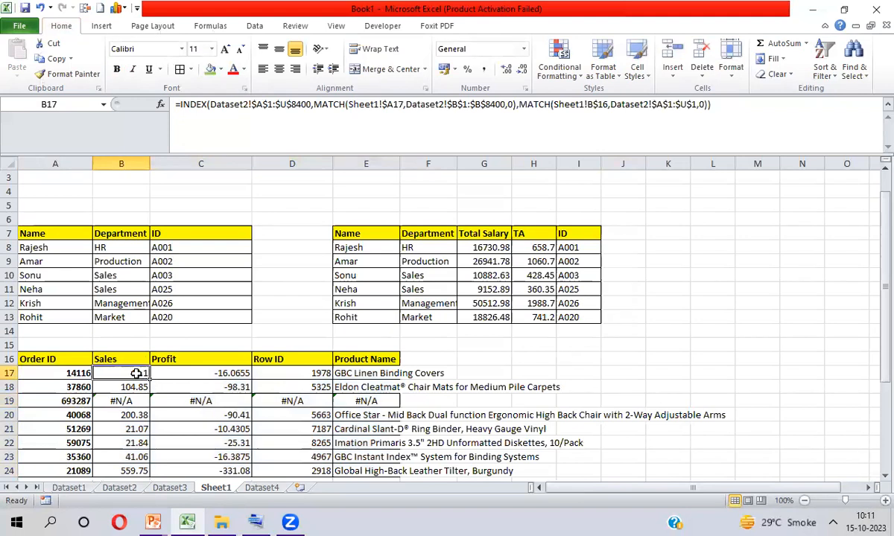
{"action": "left_click", "coordinate": [177, 105]}
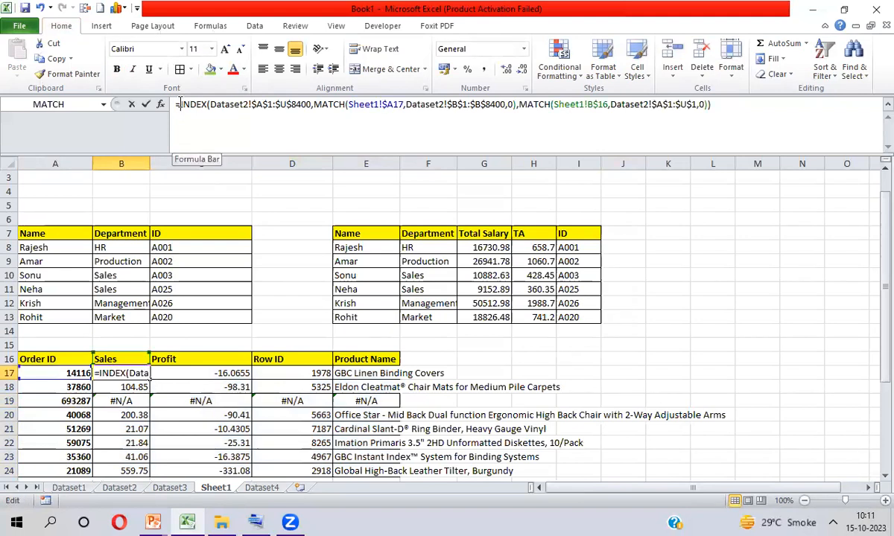
{"action": "type", "text": "If"}
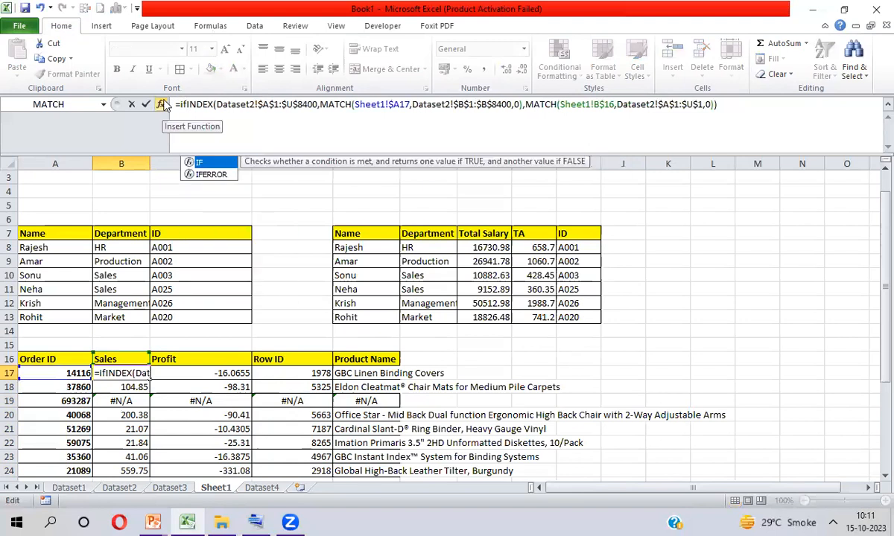
{"action": "key", "text": "Down"}
{"action": "key", "text": "Tab"}
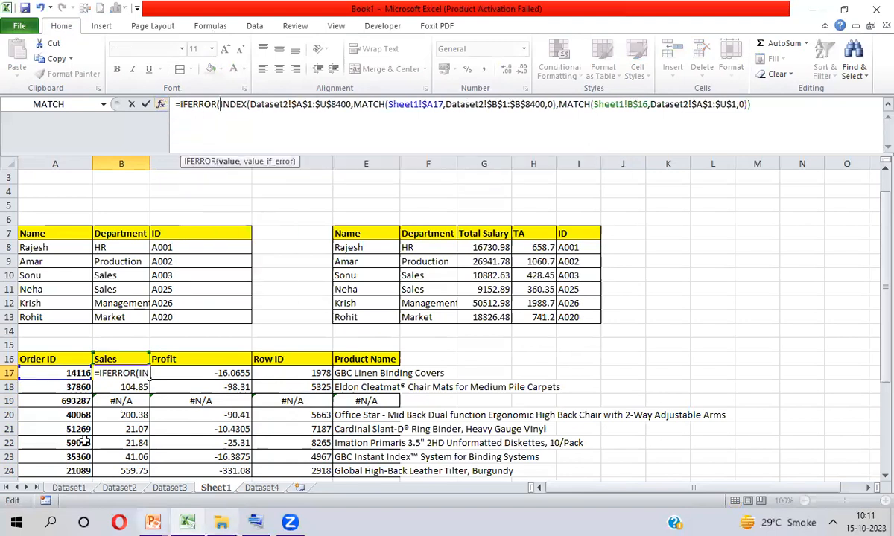
{"action": "left_click", "coordinate": [760, 107]}
{"action": "type", "text": ",\"\""}
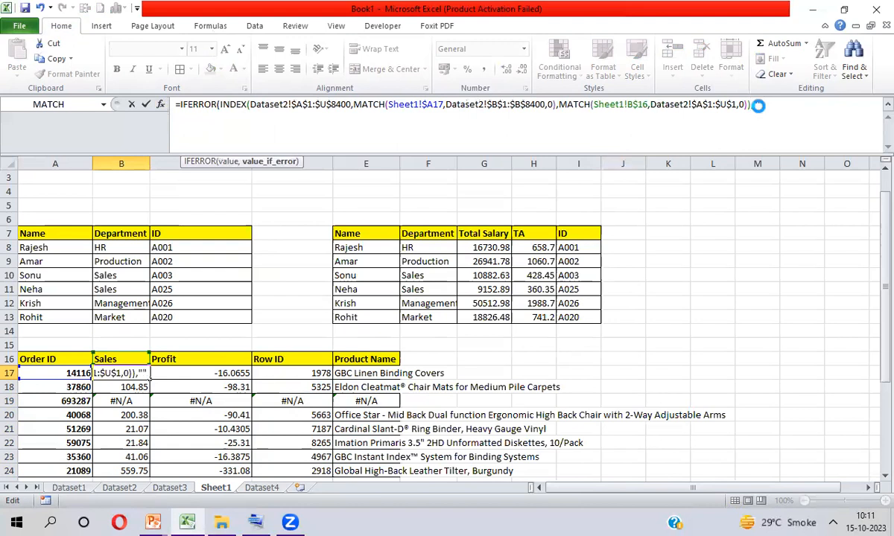
{"action": "key", "text": "Return"}
{"action": "key", "text": "Return"}
Copy the IFERROR version of the formula from B17 over the whole range B17:E24.
{"action": "key", "text": "Up"}
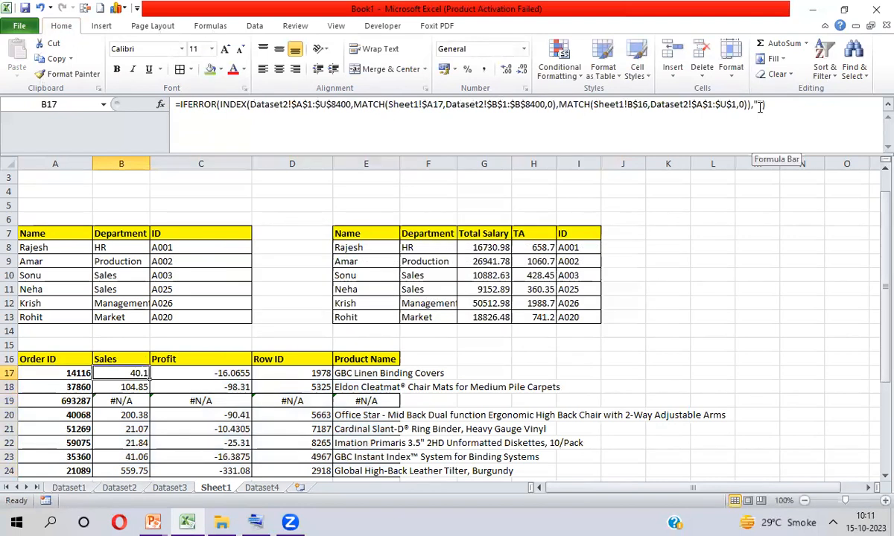
{"action": "key", "text": "shift+Right"}
{"action": "key", "text": "shift+Right"}
{"action": "key", "text": "shift+Right"}
{"action": "key", "text": "shift+Down"}
{"action": "key", "text": "shift+Down"}
{"action": "key", "text": "shift+Down"}
{"action": "key", "text": "shift+Down"}
{"action": "key", "text": "shift+Down"}
{"action": "key", "text": "shift+Down"}
{"action": "key", "text": "shift+Down"}
{"action": "key", "text": "ctrl+c"}
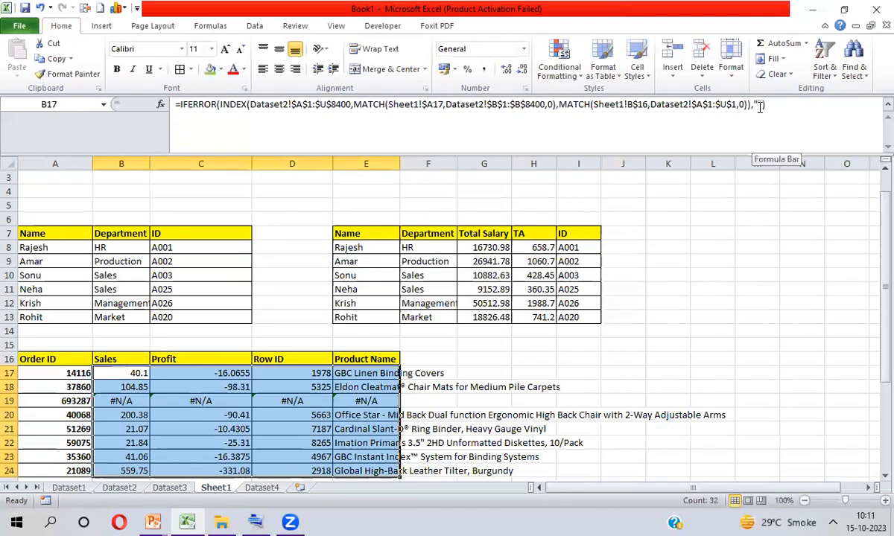
{"action": "key", "text": "ctrl+v"}
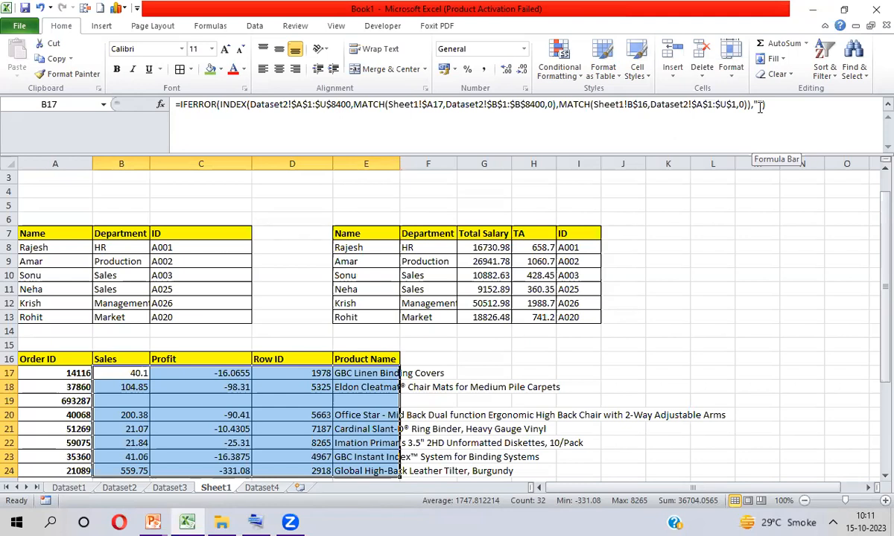
{"action": "key", "text": "Escape"}
Apply all borders to the invoice table A26:D34, from the Invoice Number header through the last invoice row.
{"action": "key", "text": "Down"}
{"action": "key", "text": "Down"}
{"action": "key", "text": "Down"}
{"action": "key", "text": "Down"}
{"action": "key", "text": "Down"}
{"action": "key", "text": "Down"}
{"action": "key", "text": "Down"}
{"action": "key", "text": "Down"}
{"action": "key", "text": "Down"}
{"action": "key", "text": "Down"}
{"action": "key", "text": "Down"}
{"action": "key", "text": "Down"}
{"action": "key", "text": "Down"}
{"action": "key", "text": "Down"}
{"action": "key", "text": "Down"}
{"action": "key", "text": "Down"}
{"action": "key", "text": "Down"}
{"action": "key", "text": "Down"}
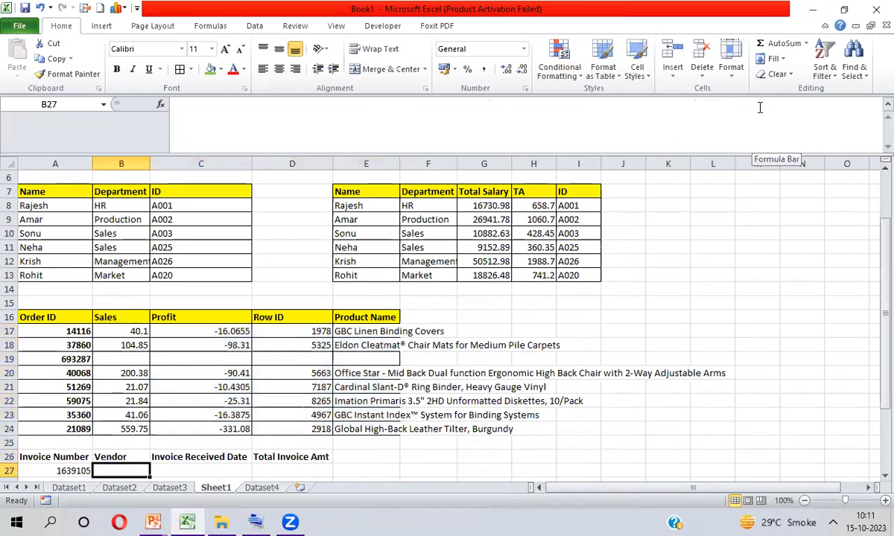
{"action": "key", "text": "Up"}
{"action": "key", "text": "Up"}
{"action": "key", "text": "Up"}
{"action": "key", "text": "Up"}
{"action": "key", "text": "Up"}
{"action": "key", "text": "Up"}
{"action": "key", "text": "Up"}
{"action": "key", "text": "Up"}
{"action": "key", "text": "Up"}
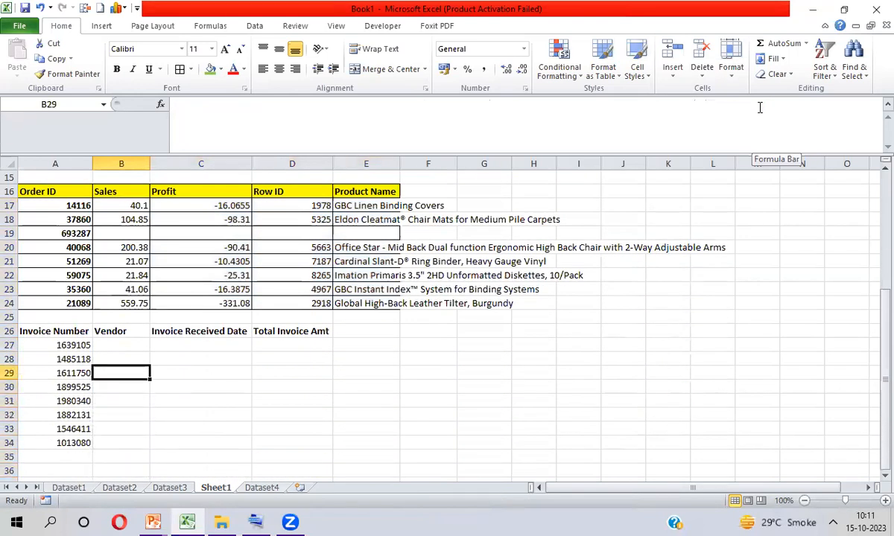
{"action": "key", "text": "Left"}
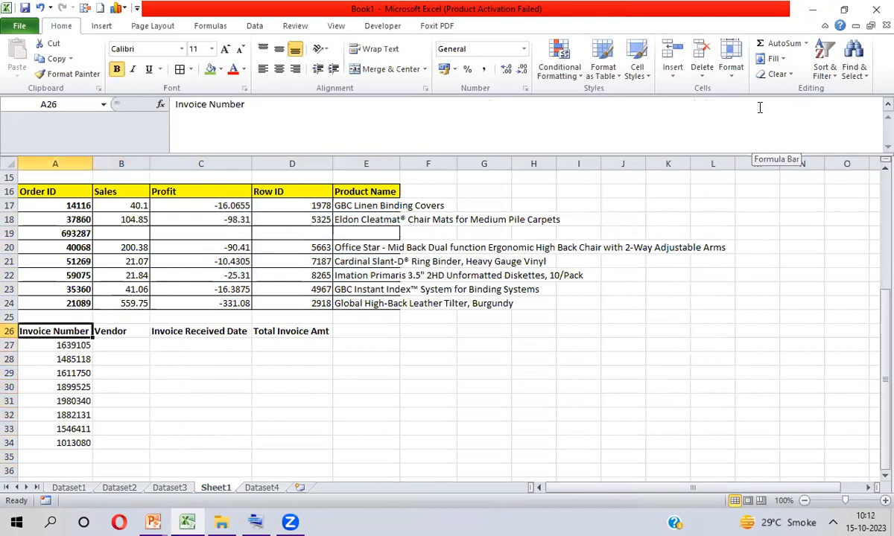
{"action": "key", "text": "Right"}
{"action": "key", "text": "Left"}
{"action": "key", "text": "shift+Right"}
{"action": "key", "text": "shift+Right"}
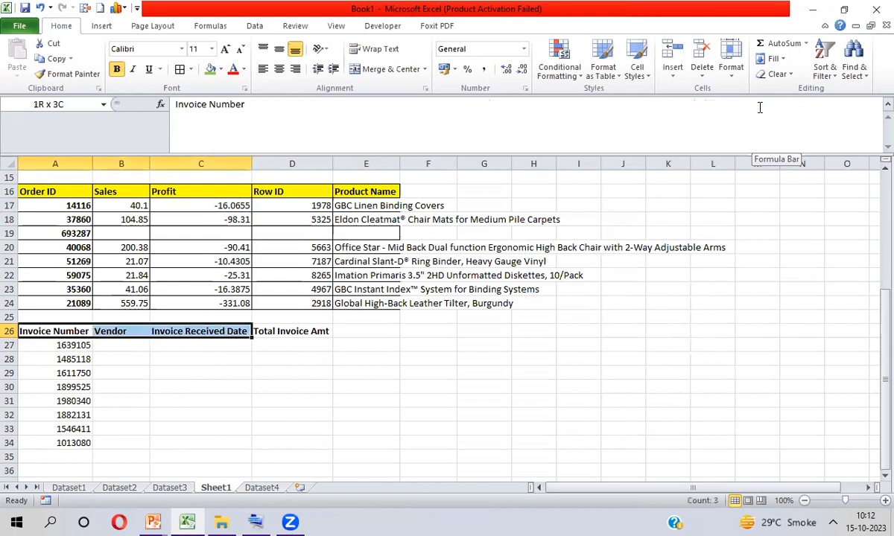
{"action": "key", "text": "shift+Right"}
{"action": "key", "text": "shift+Down"}
{"action": "key", "text": "shift+Down"}
{"action": "key", "text": "shift+Down"}
{"action": "key", "text": "shift+Down"}
{"action": "key", "text": "shift+Down"}
{"action": "key", "text": "shift+Down"}
{"action": "key", "text": "shift+Down"}
{"action": "key", "text": "shift+Down"}
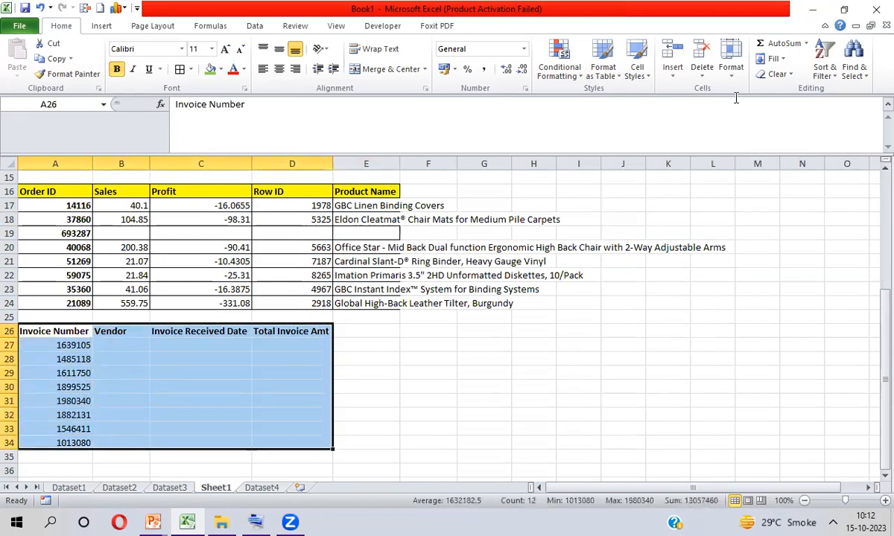
{"action": "left_click", "coordinate": [179, 70]}
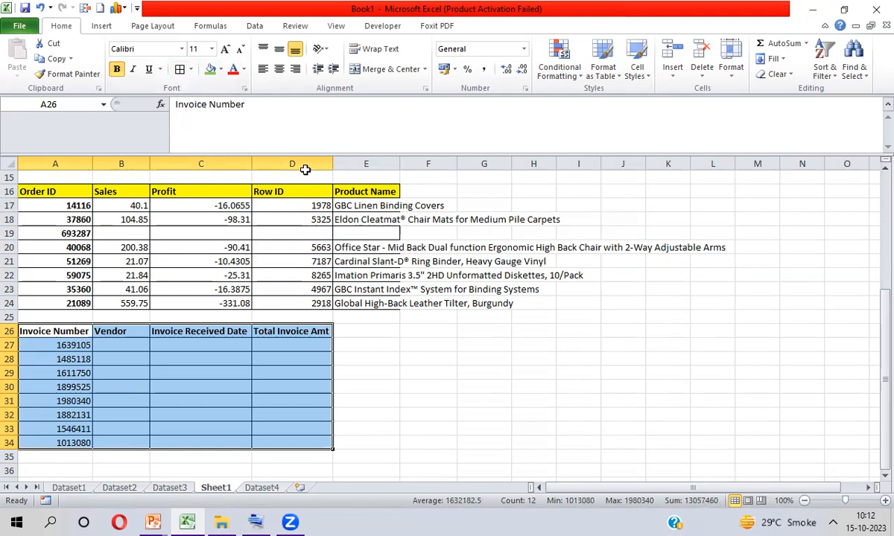
Fill the invoice table's header cells A26:D26 with yellow.
{"action": "left_click", "coordinate": [66, 331]}
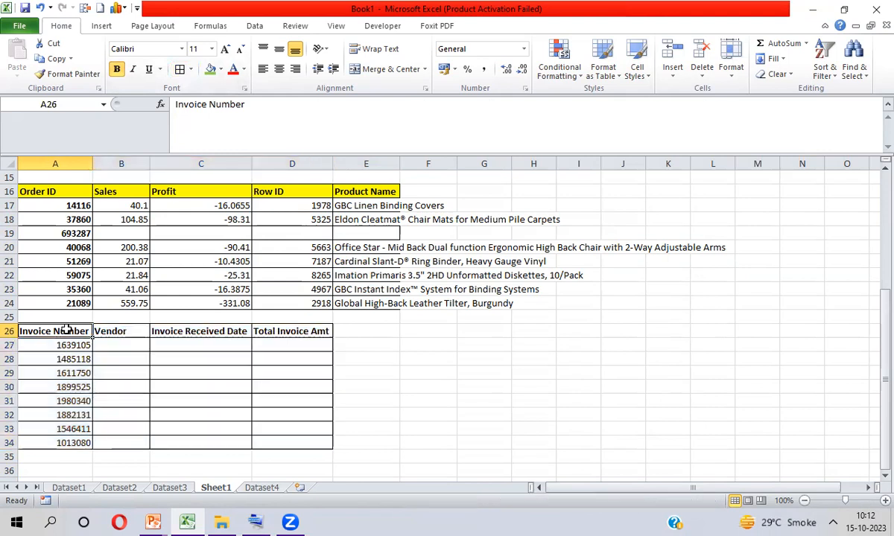
{"action": "key", "text": "shift+Right"}
{"action": "key", "text": "shift+Right"}
{"action": "key", "text": "shift+Right"}
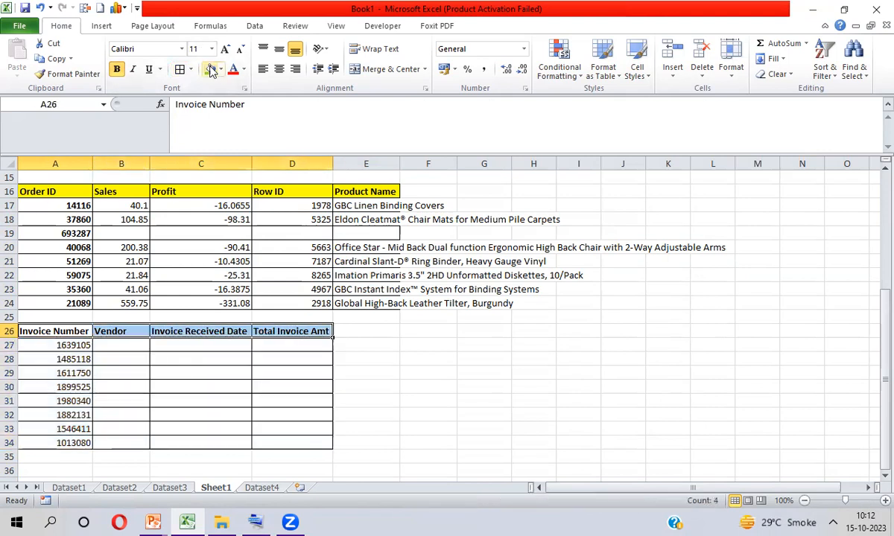
{"action": "left_click", "coordinate": [220, 69]}
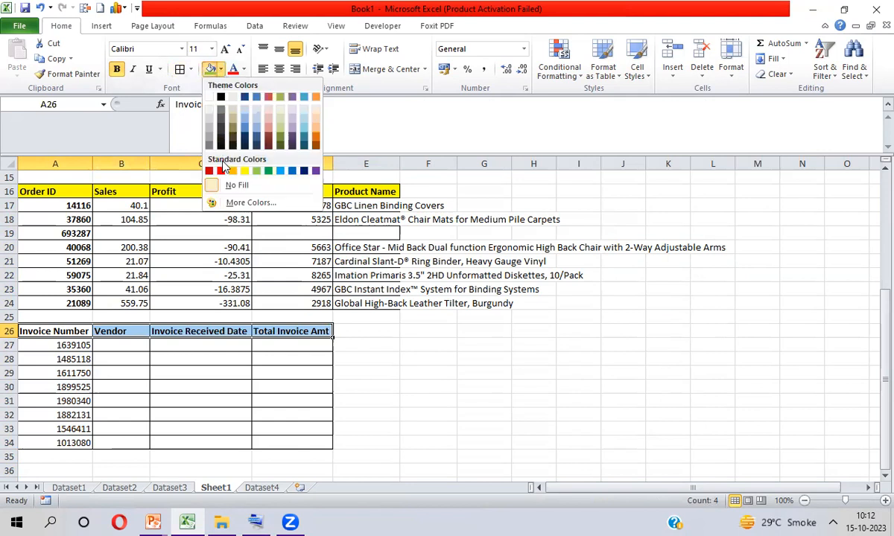
{"action": "left_click", "coordinate": [244, 172]}
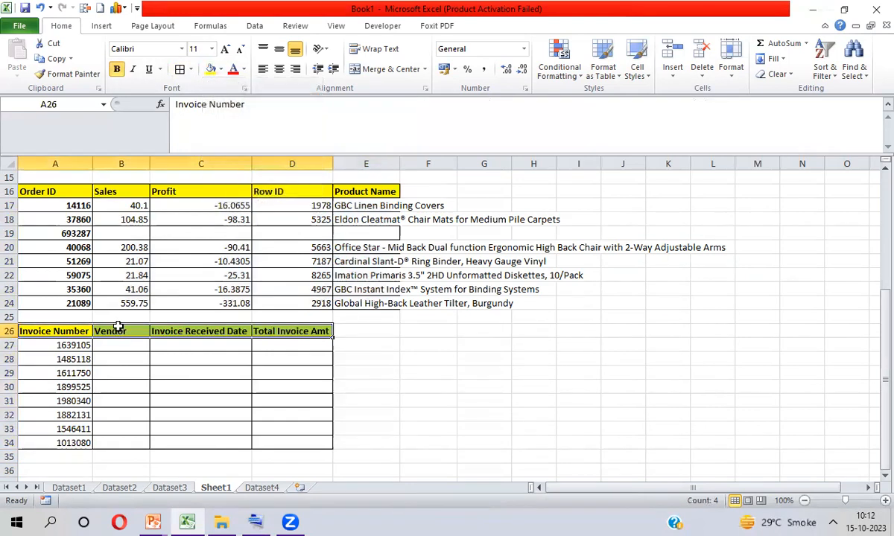
Review the Vendor, Invoice Received Date and Total Invoice Amt headers and select the first Vendor cell, B27.
{"action": "left_click", "coordinate": [117, 345]}
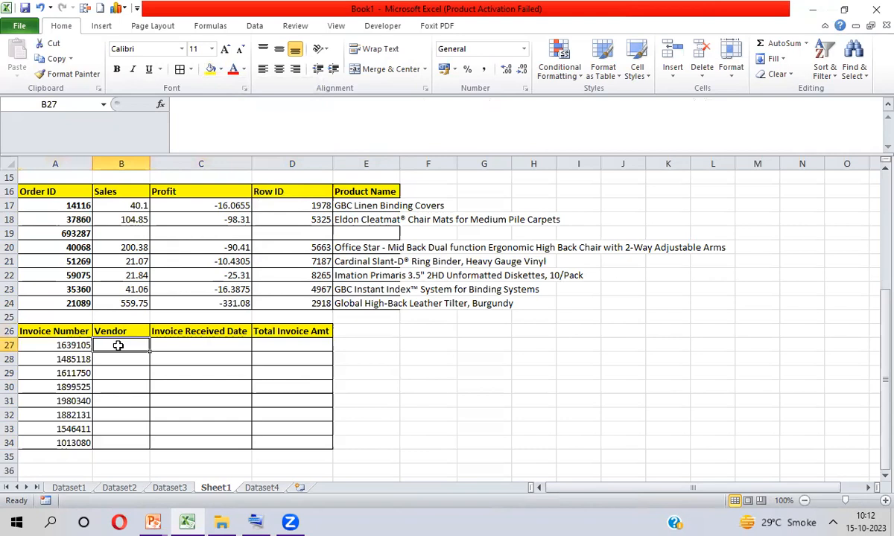
{"action": "key", "text": "Up"}
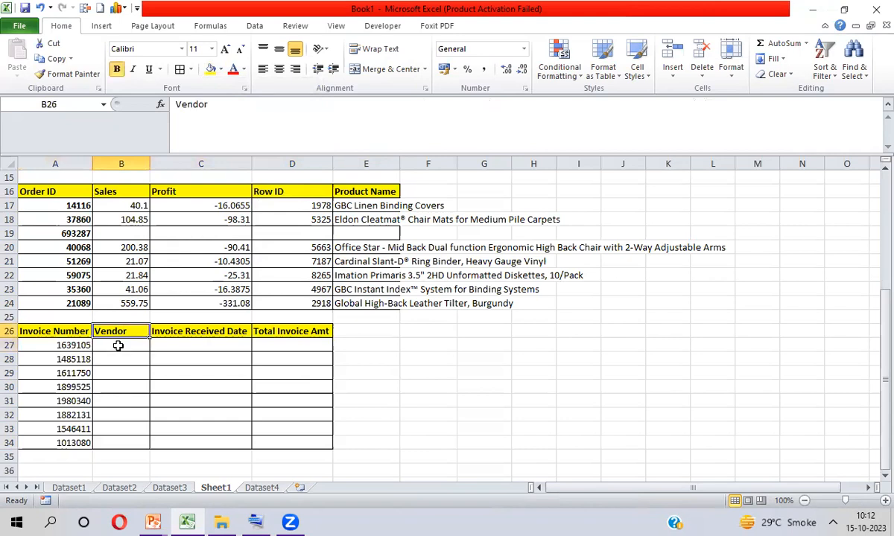
{"action": "key", "text": "shift+Right"}
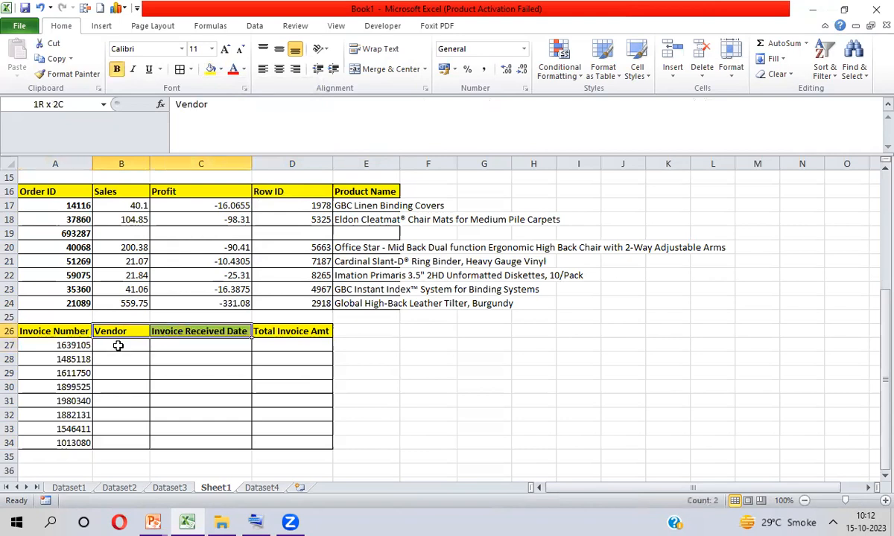
{"action": "key", "text": "shift+Right"}
{"action": "key", "text": "Down"}
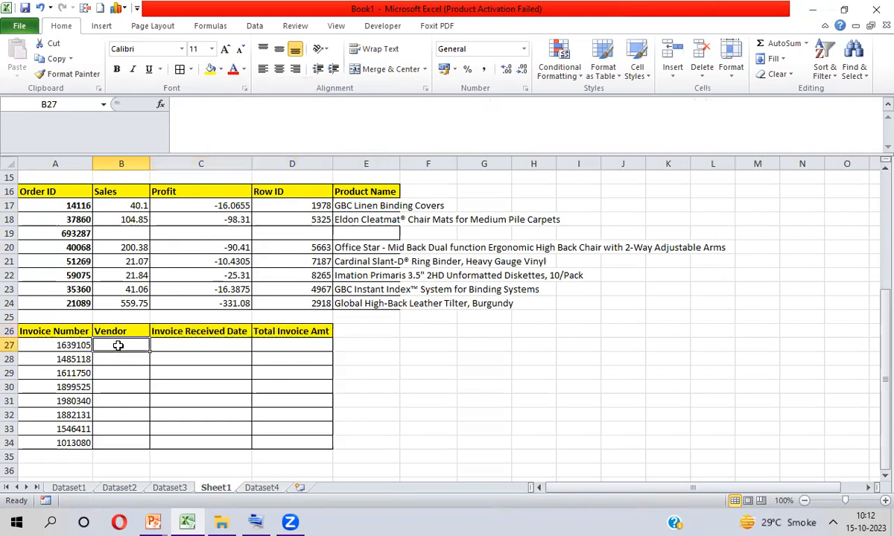
Examine the headers of Set1, Set2 and Set3 on Dataset4, comparing Invoice Number, Invoice Received Date, Vendor and Total Invoice Amt.
{"action": "key", "text": "ctrl+Page_Down"}
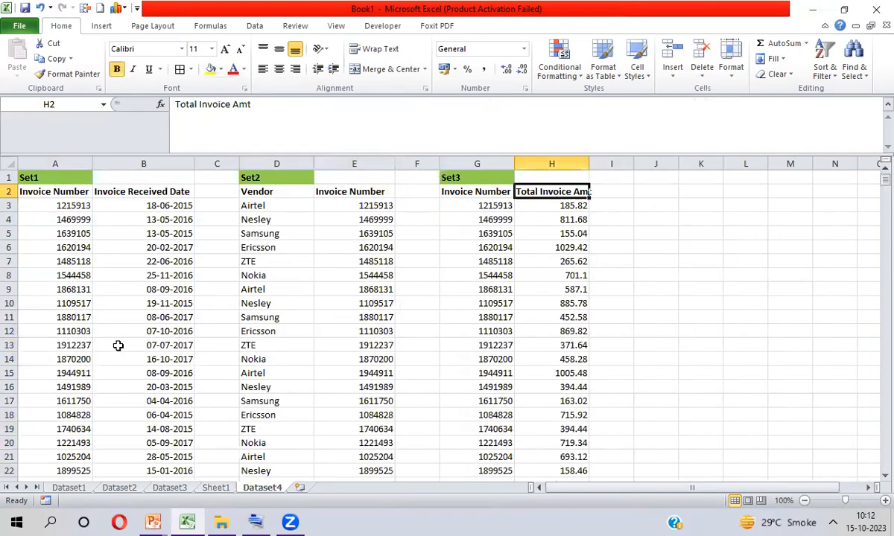
{"action": "left_click", "coordinate": [53, 191]}
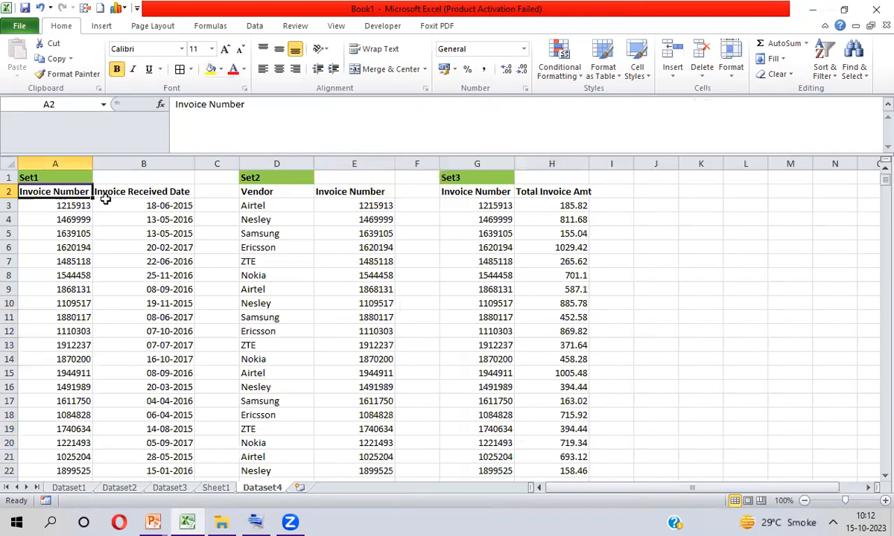
{"action": "left_click", "coordinate": [140, 191]}
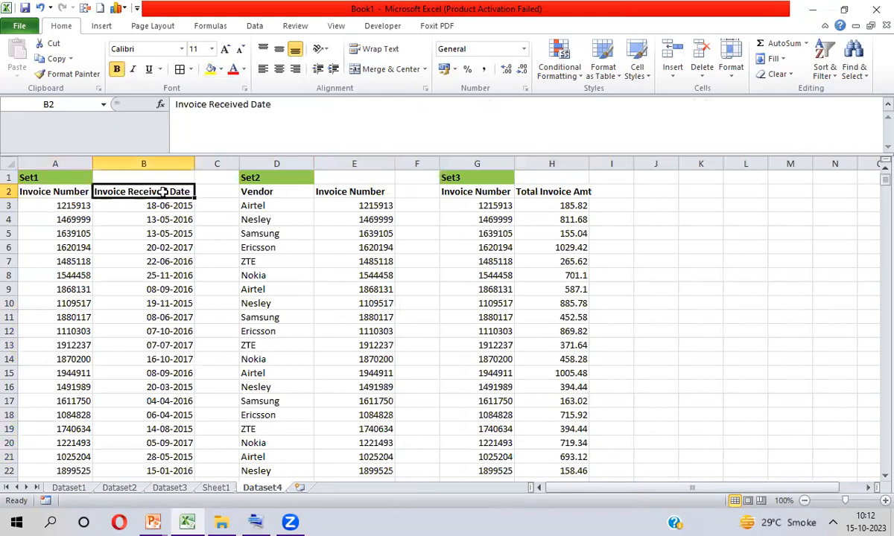
{"action": "left_click", "coordinate": [240, 191]}
{"action": "left_click", "coordinate": [322, 192]}
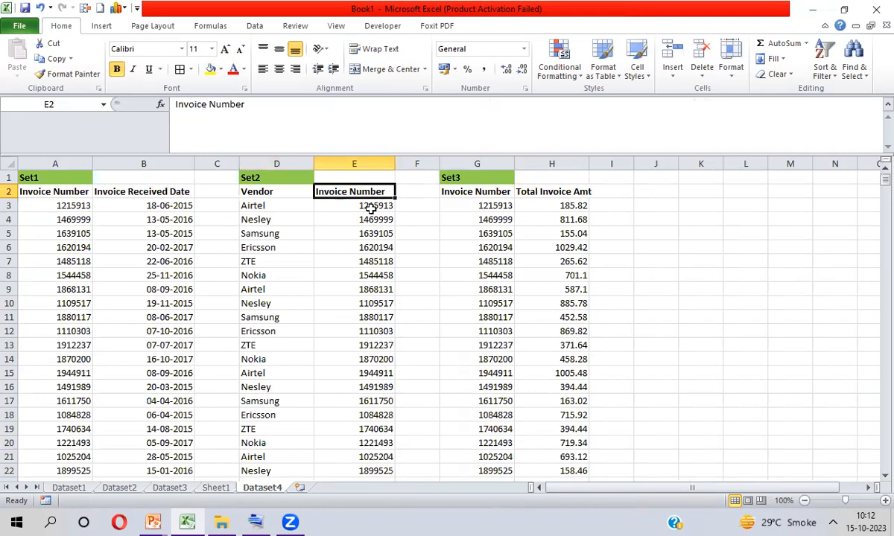
{"action": "left_click", "coordinate": [275, 193]}
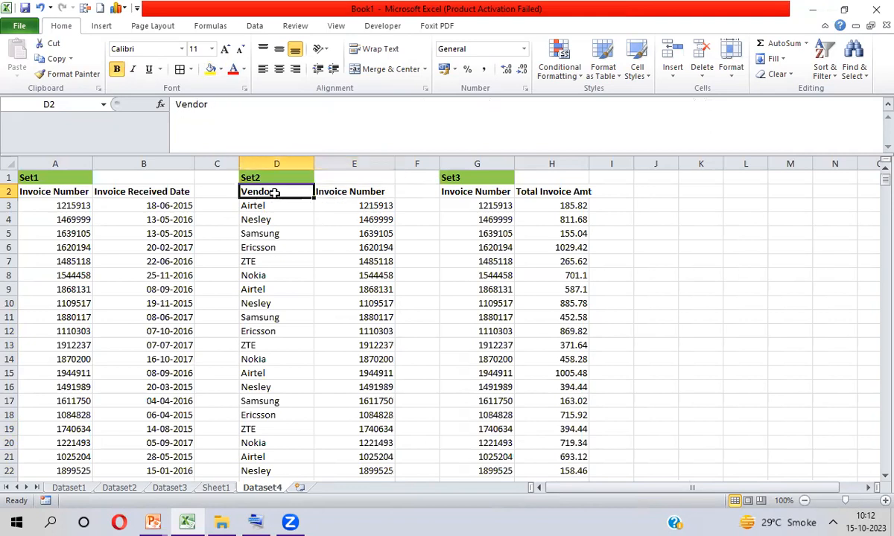
{"action": "left_click", "coordinate": [483, 194]}
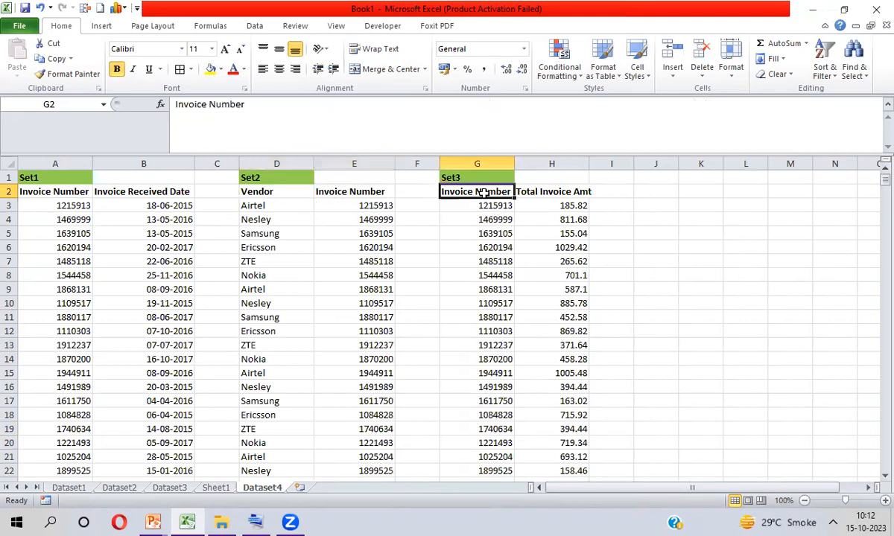
{"action": "left_click", "coordinate": [568, 192]}
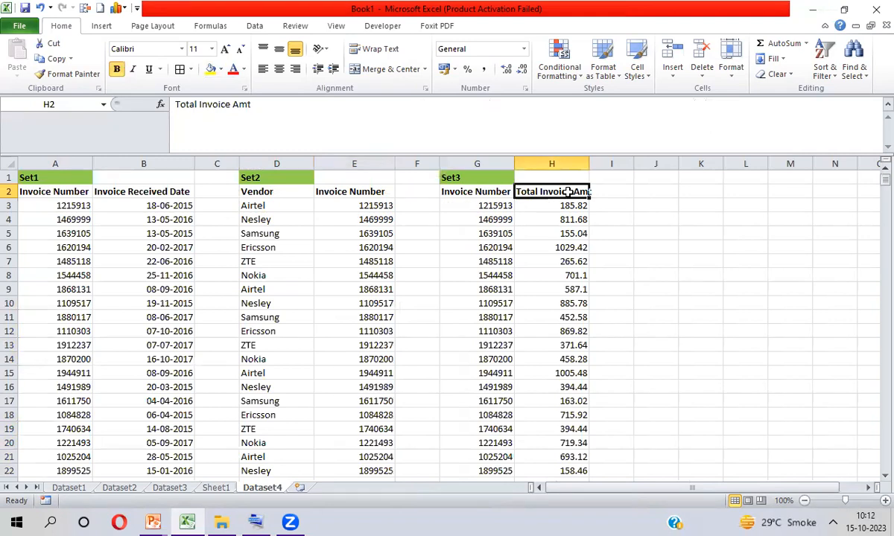
{"action": "left_click", "coordinate": [133, 192]}
{"action": "left_click", "coordinate": [291, 193], "text": "ctrl"}
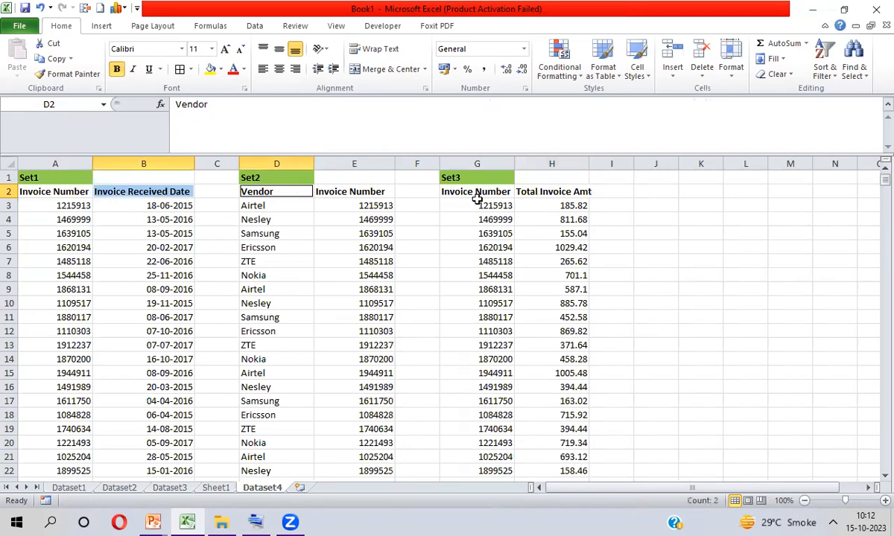
{"action": "left_click", "coordinate": [549, 192]}
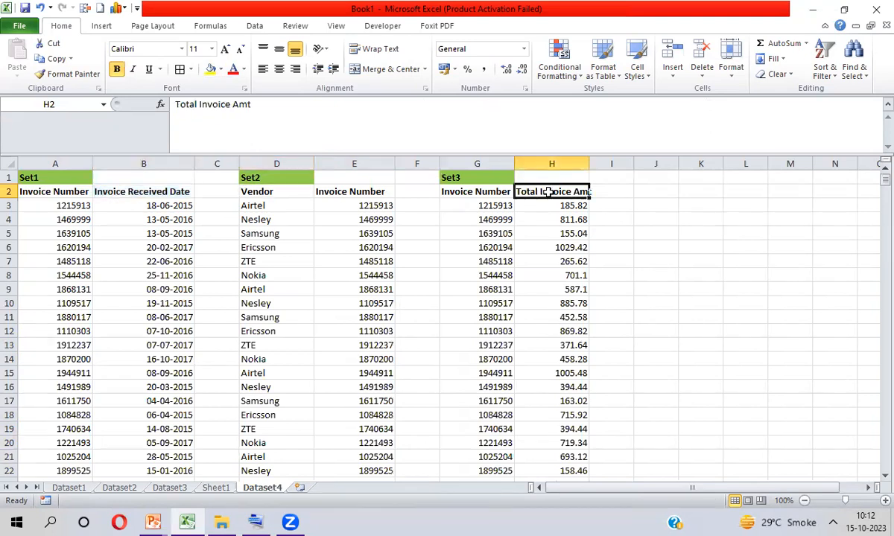
Begin an INDEX formula in Sheet1's cell B27 with the absolute array Dataset4!$A$2:$B$36866.
{"action": "key", "text": "ctrl+Page_Up"}
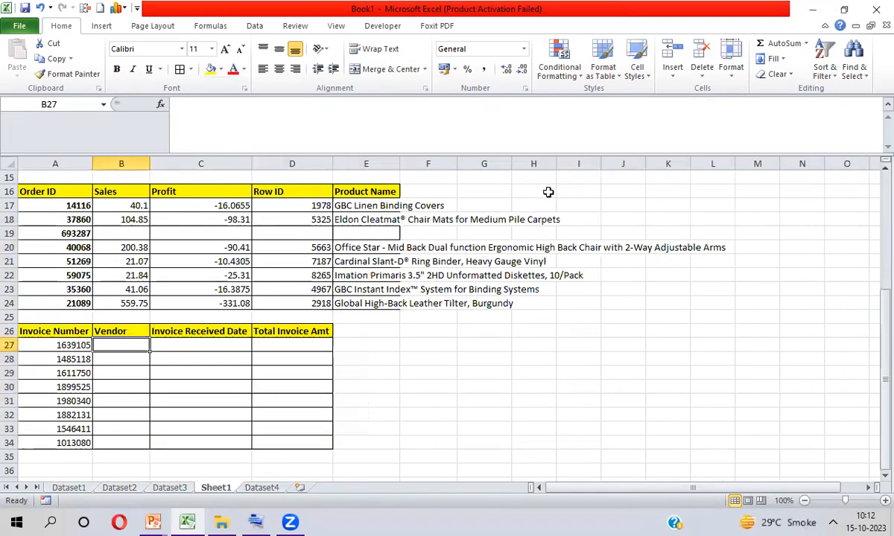
{"action": "type", "text": "="}
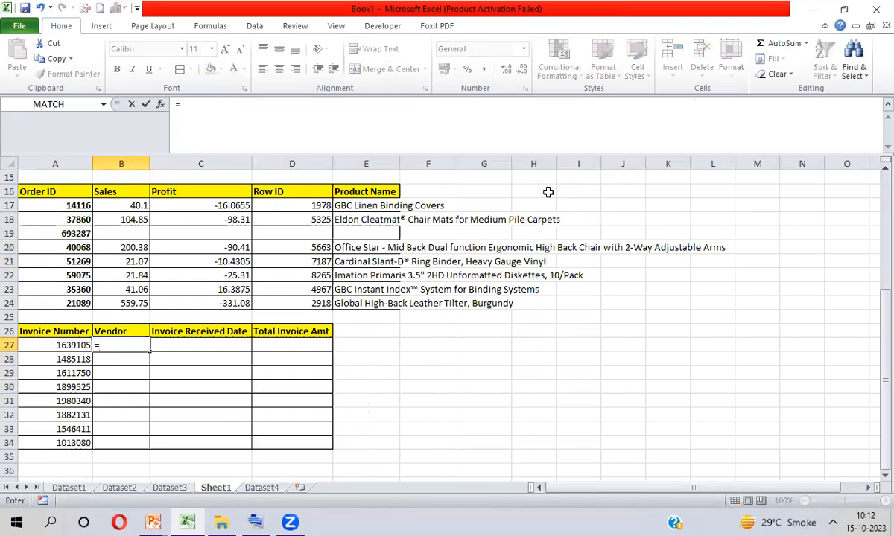
{"action": "type", "text": "in"}
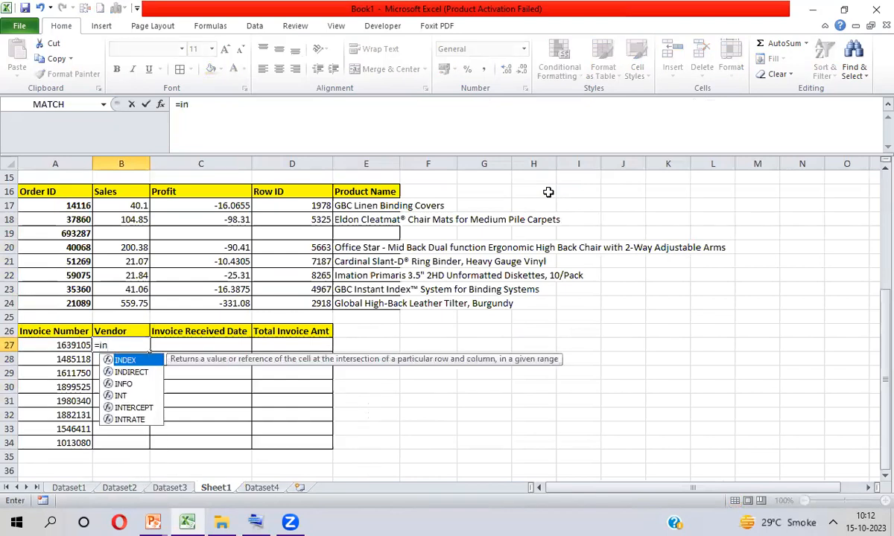
{"action": "key", "text": "Tab"}
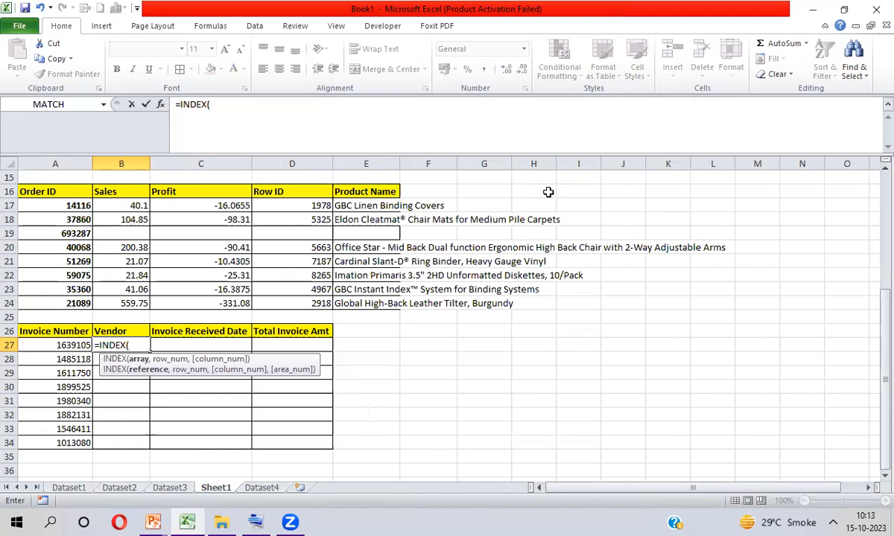
{"action": "key", "text": "ctrl+Page_Down"}
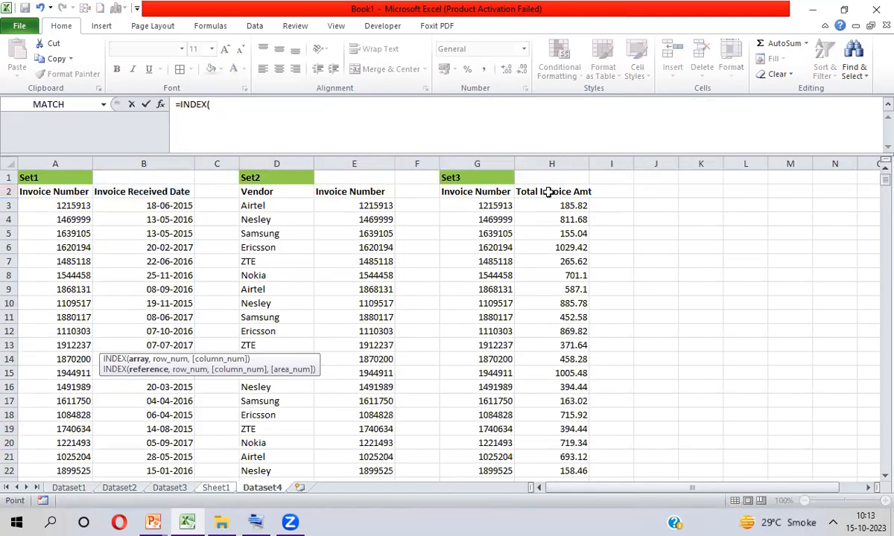
{"action": "left_click", "coordinate": [262, 193]}
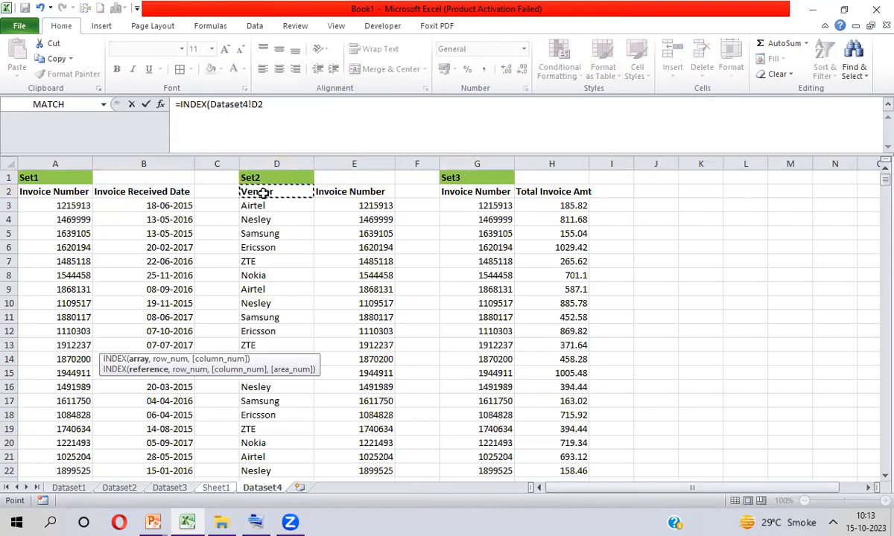
{"action": "left_click", "coordinate": [57, 193]}
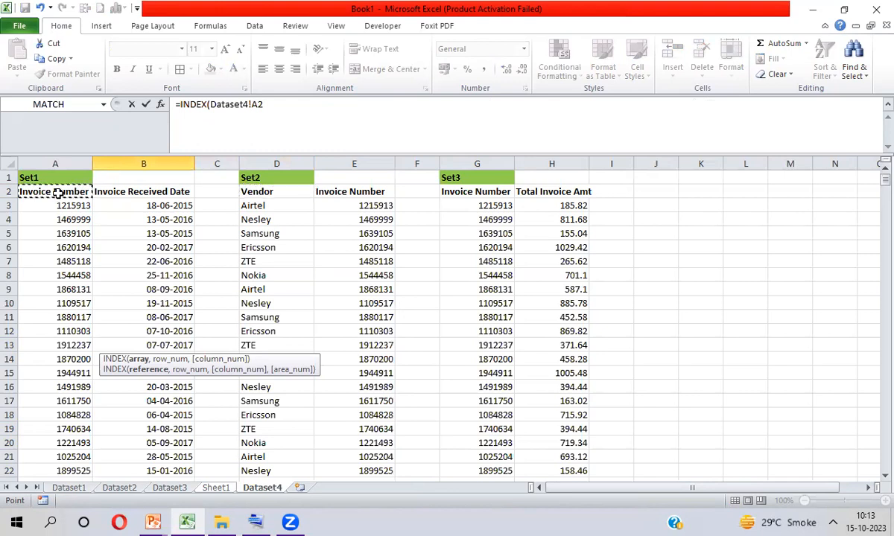
{"action": "key", "text": "shift+Right"}
{"action": "key", "text": "ctrl+shift+Down"}
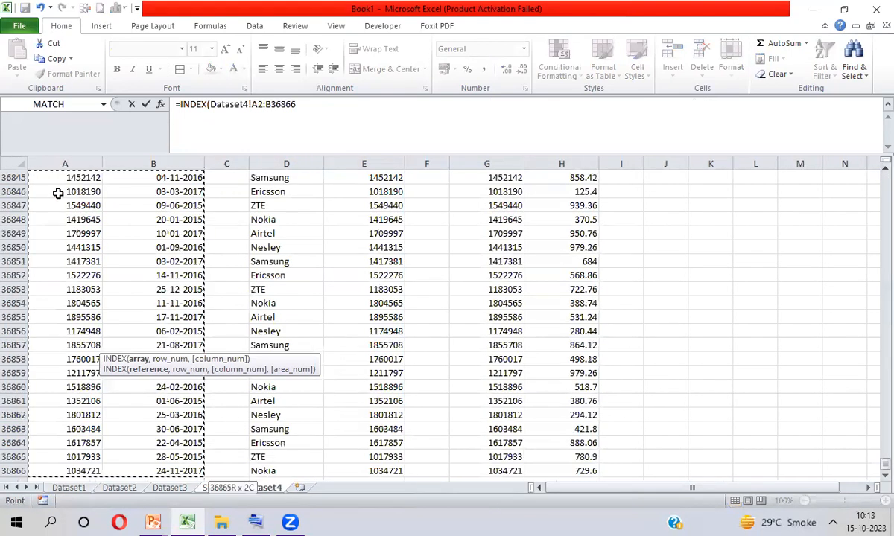
{"action": "key", "text": "F4"}
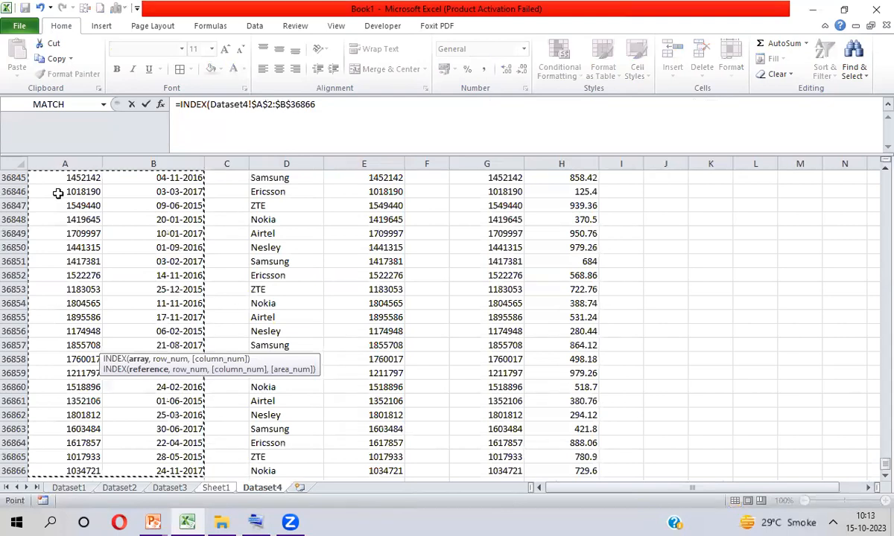
Add a MATCH function as the INDEX row argument, with the column-locked invoice number Sheet1!$A27 as lookup value.
{"action": "type", "text": ",MATCH("}
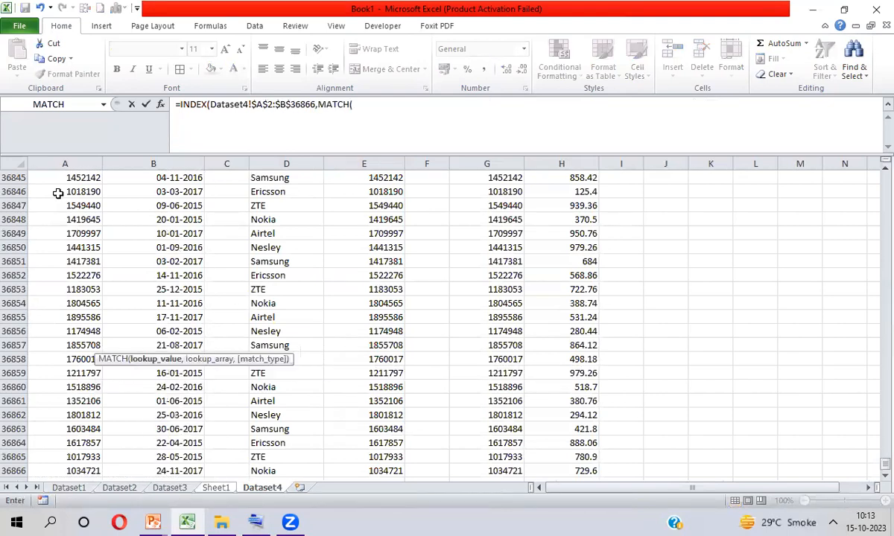
{"action": "key", "text": "ctrl+Page_Up"}
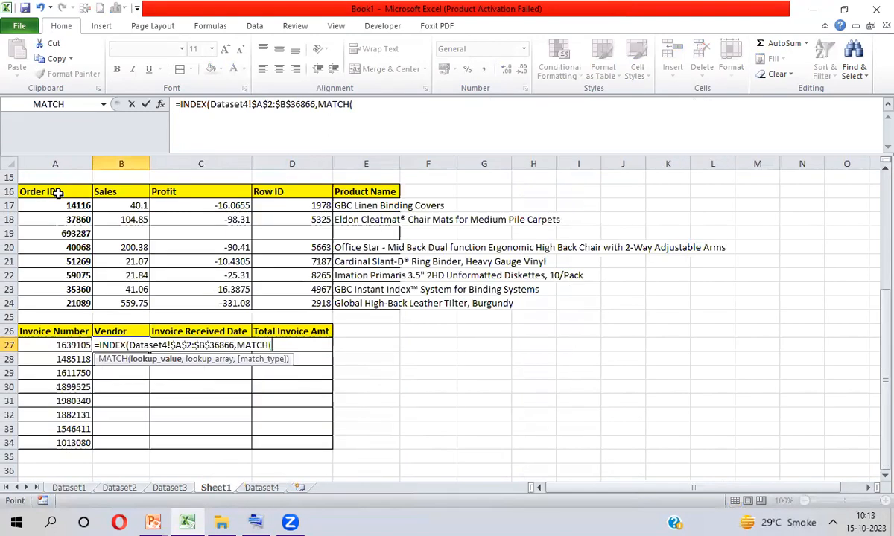
{"action": "left_click", "coordinate": [67, 345]}
{"action": "key", "text": "F4"}
{"action": "key", "text": "F4"}
{"action": "key", "text": "F4"}
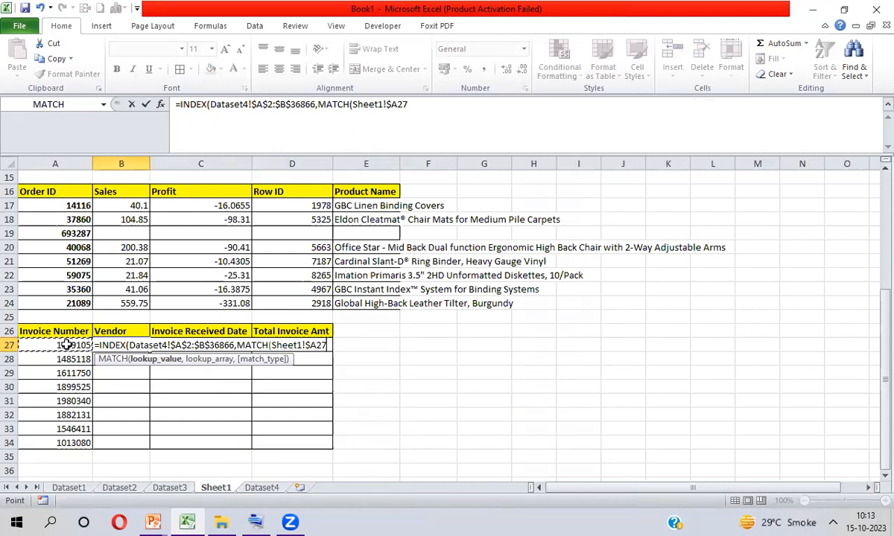
{"action": "type", "text": ","}
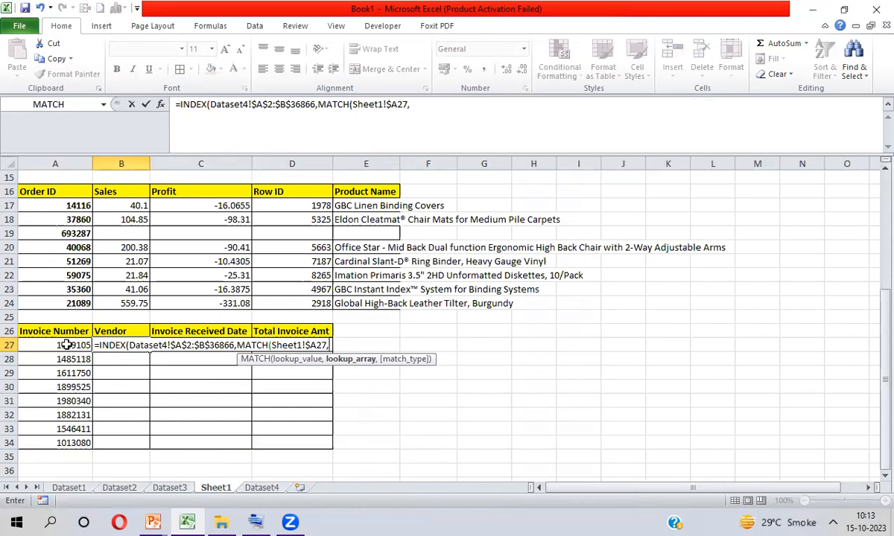
Complete the row MATCH with the absolute lookup array Dataset4!$A$2:$A$36866 and match type 0.
{"action": "key", "text": "ctrl+Page_Down"}
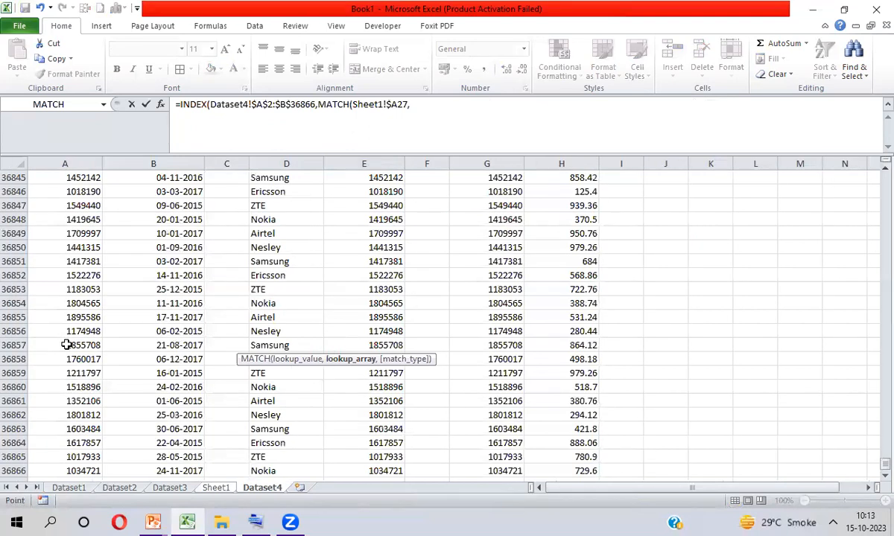
{"action": "left_click", "coordinate": [66, 345]}
{"action": "key", "text": "ctrl+Up"}
{"action": "key", "text": "Down"}
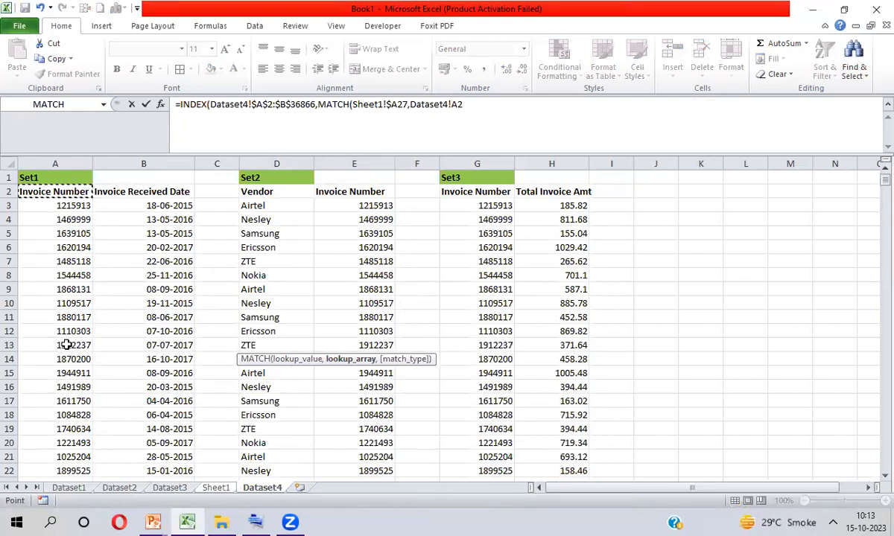
{"action": "key", "text": "ctrl+shift+Down"}
{"action": "key", "text": "F4"}
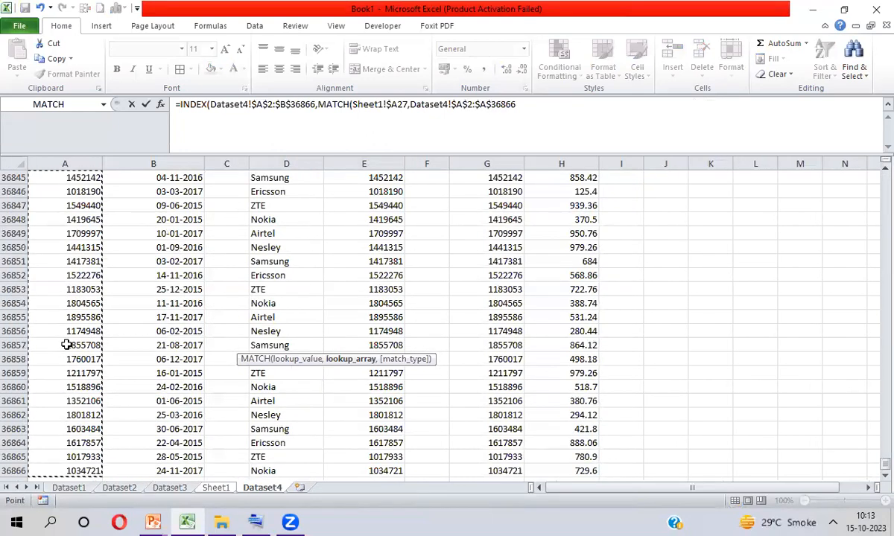
{"action": "type", "text": ",0)"}
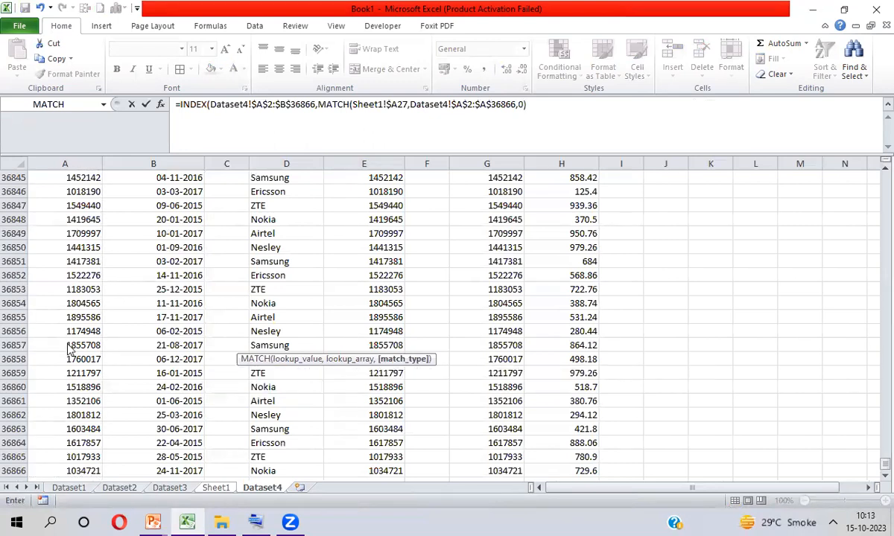
Add a second MATCH as the INDEX column argument, with the row-locked Vendor header Sheet1!B$26 as lookup value.
{"action": "type", "text": ","}
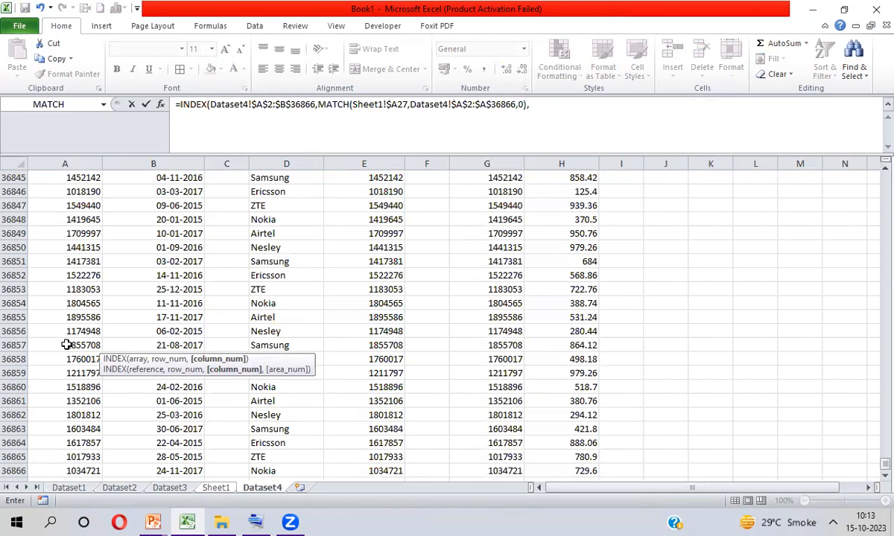
{"action": "type", "text": "Mat"}
{"action": "key", "text": "Tab"}
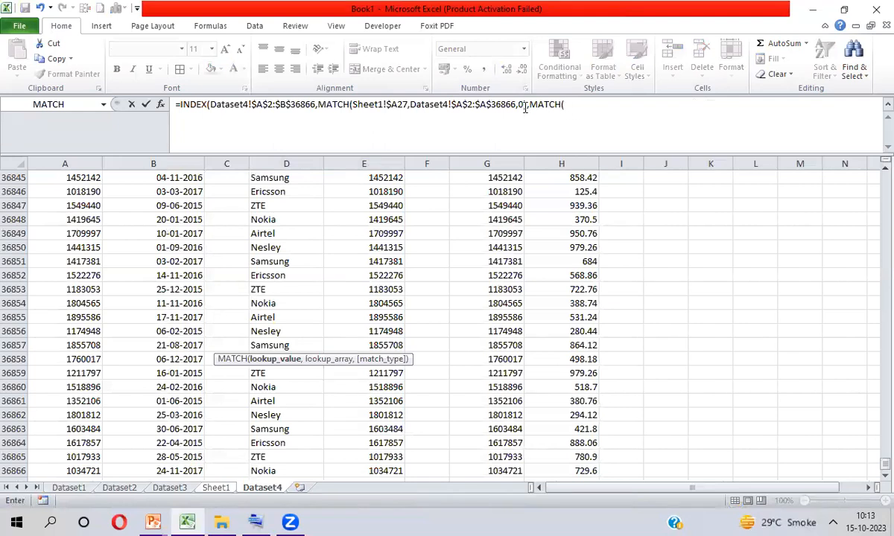
{"action": "left_click_drag", "start_coordinate": [530, 105], "coordinate": [571, 104]}
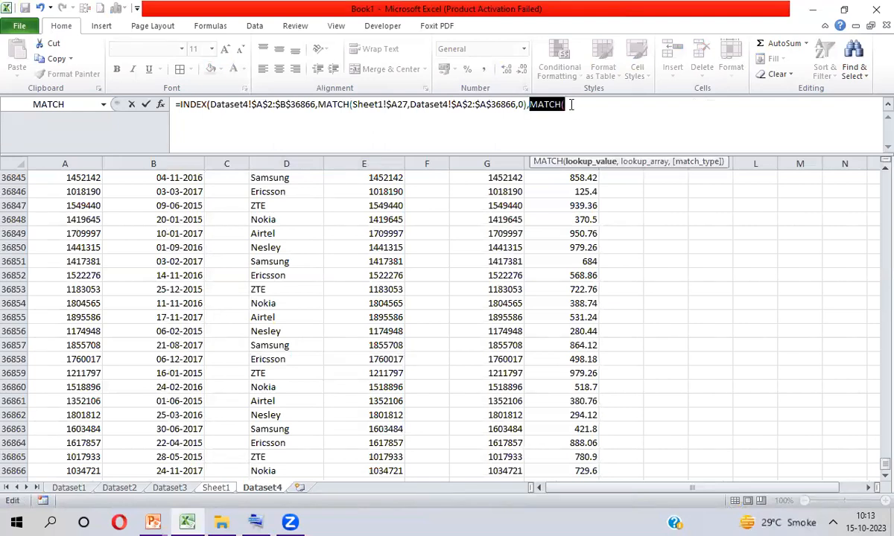
{"action": "left_click", "coordinate": [571, 104]}
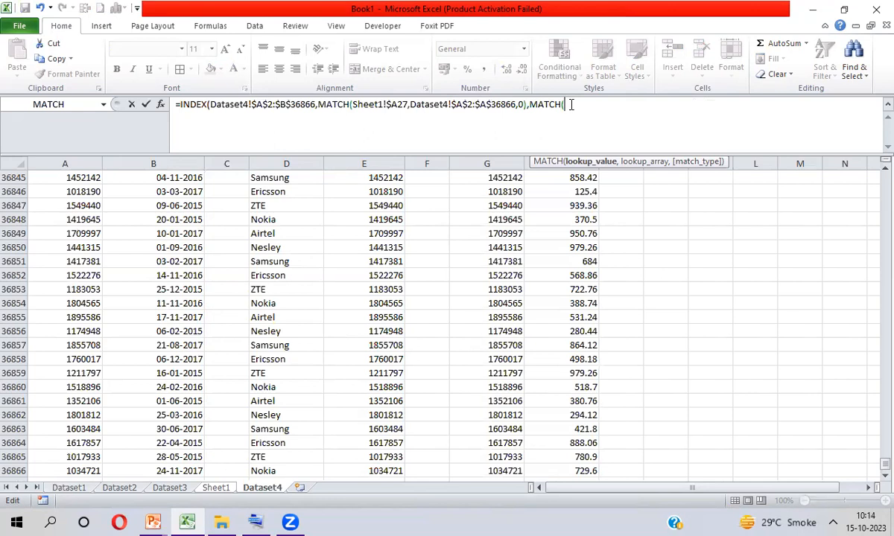
{"action": "key", "text": "ctrl+Page_Up"}
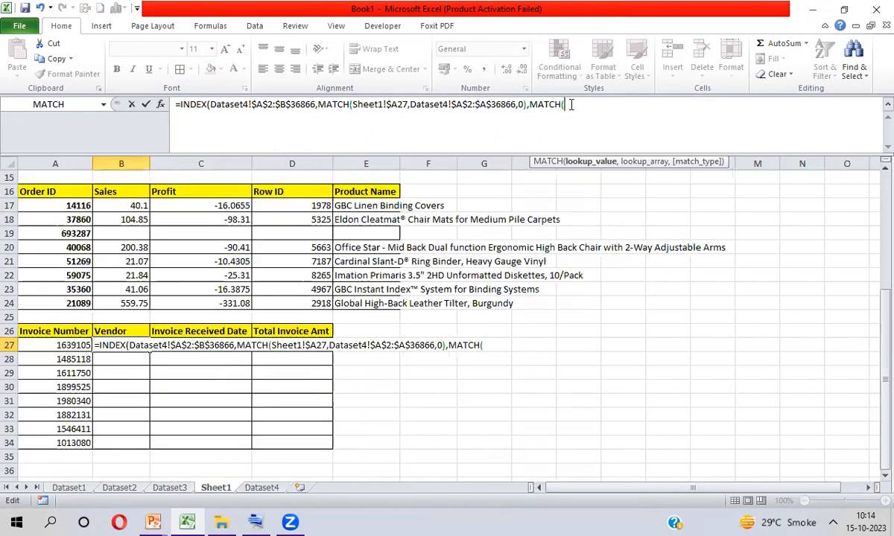
{"action": "left_click", "coordinate": [115, 331]}
{"action": "key", "text": "F4"}
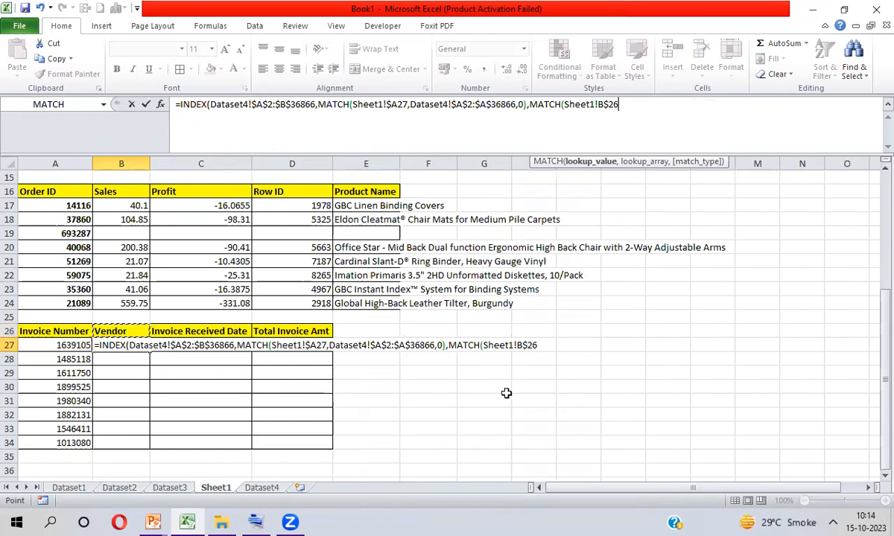
{"action": "type", "text": ","}
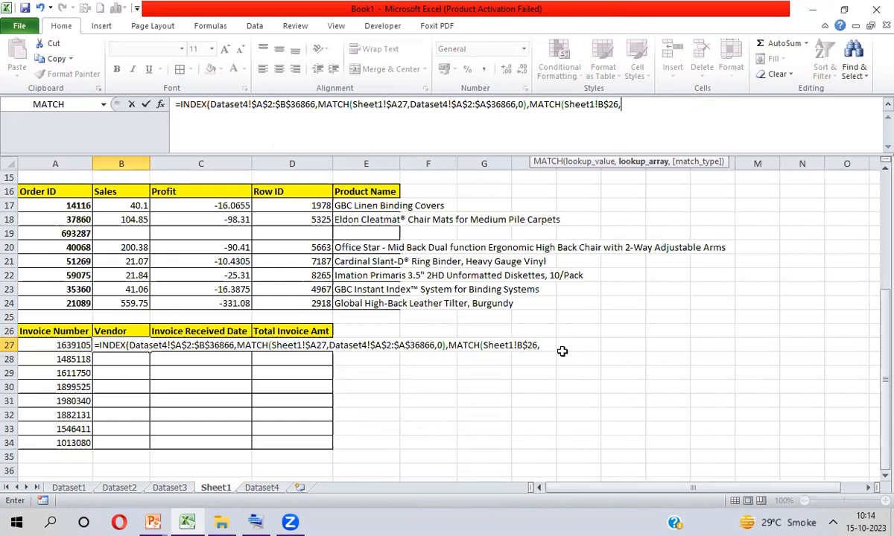
Complete the column MATCH with the absolute header array Dataset4!$A$2:$B$2 and match type 0, and enter the formula in B27.
{"action": "key", "text": "ctrl+Page_Down"}
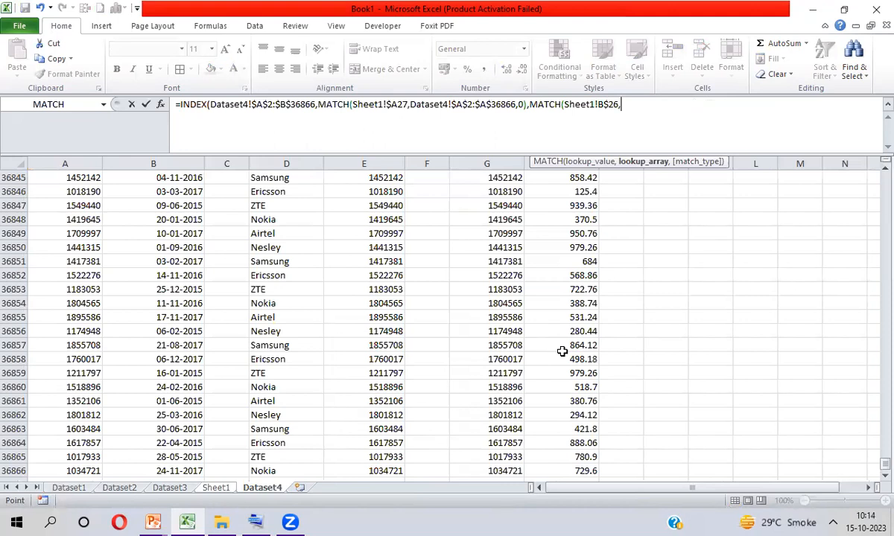
{"action": "key", "text": "ctrl+Home"}
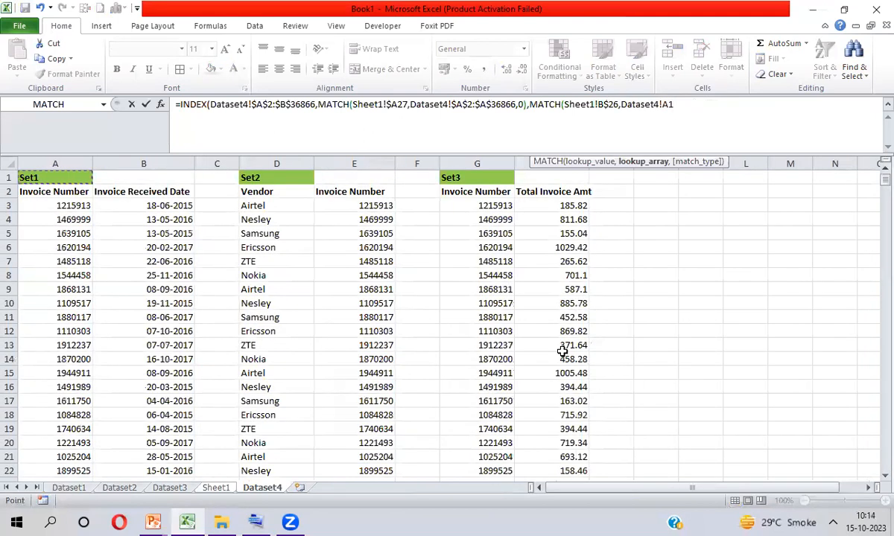
{"action": "key", "text": "Down"}
{"action": "key", "text": "shift+Right"}
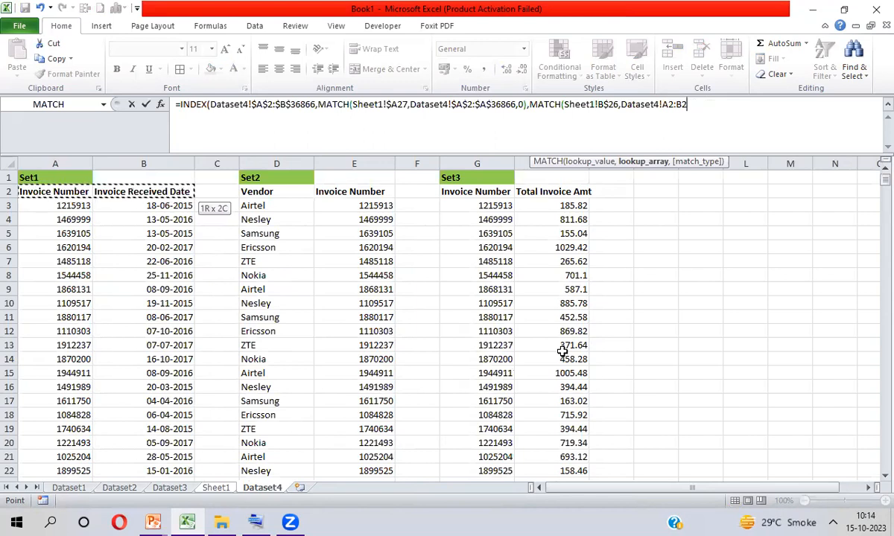
{"action": "key", "text": "F4"}
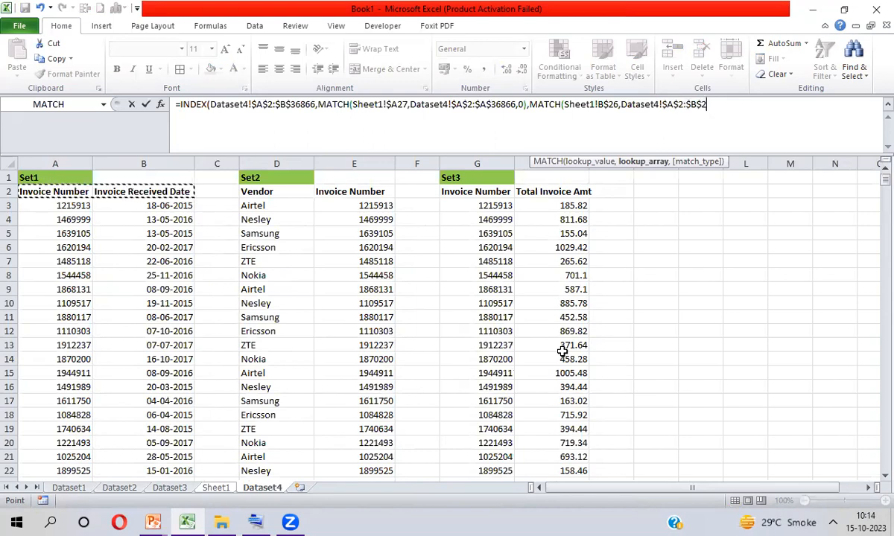
{"action": "type", "text": ",0"}
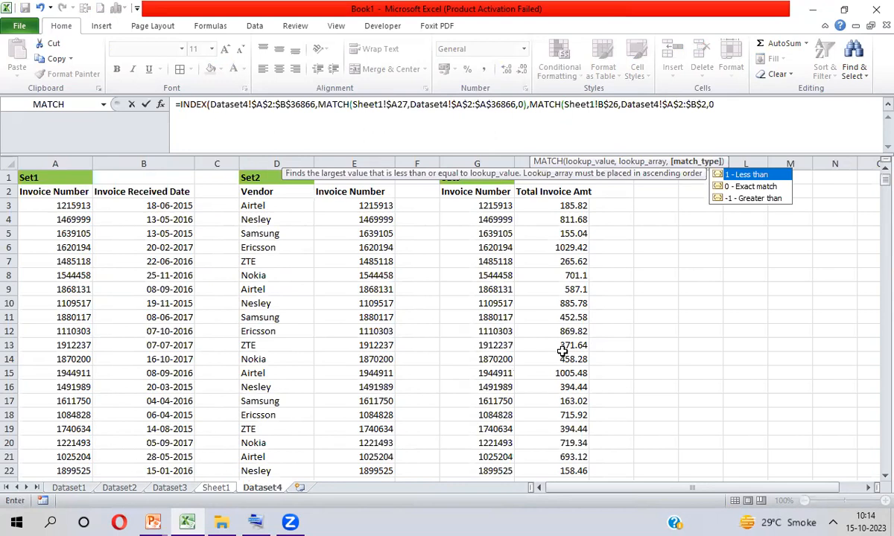
{"action": "type", "text": ")"}
{"action": "type", "text": ")"}
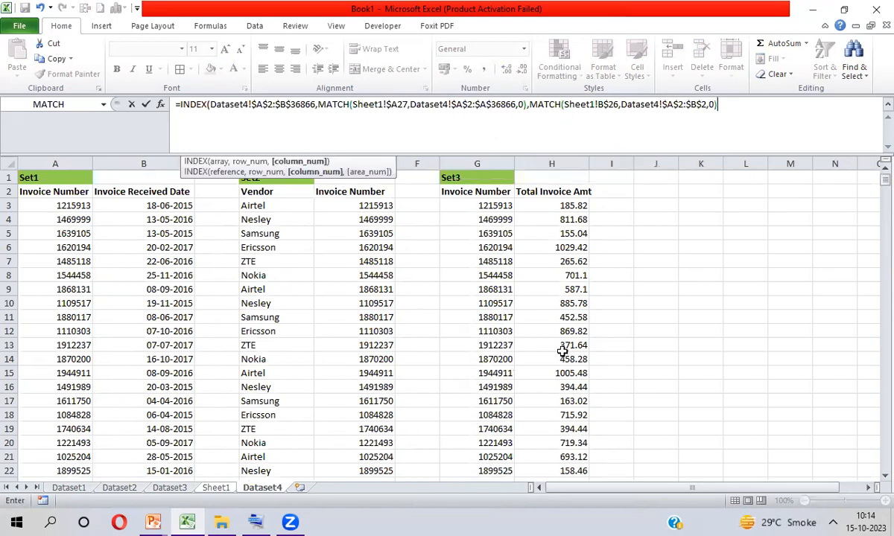
{"action": "key", "text": "Return"}
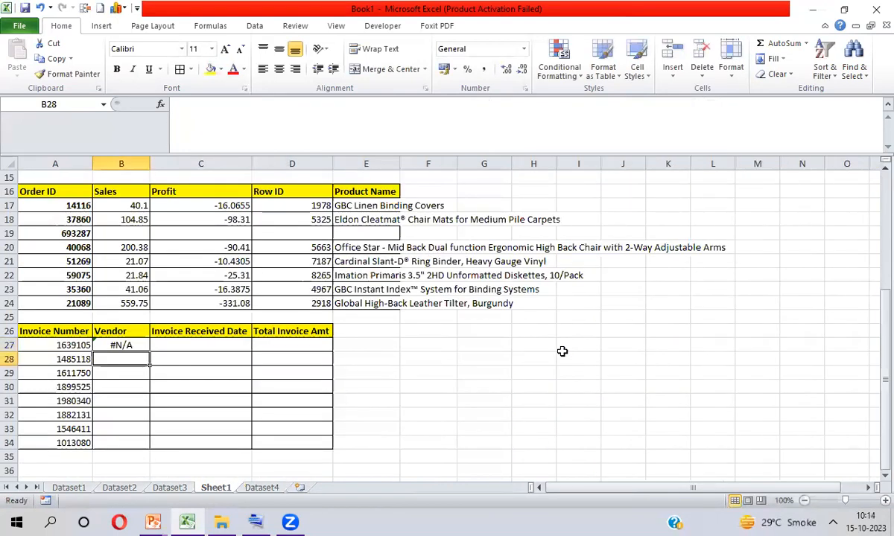
Fill B27's INDEX-MATCH formula down to row 34 and across through column D of the invoice table.
{"action": "key", "text": "Up"}
{"action": "key", "text": "shift+Down"}
{"action": "key", "text": "shift+Down"}
{"action": "key", "text": "shift+Down"}
{"action": "key", "text": "shift+Down"}
{"action": "key", "text": "shift+Down"}
{"action": "key", "text": "shift+Down"}
{"action": "key", "text": "shift+Down"}
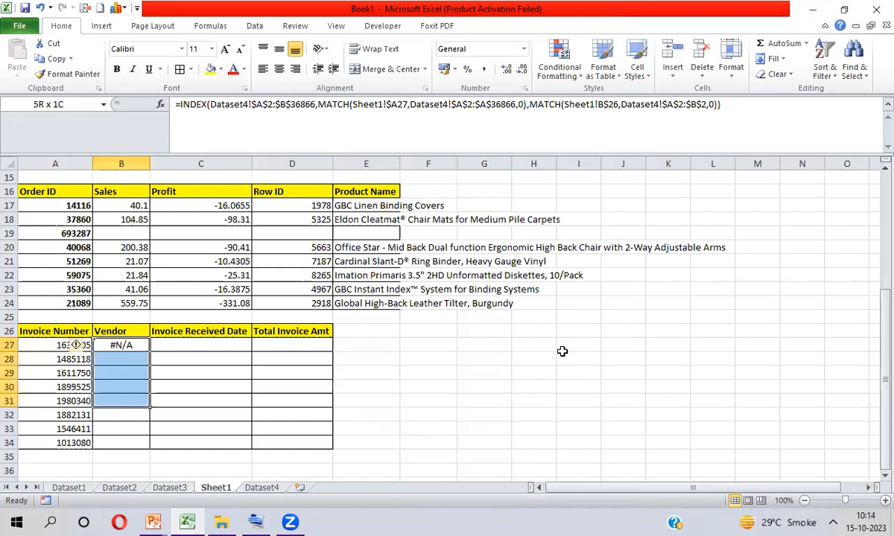
{"action": "key", "text": "ctrl+d"}
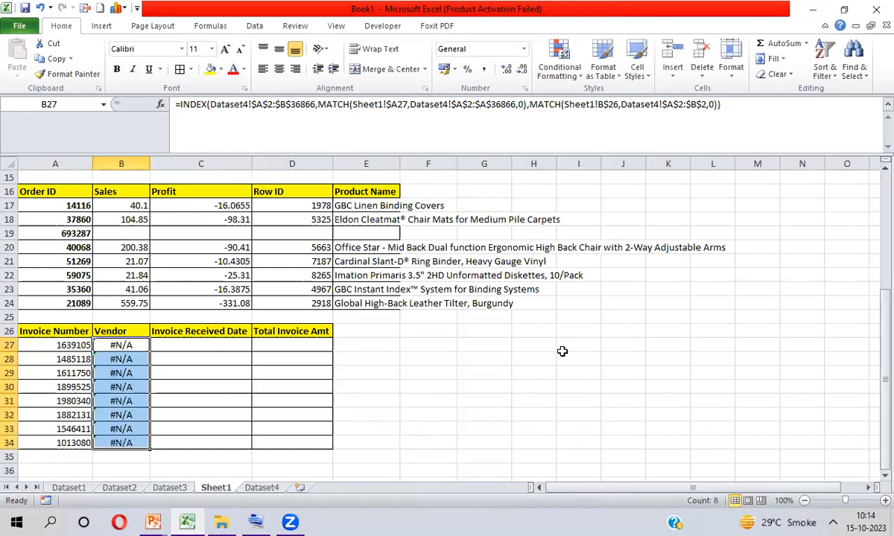
{"action": "key", "text": "shift+Right"}
{"action": "key", "text": "shift+Right"}
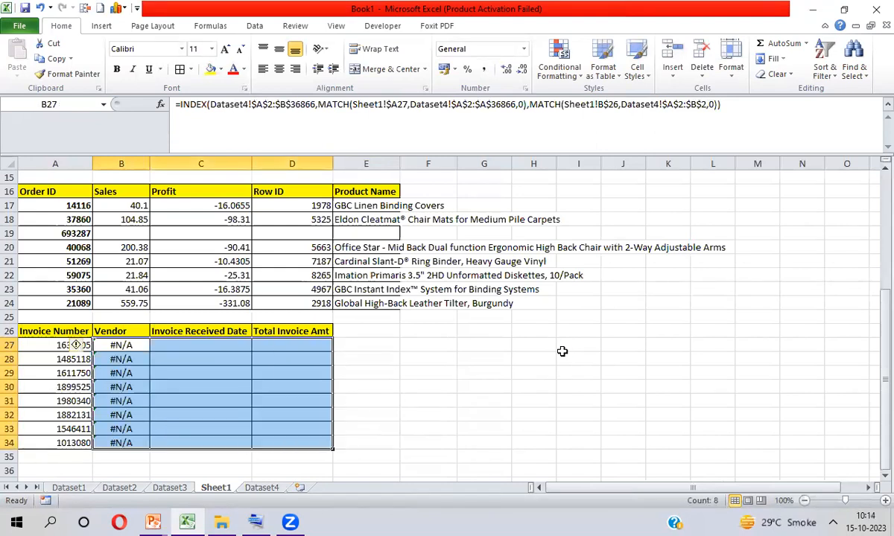
{"action": "key", "text": "ctrl+r"}
Format the Invoice Received Date cells C27:C34 as Date with the 14-03-2001 type.
{"action": "key", "text": "Up"}
{"action": "key", "text": "Down"}
{"action": "key", "text": "Right"}
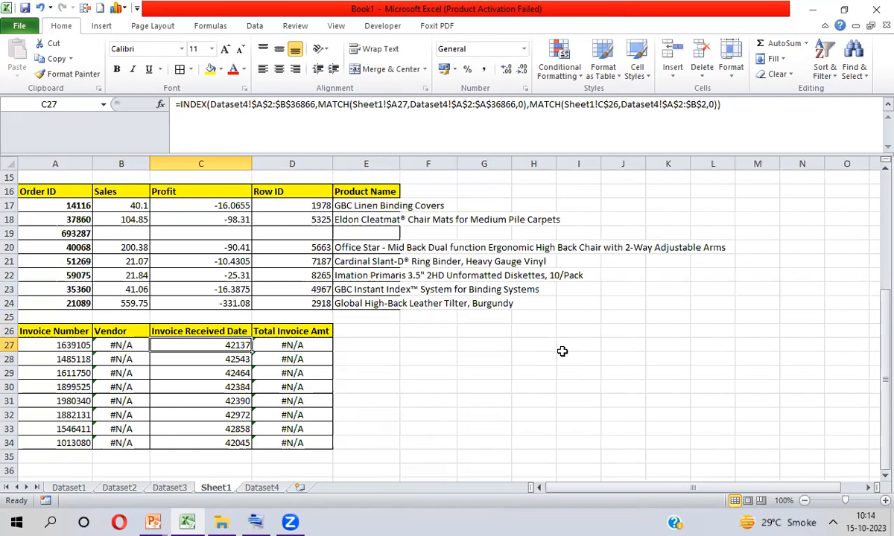
{"action": "key", "text": "ctrl+shift+Down"}
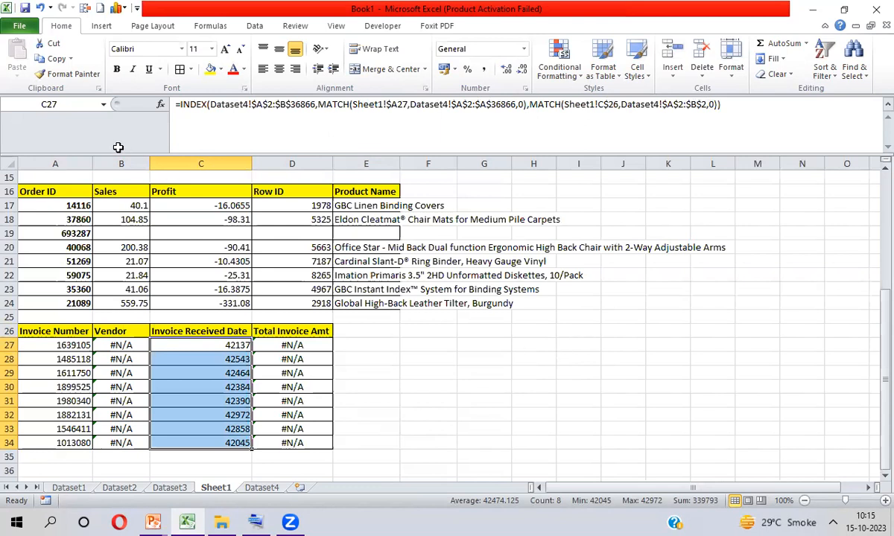
{"action": "key", "text": "ctrl+1"}
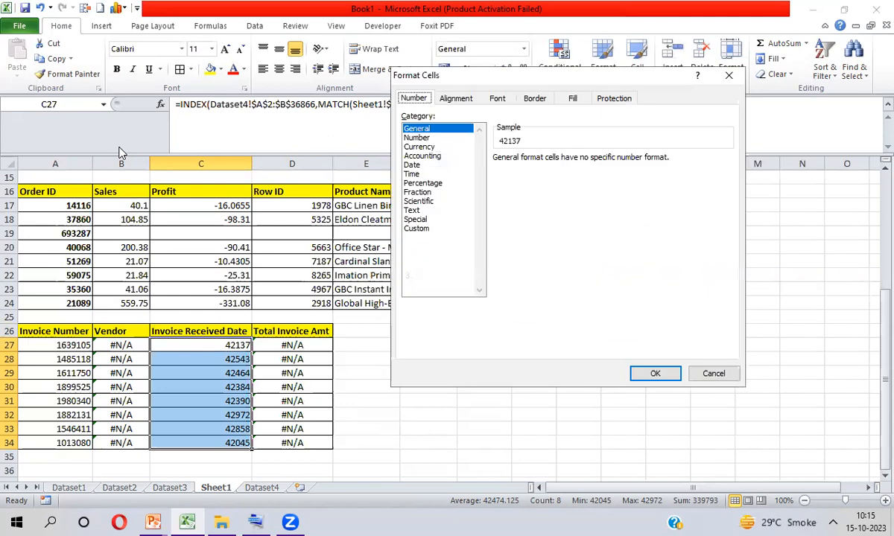
{"action": "left_click", "coordinate": [414, 165]}
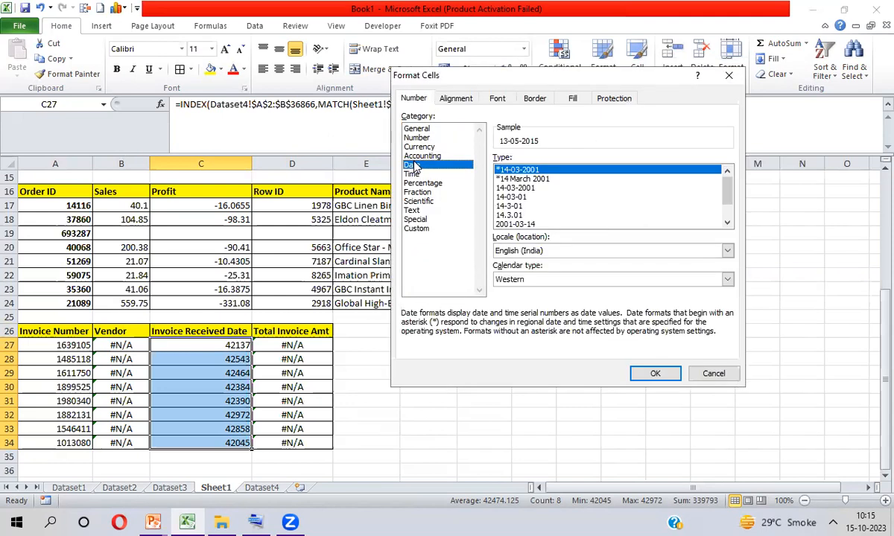
{"action": "left_click", "coordinate": [518, 188]}
{"action": "key", "text": "Return"}
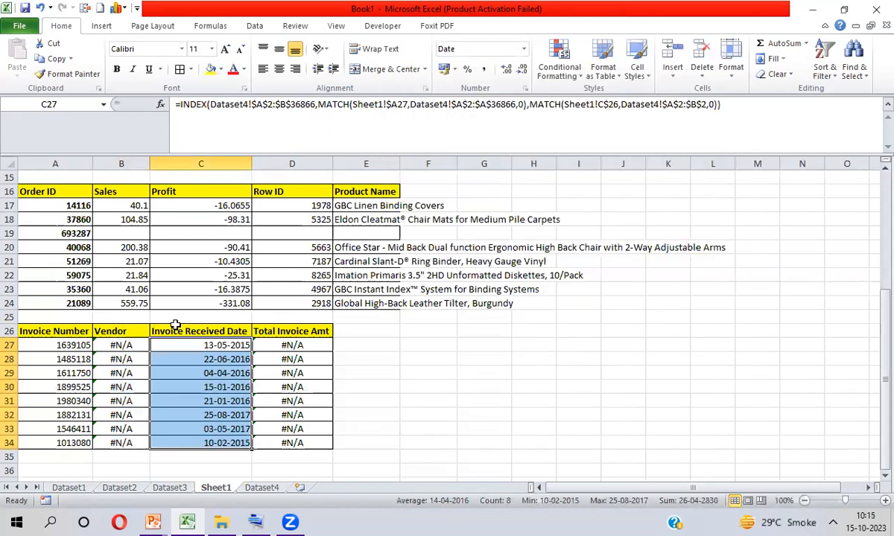
Wrap the existing INDEX formula in Sheet1's Vendor cell B27 in an IFERROR function.
{"action": "left_click", "coordinate": [125, 345]}
{"action": "left_click", "coordinate": [292, 345]}
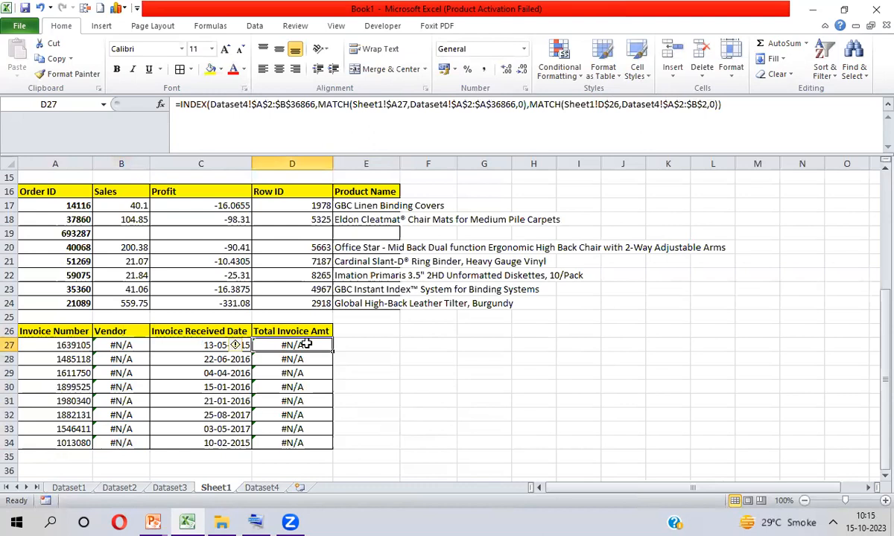
{"action": "left_click", "coordinate": [125, 343]}
{"action": "left_click", "coordinate": [181, 104]}
{"action": "type", "text": "if"}
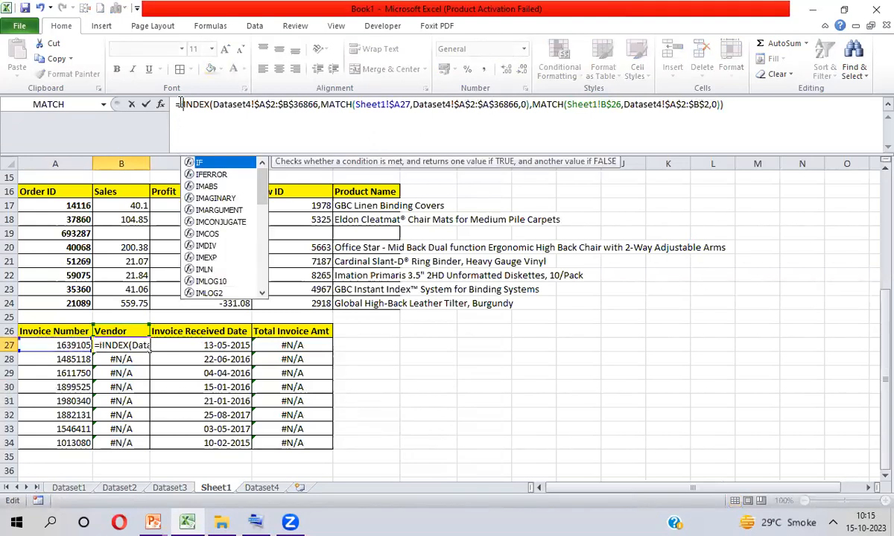
{"action": "key", "text": "Down"}
{"action": "key", "text": "Tab"}
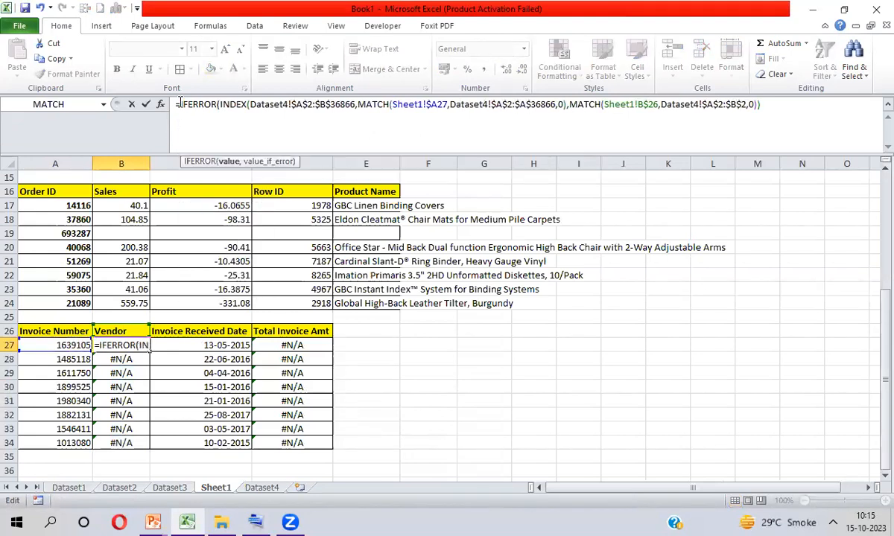
Add an INDEX as the value_if_error argument with the absolute array Dataset4!$D$2:$E$36866, and start a MATCH as its row argument.
{"action": "left_click", "coordinate": [785, 107]}
{"action": "type", "text": ",ind"}
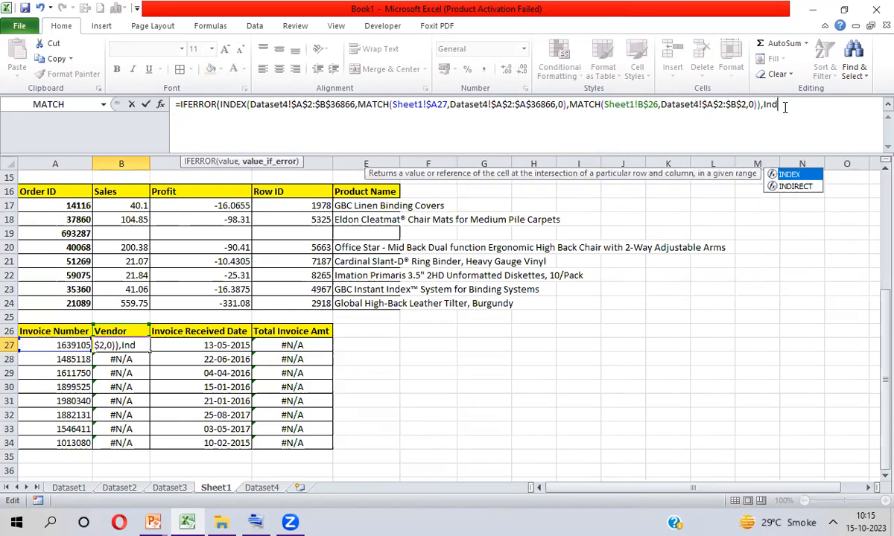
{"action": "key", "text": "Tab"}
{"action": "key", "text": "ctrl+Page_Down"}
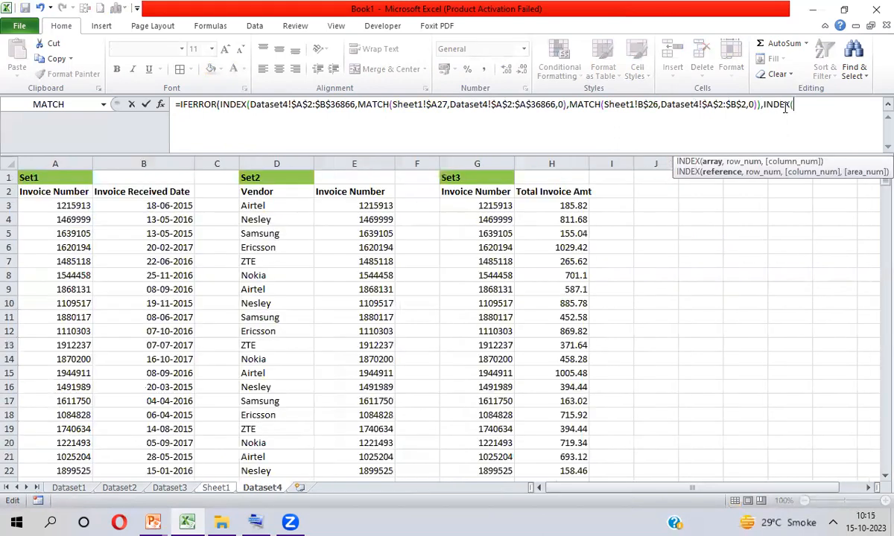
{"action": "left_click", "coordinate": [283, 193]}
{"action": "key", "text": "shift+Right"}
{"action": "key", "text": "ctrl+shift+Down"}
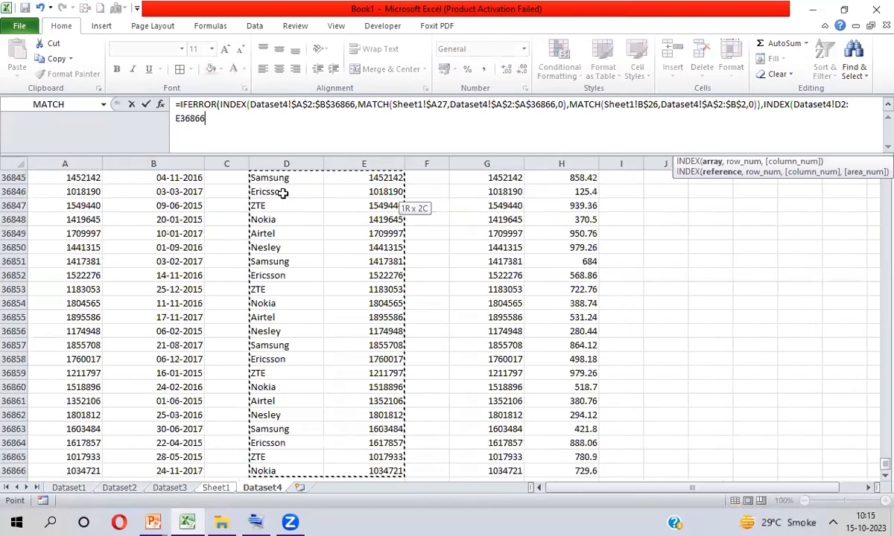
{"action": "key", "text": "F4"}
{"action": "type", "text": ","}
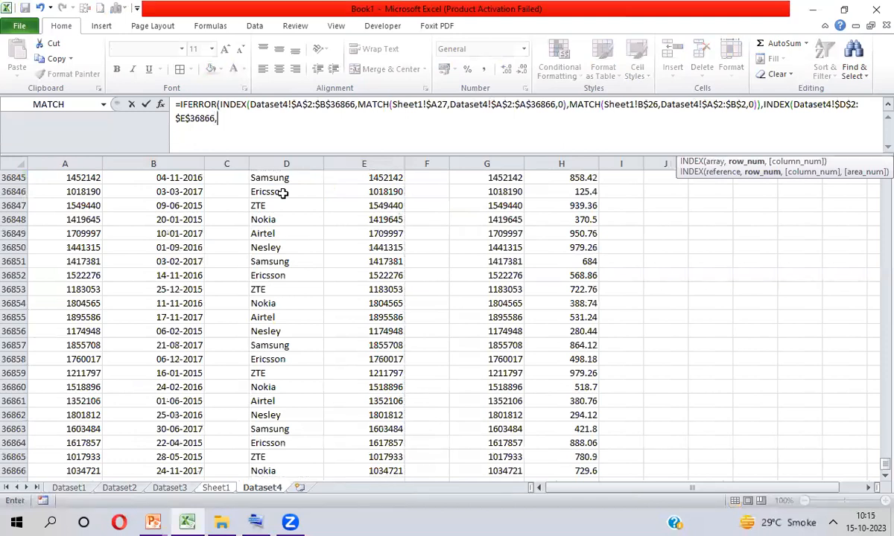
{"action": "type", "text": "MATCH("}
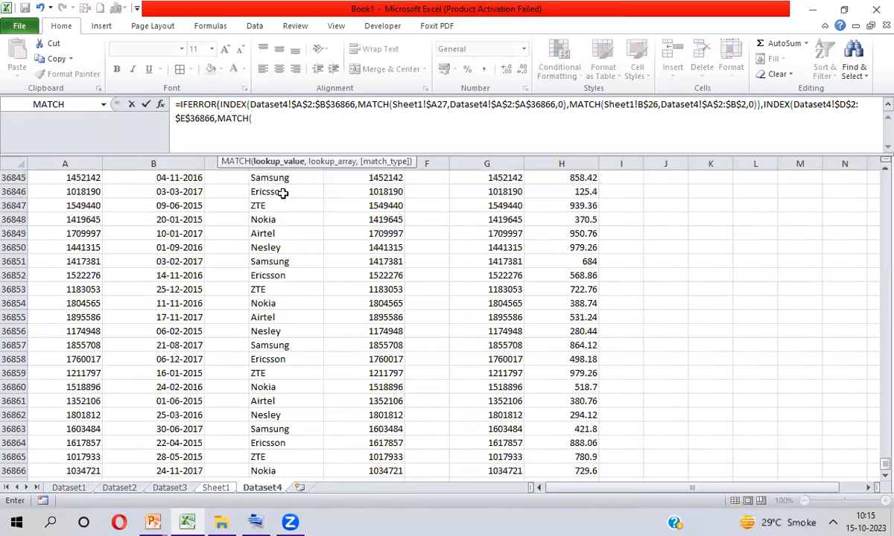
{"action": "key", "text": "ctrl+Page_Up"}
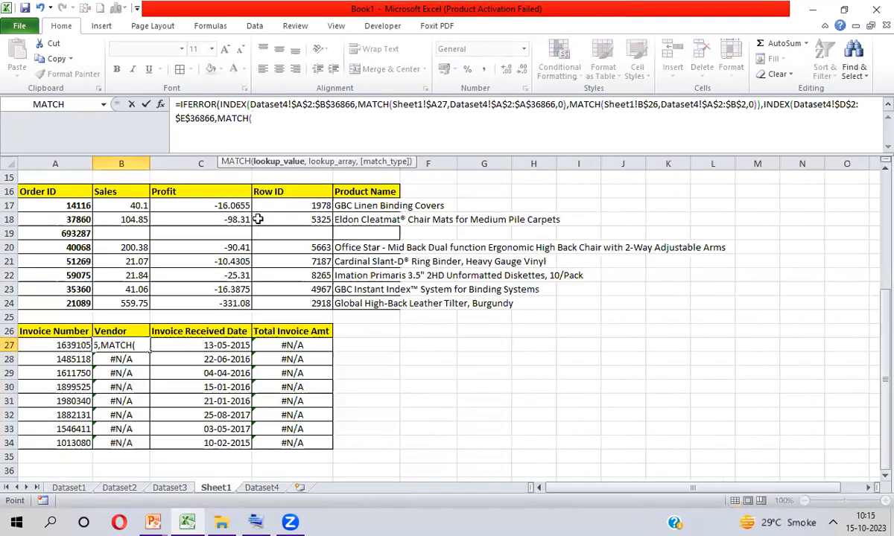
{"action": "left_click", "coordinate": [111, 331]}
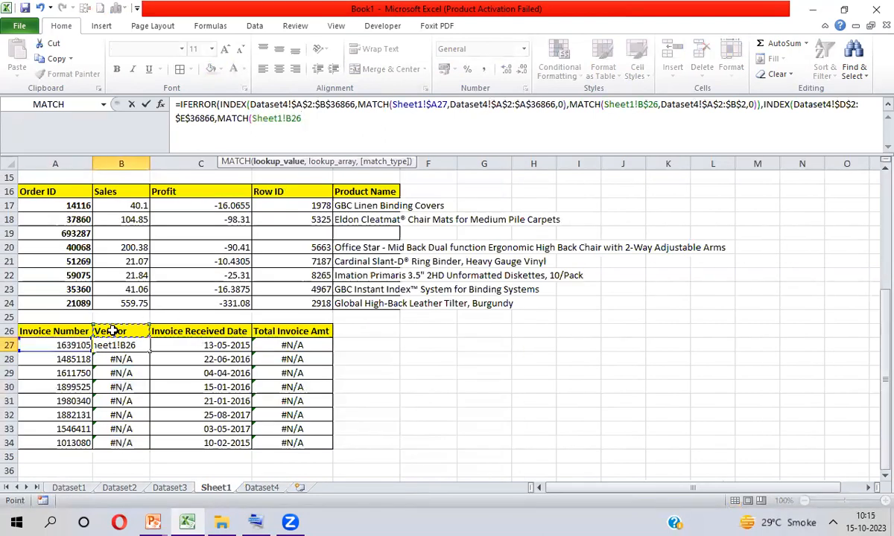
{"action": "key", "text": "F4"}
{"action": "key", "text": "F4"}
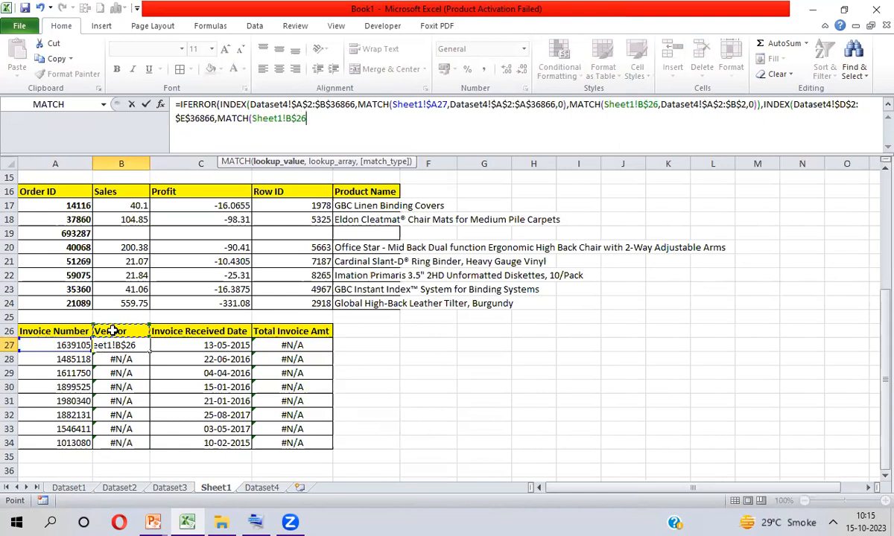
{"action": "key", "text": "BackSpace"}
{"action": "key", "text": "BackSpace"}
{"action": "key", "text": "BackSpace"}
{"action": "key", "text": "BackSpace"}
{"action": "key", "text": "BackSpace"}
{"action": "key", "text": "BackSpace"}
{"action": "key", "text": "BackSpace"}
{"action": "key", "text": "BackSpace"}
{"action": "key", "text": "BackSpace"}
{"action": "key", "text": "BackSpace"}
{"action": "key", "text": "BackSpace"}
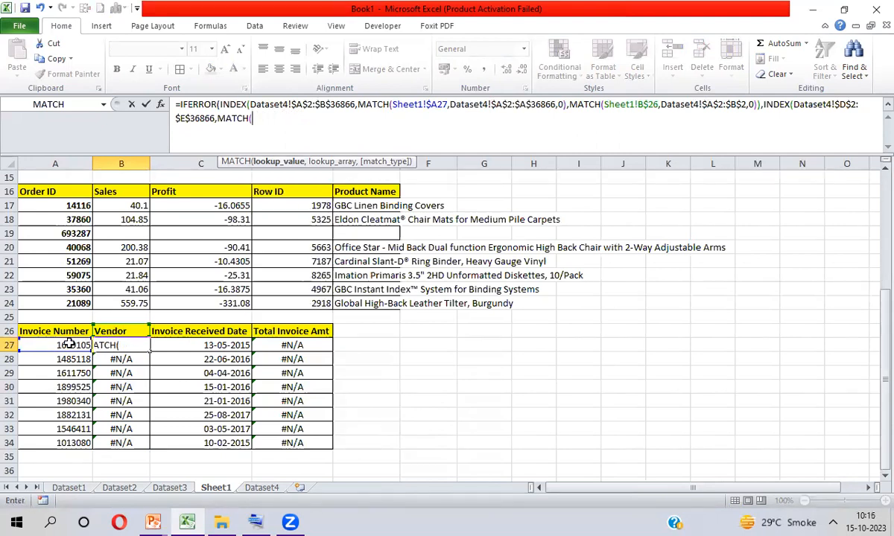
Use the column-locked invoice number Sheet1!$A27 as the lookup value of the second INDEX's row MATCH.
{"action": "left_click", "coordinate": [68, 345]}
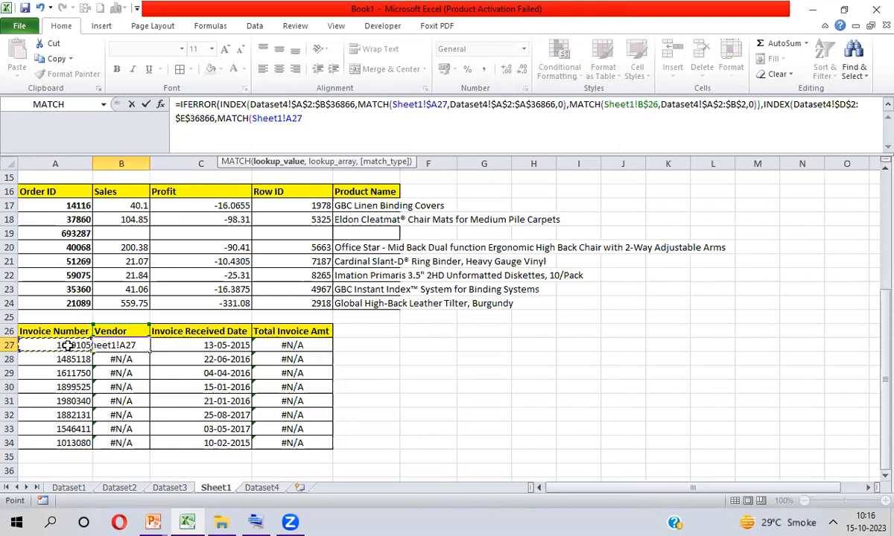
{"action": "key", "text": "F4"}
{"action": "key", "text": "F4"}
{"action": "key", "text": "F4"}
{"action": "type", "text": ","}
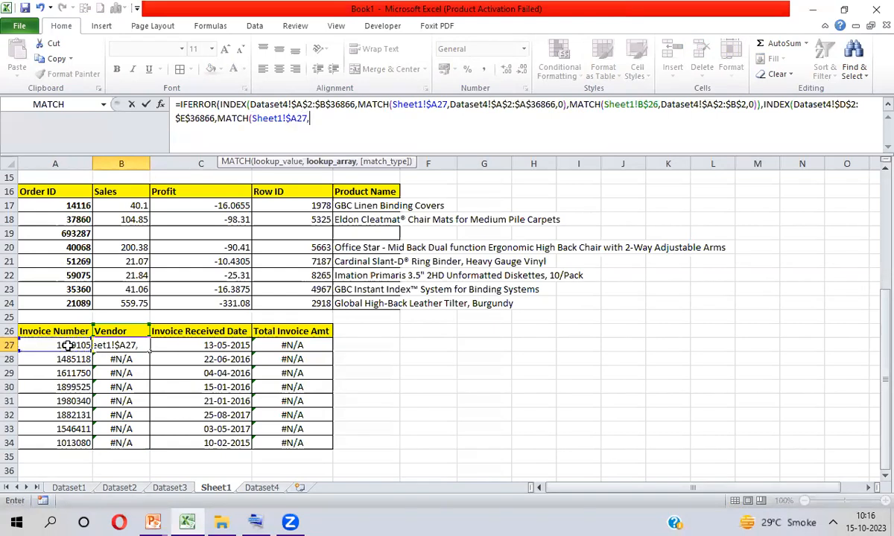
Complete the second INDEX's row MATCH with the absolute lookup array Dataset4!$E$2:$E$36866 and match type 0.
{"action": "key", "text": "ctrl+Page_Down"}
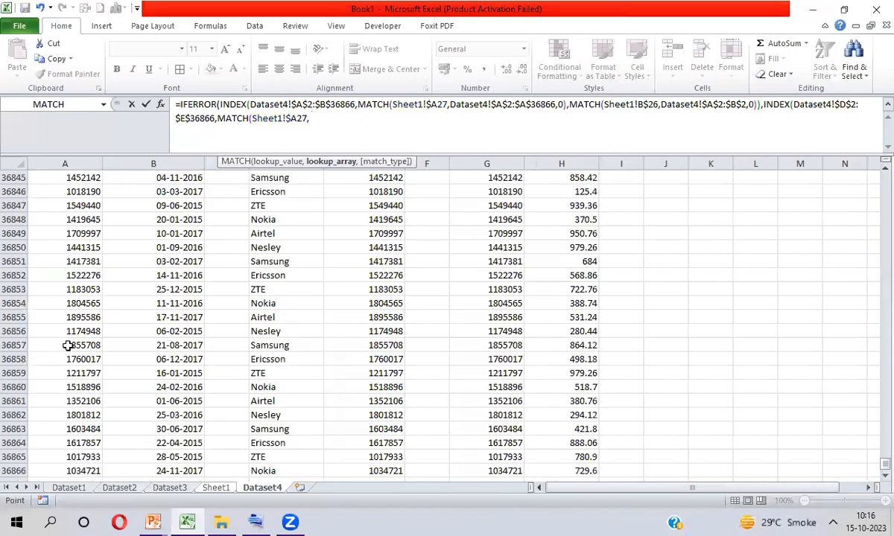
{"action": "left_click", "coordinate": [375, 289]}
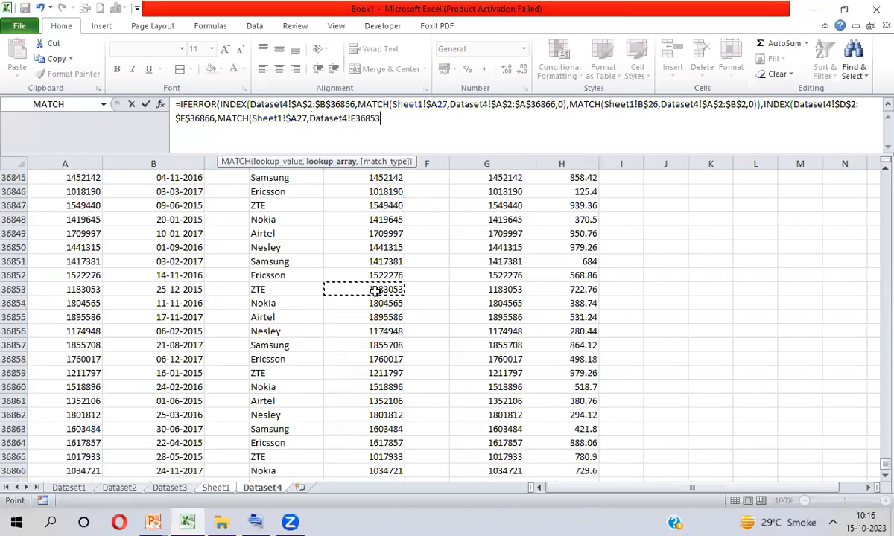
{"action": "key", "text": "ctrl+Up"}
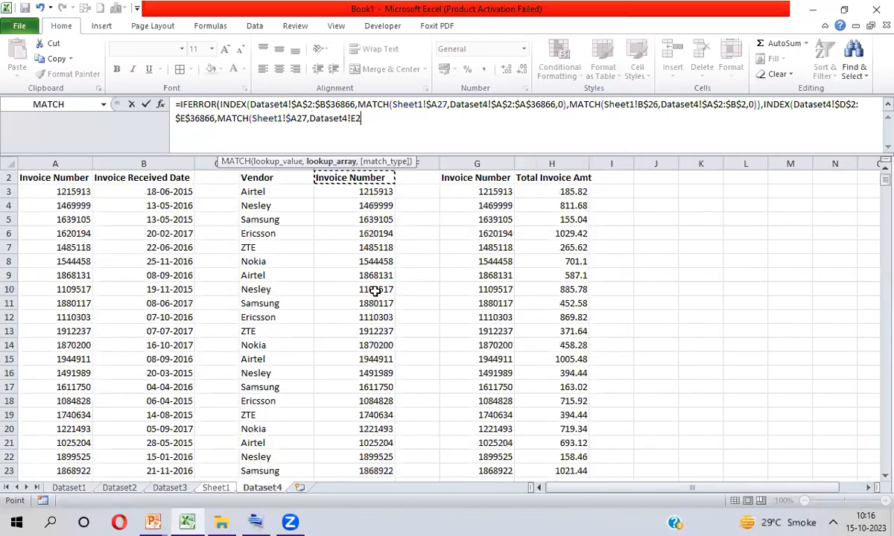
{"action": "key", "text": "ctrl+shift+Down"}
{"action": "key", "text": "F4"}
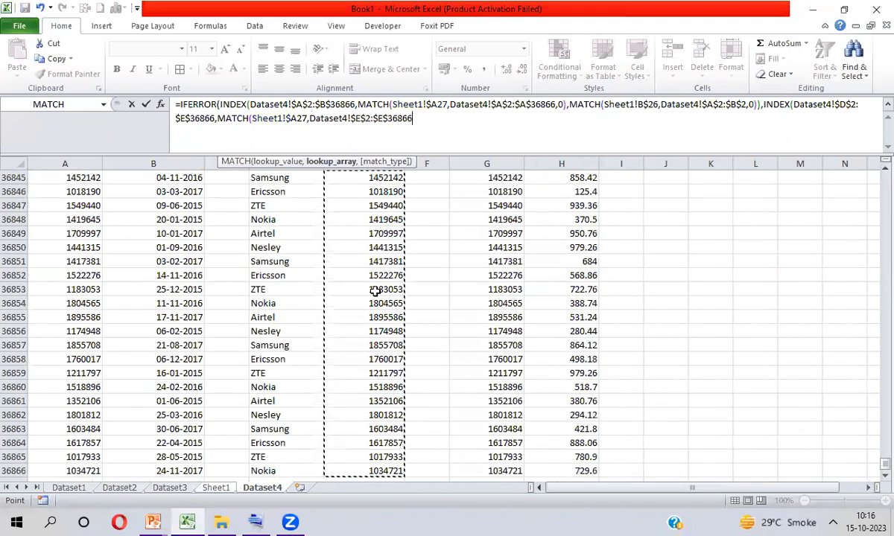
{"action": "type", "text": ",0)"}
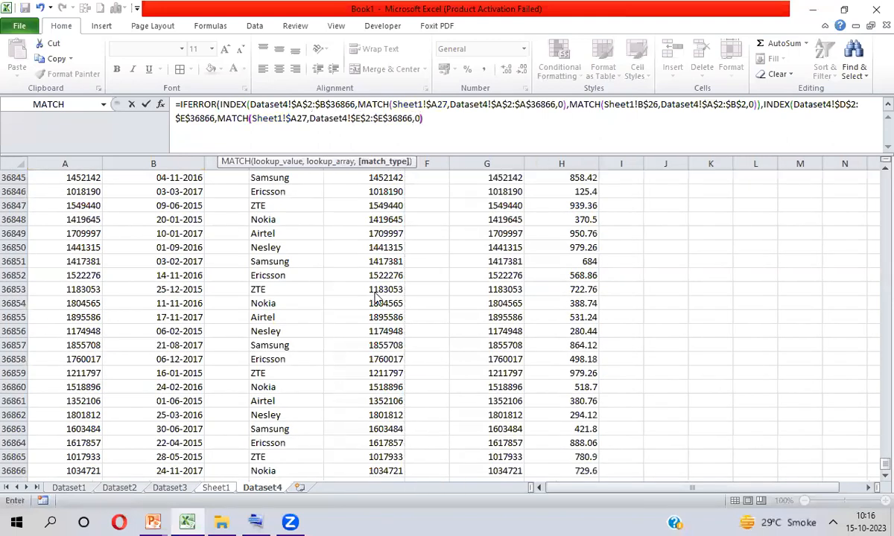
{"action": "type", "text": ","}
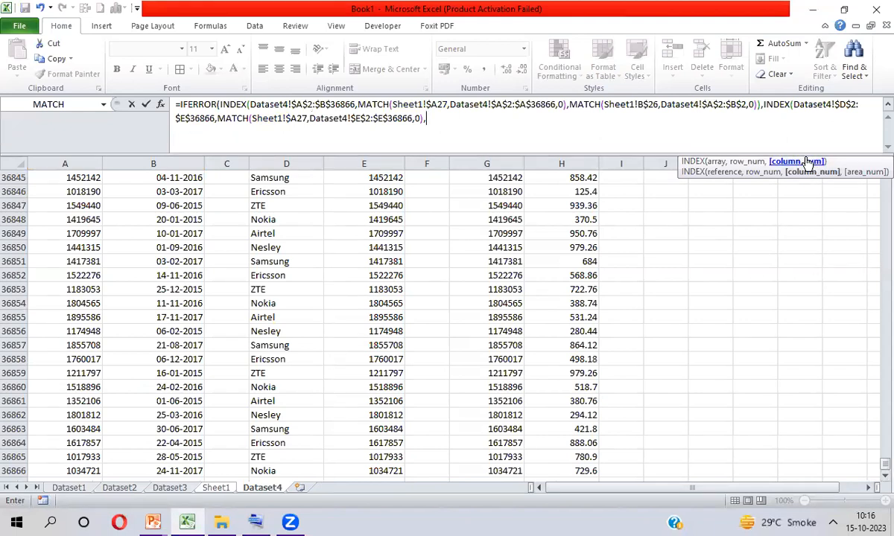
Start a MATCH as the second INDEX's column argument with the row-locked Vendor header Sheet1!B$26 as lookup value.
{"action": "type", "text": "match("}
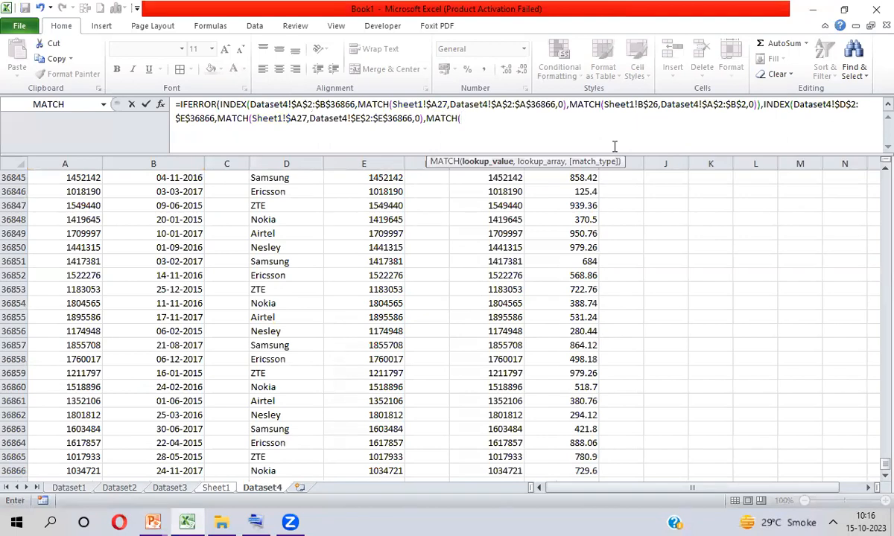
{"action": "key", "text": "ctrl+Page_Up"}
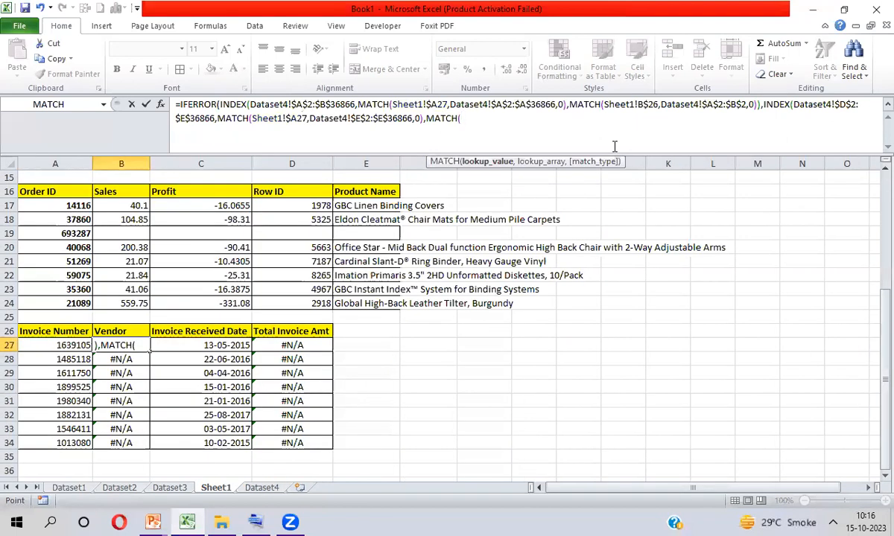
{"action": "left_click", "coordinate": [123, 331]}
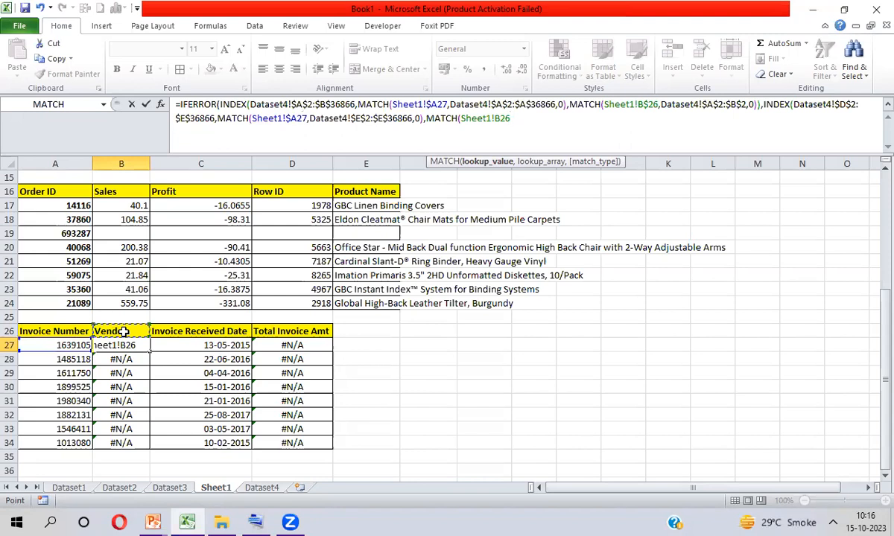
{"action": "key", "text": "F4"}
{"action": "type", "text": ","}
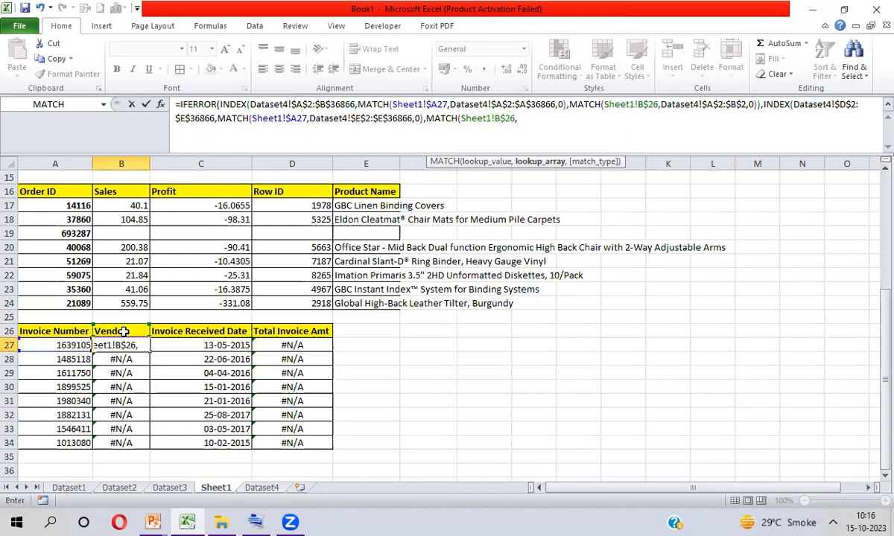
Complete the column MATCH with the absolute lookup array Dataset4!$D$2:$E$2 and match type 0, and enter the finished formula in B27.
{"action": "key", "text": "ctrl+Page_Down"}
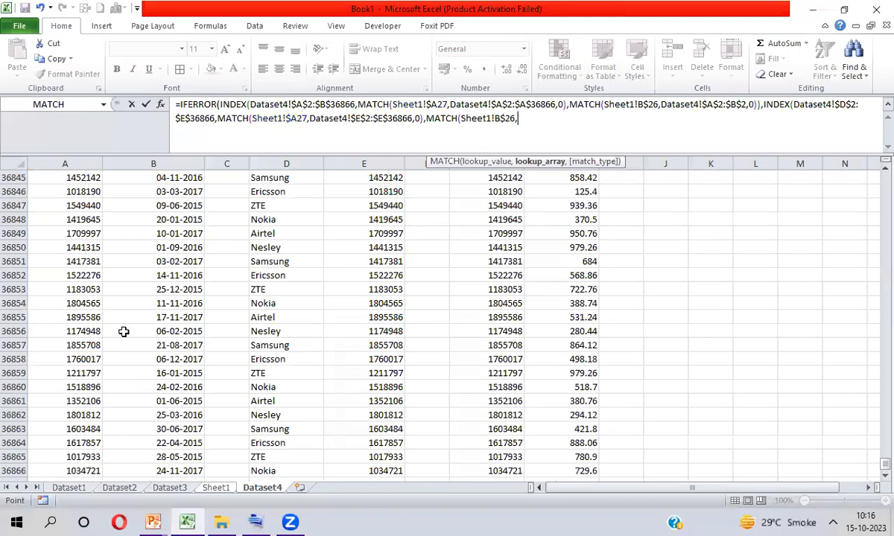
{"action": "left_click", "coordinate": [291, 293]}
{"action": "key", "text": "ctrl+Up"}
{"action": "key", "text": "Down"}
{"action": "key", "text": "shift+Right"}
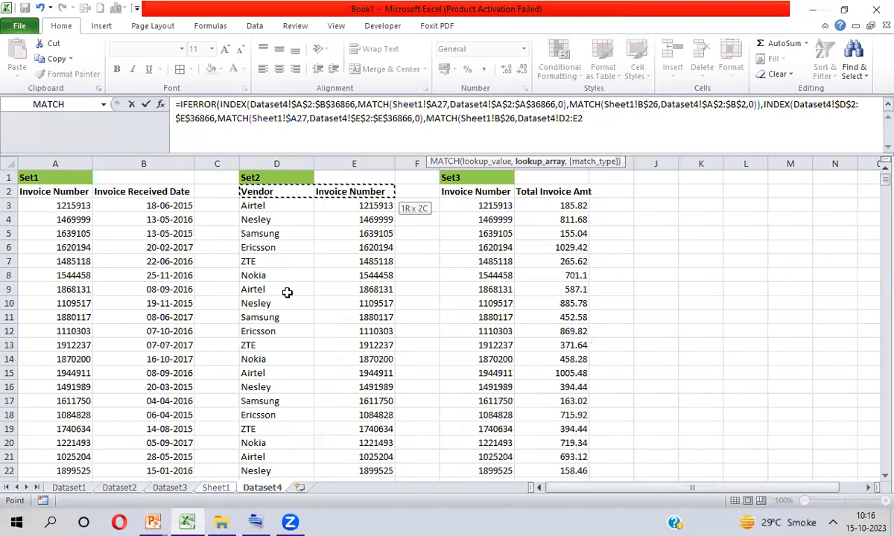
{"action": "key", "text": "F4"}
{"action": "type", "text": ",0"}
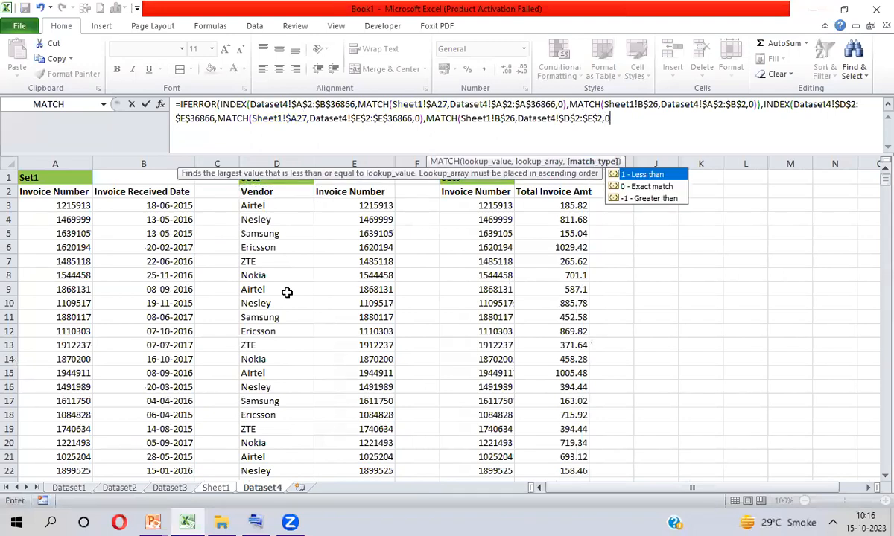
{"action": "type", "text": ")"}
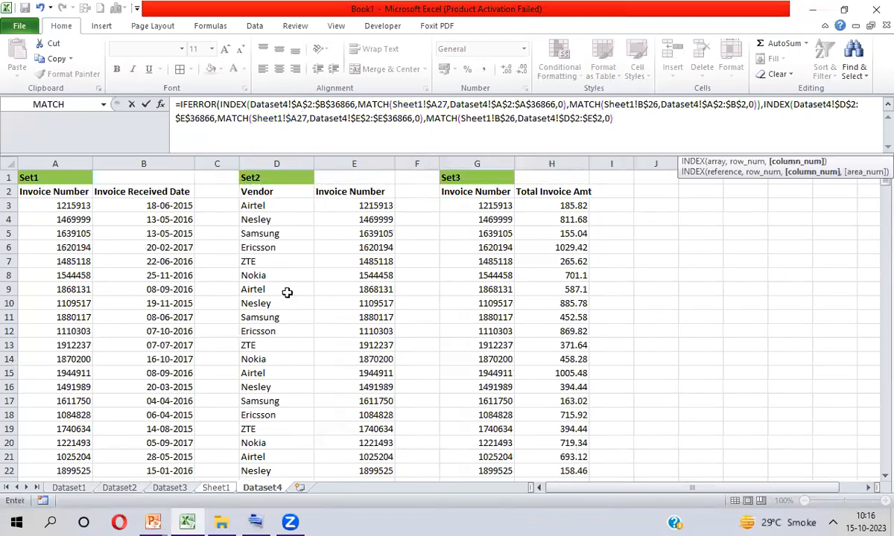
{"action": "type", "text": ")"}
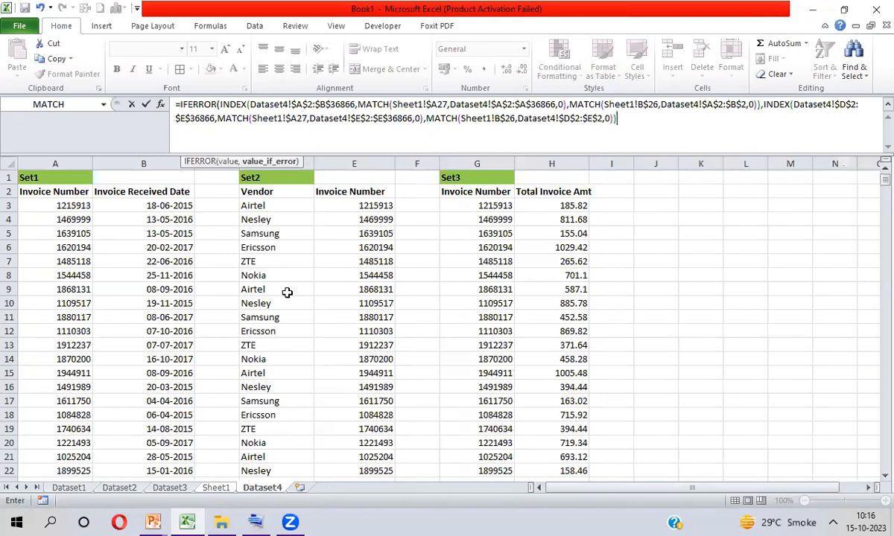
{"action": "key", "text": "Return"}
{"action": "key", "text": "Return"}
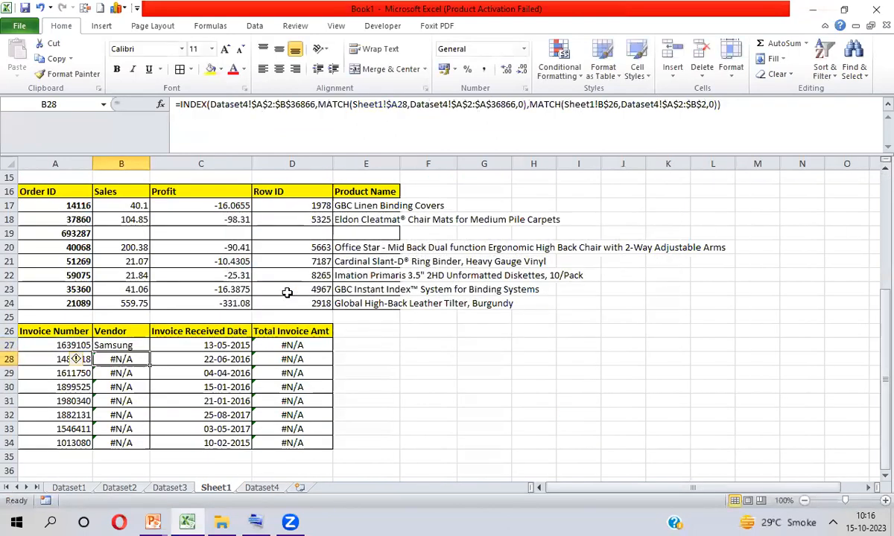
Fill the IFERROR formula from B27 across the whole range B27:D34 of the invoice table.
{"action": "key", "text": "Up"}
{"action": "key", "text": "shift+Down"}
{"action": "key", "text": "shift+Down"}
{"action": "key", "text": "shift+Down"}
{"action": "key", "text": "shift+Down"}
{"action": "key", "text": "shift+Down"}
{"action": "key", "text": "shift+Down"}
{"action": "key", "text": "shift+Down"}
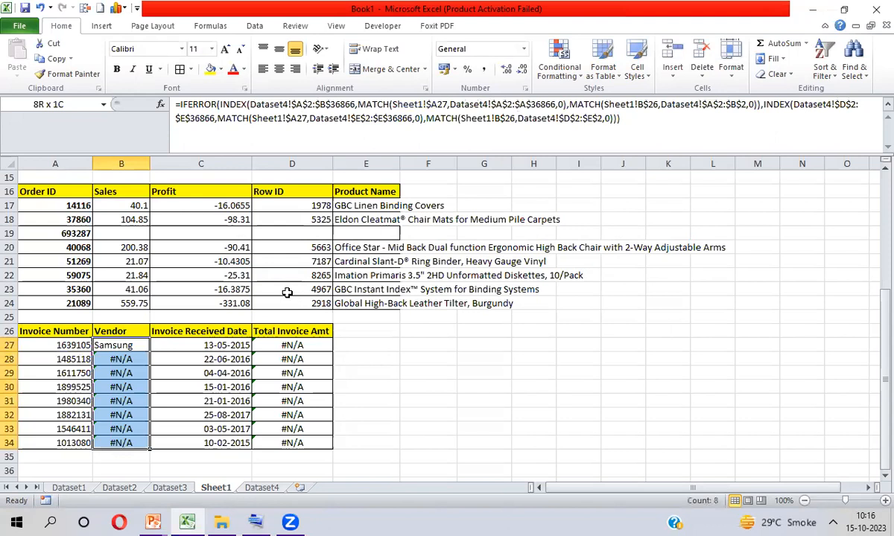
{"action": "key", "text": "shift+Right"}
{"action": "key", "text": "shift+Right"}
{"action": "key", "text": "F2"}
{"action": "key", "text": "ctrl+Return"}
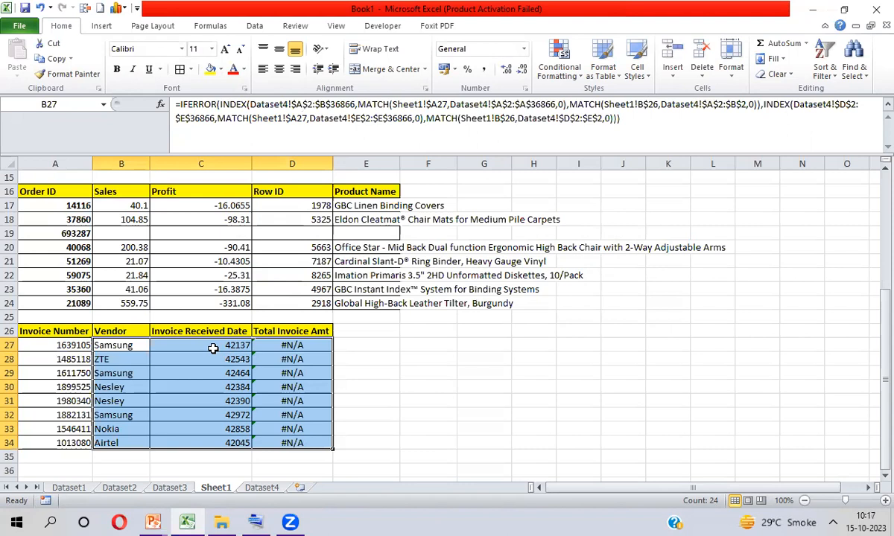
Wrap B27's entire IFERROR formula in an outer IFERROR as its value argument, ready for a value_if_error argument.
{"action": "left_click", "coordinate": [139, 352]}
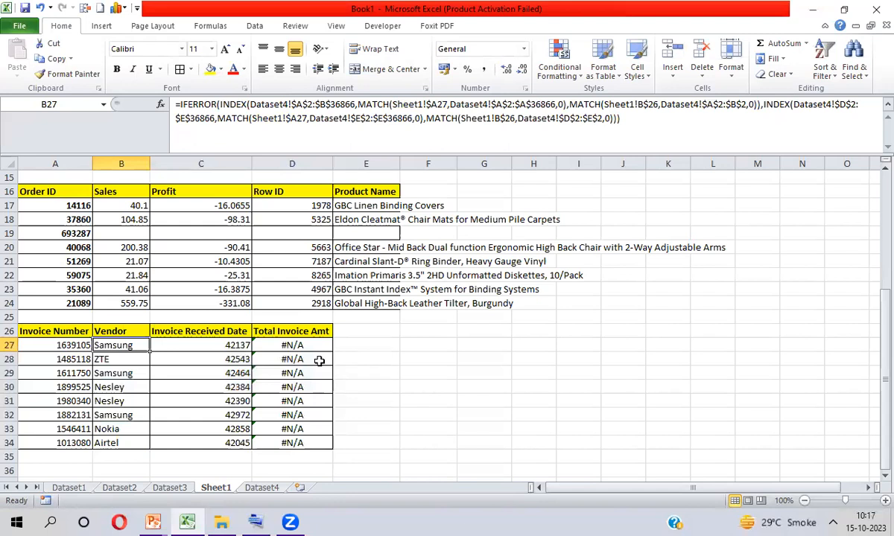
{"action": "left_click", "coordinate": [180, 104]}
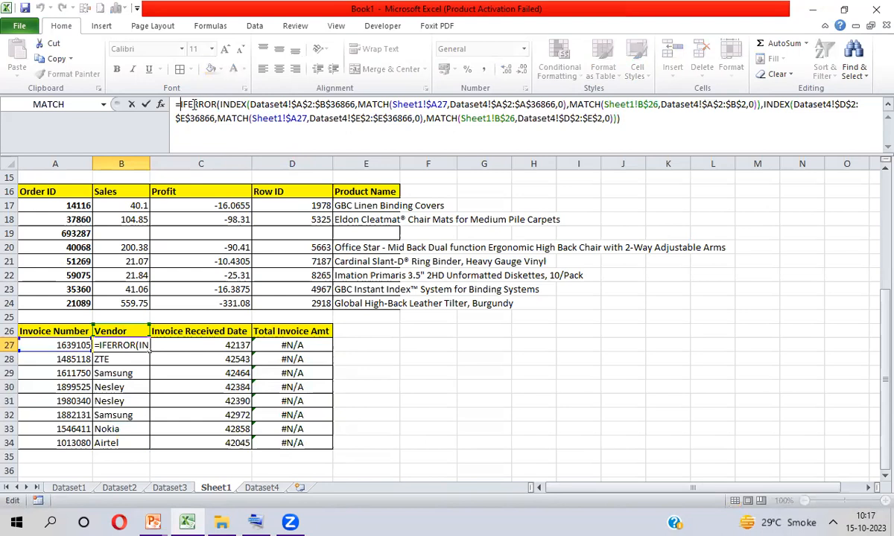
{"action": "double_click", "coordinate": [194, 104]}
{"action": "left_click", "coordinate": [221, 104]}
{"action": "left_click_drag", "start_coordinate": [248, 104], "coordinate": [777, 125]}
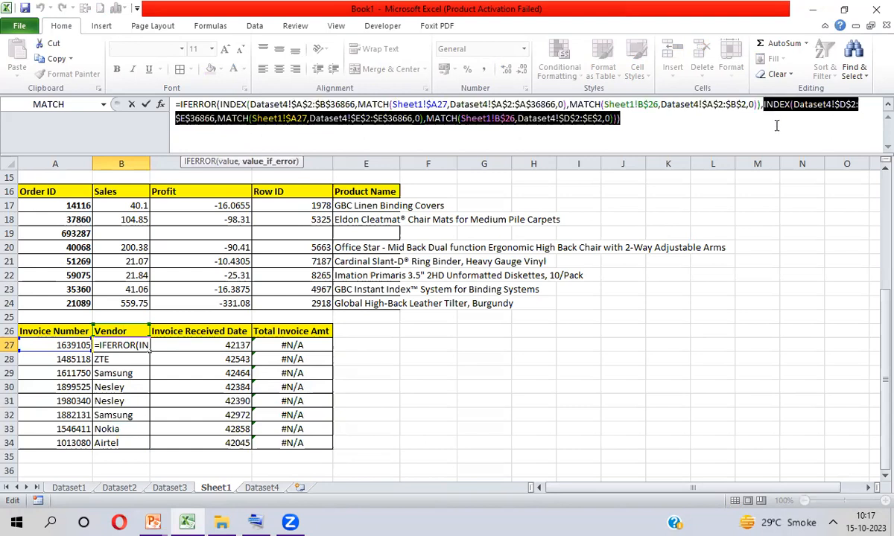
{"action": "left_click", "coordinate": [181, 104]}
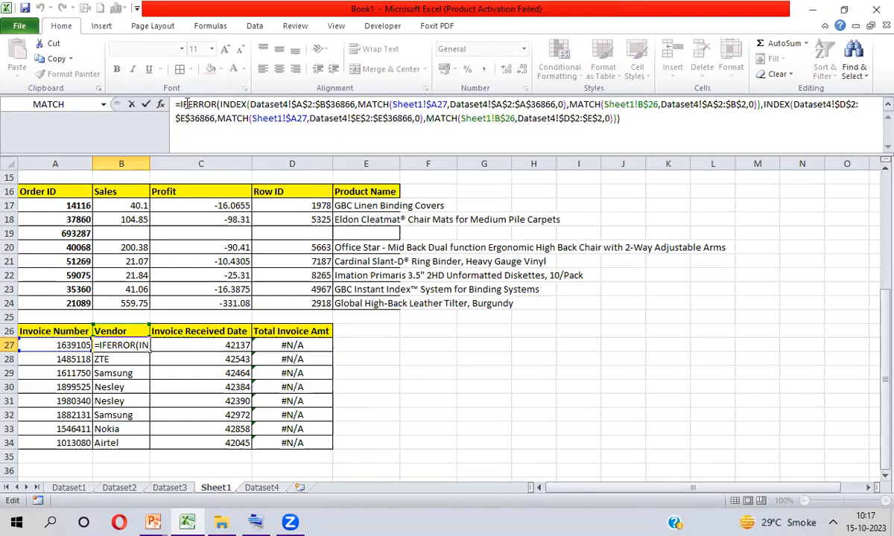
{"action": "type", "text": "If"}
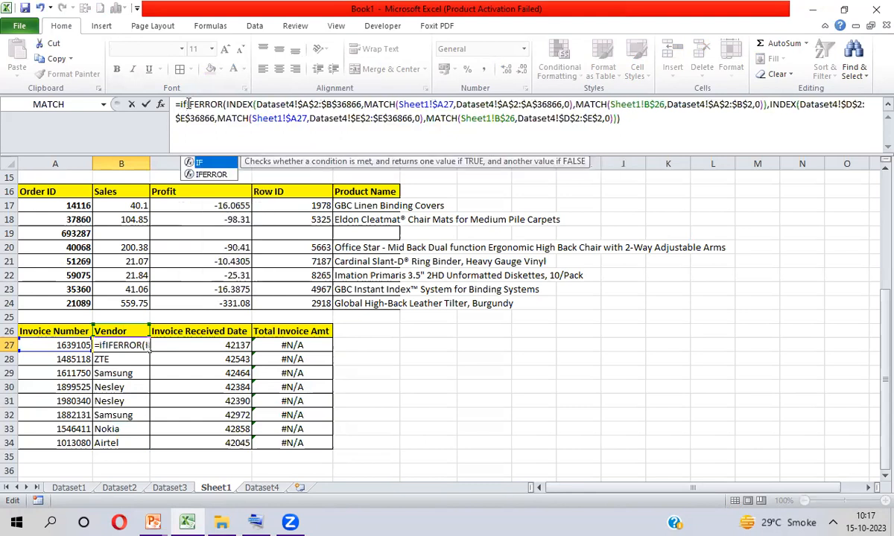
{"action": "key", "text": "Down"}
{"action": "key", "text": "Tab"}
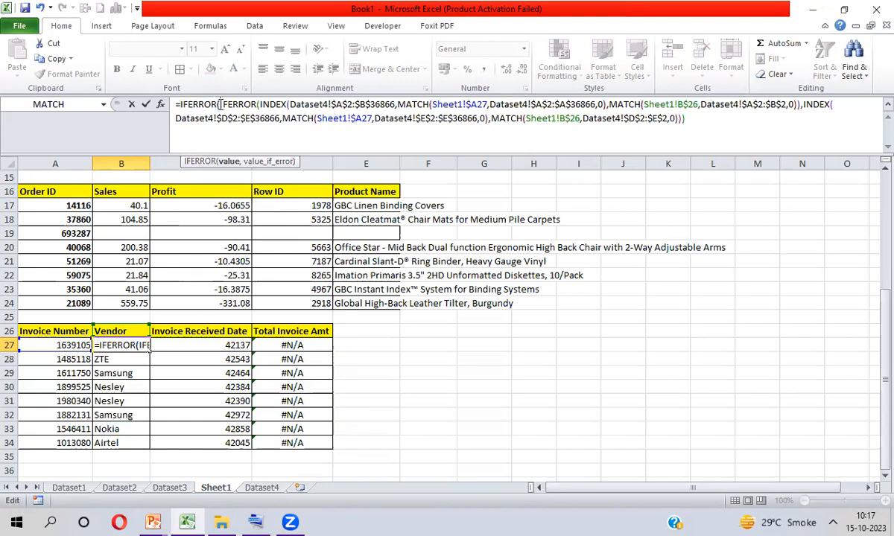
{"action": "left_click_drag", "start_coordinate": [220, 104], "coordinate": [690, 118]}
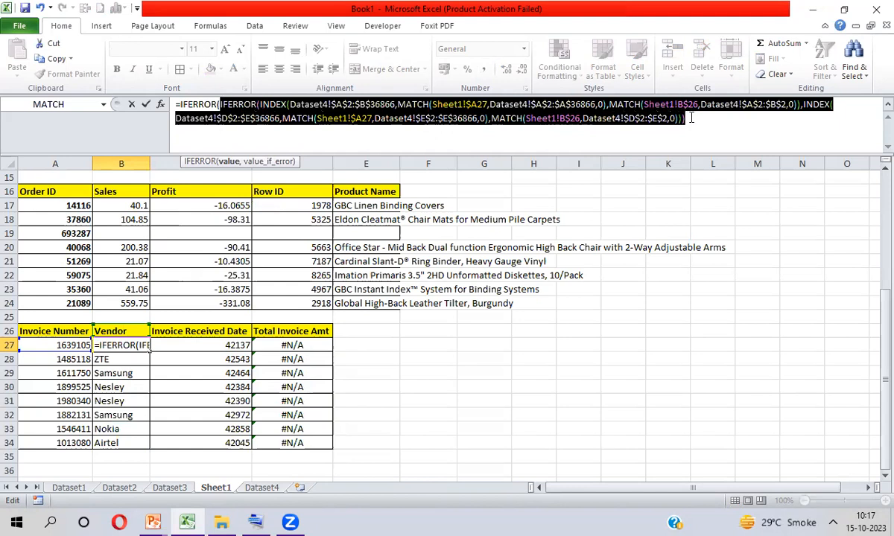
{"action": "left_click", "coordinate": [690, 118]}
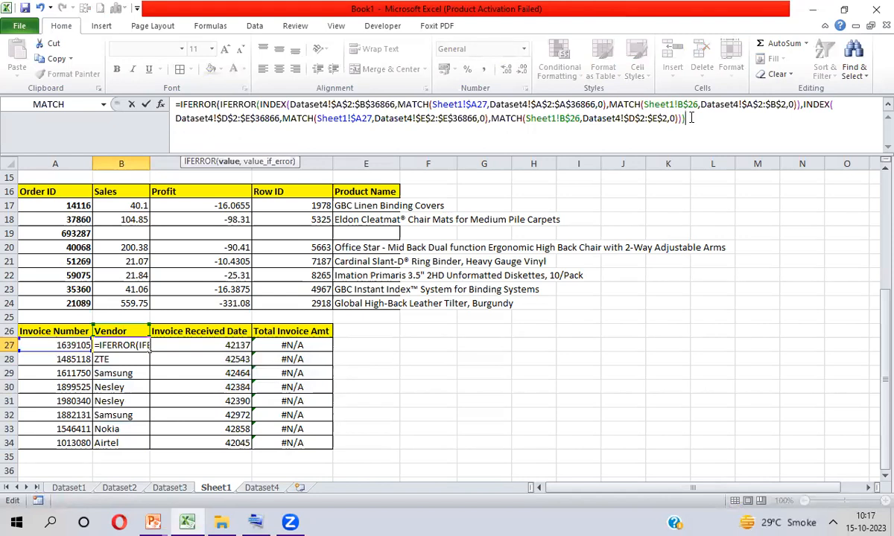
{"action": "type", "text": ","}
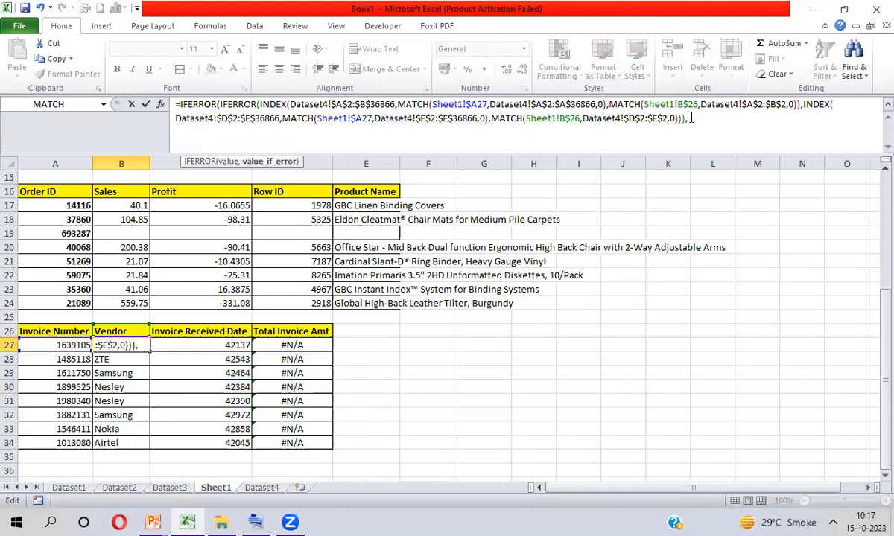
Add a third INDEX as the outer value_if_error with the absolute array Dataset4!$G$2:$H$36866, and start a MATCH as its row argument.
{"action": "type", "text": "Inc"}
{"action": "key", "text": "BackSpace"}
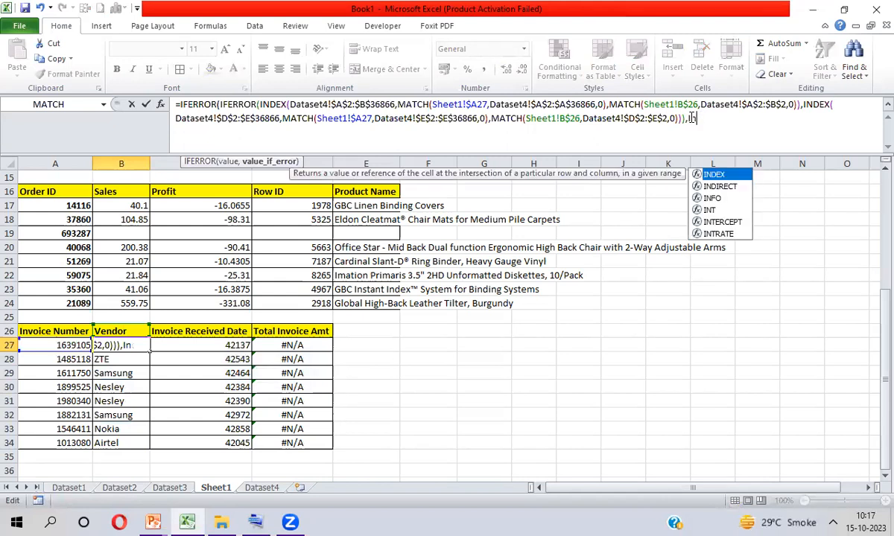
{"action": "key", "text": "Tab"}
{"action": "key", "text": "ctrl+Page_Down"}
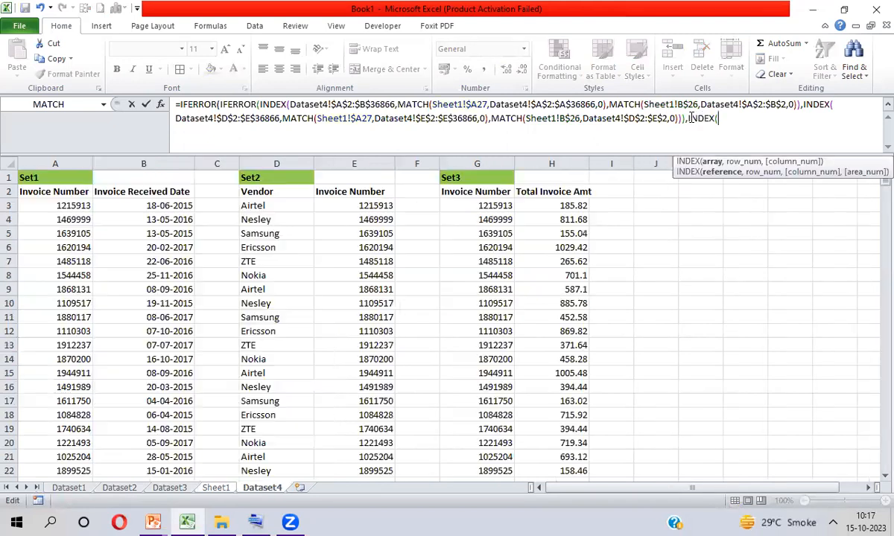
{"action": "left_click", "coordinate": [482, 194]}
{"action": "key", "text": "ctrl+shift+Right"}
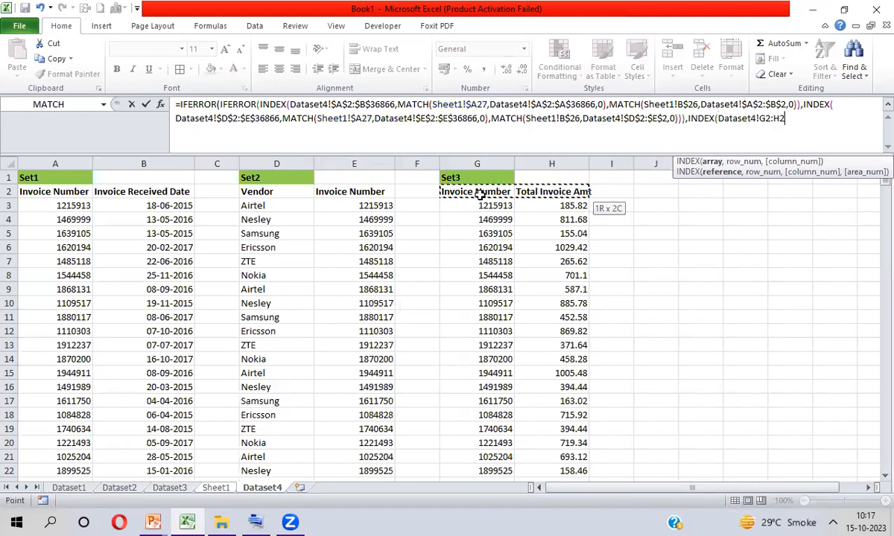
{"action": "key", "text": "ctrl+shift+Down"}
{"action": "key", "text": "F4"}
{"action": "type", "text": ",Ma"}
{"action": "key", "text": "Tab"}
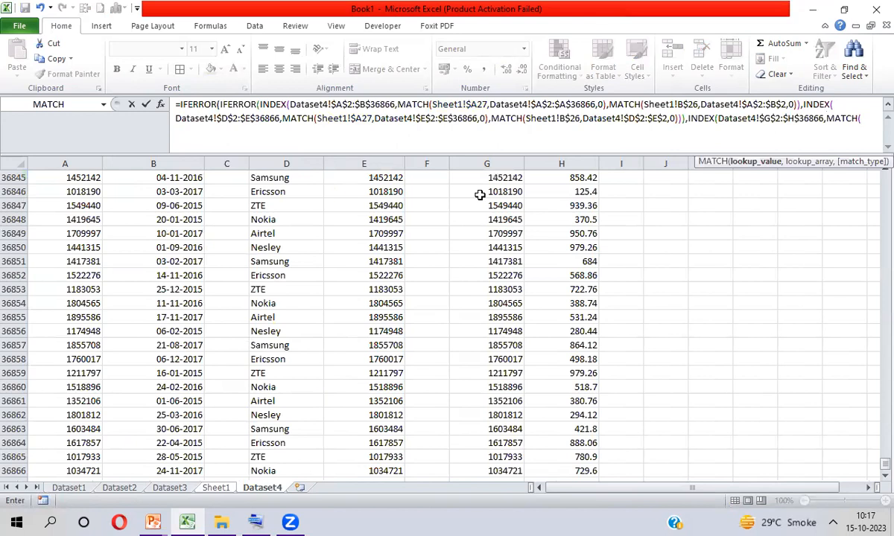
Use the column-locked invoice number Sheet1!$A27 as the lookup value of the third INDEX's row MATCH.
{"action": "key", "text": "ctrl+Page_Up"}
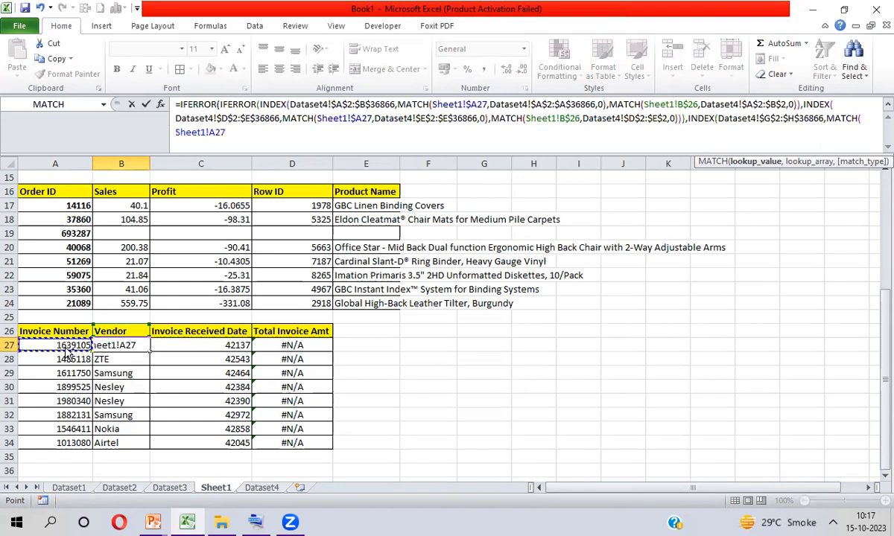
{"action": "key", "text": "Return"}
{"action": "key", "text": "Return"}
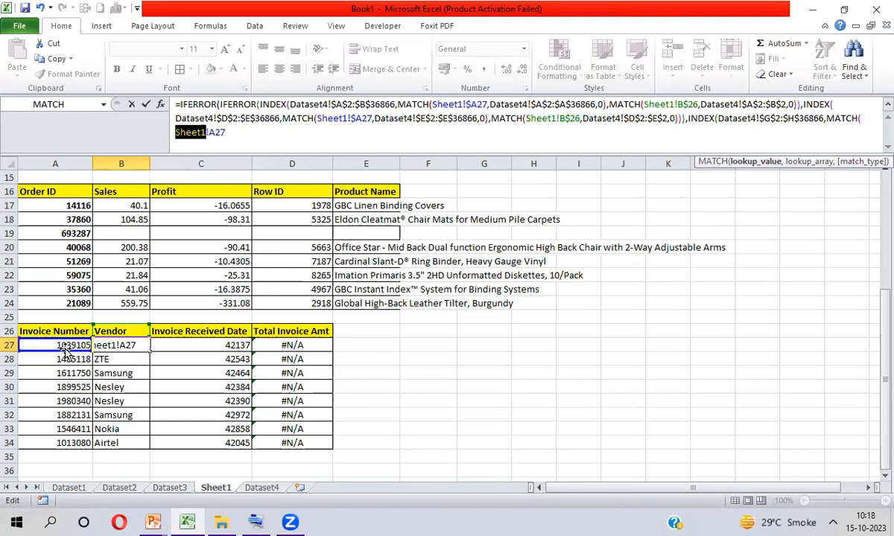
{"action": "key", "text": "Right"}
{"action": "key", "text": "F4"}
{"action": "key", "text": "F4"}
{"action": "key", "text": "F4"}
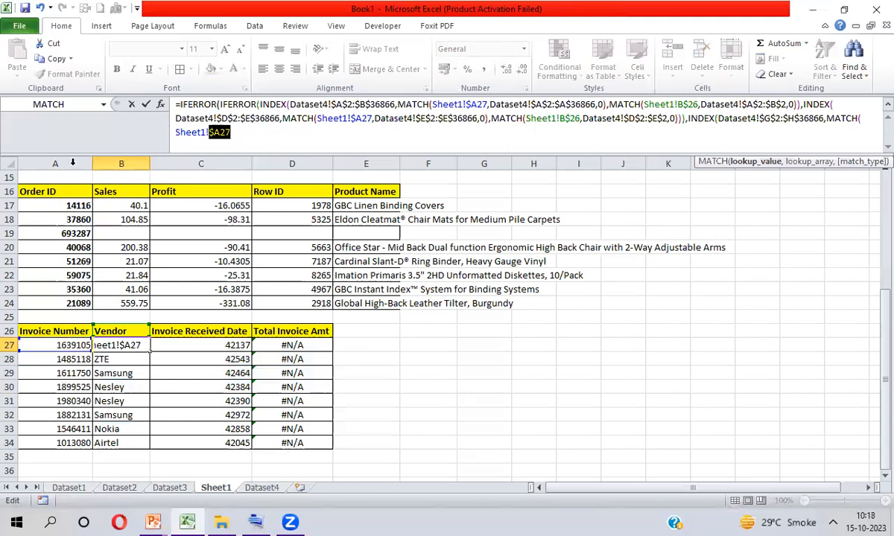
{"action": "key", "text": "Right"}
{"action": "type", "text": ","}
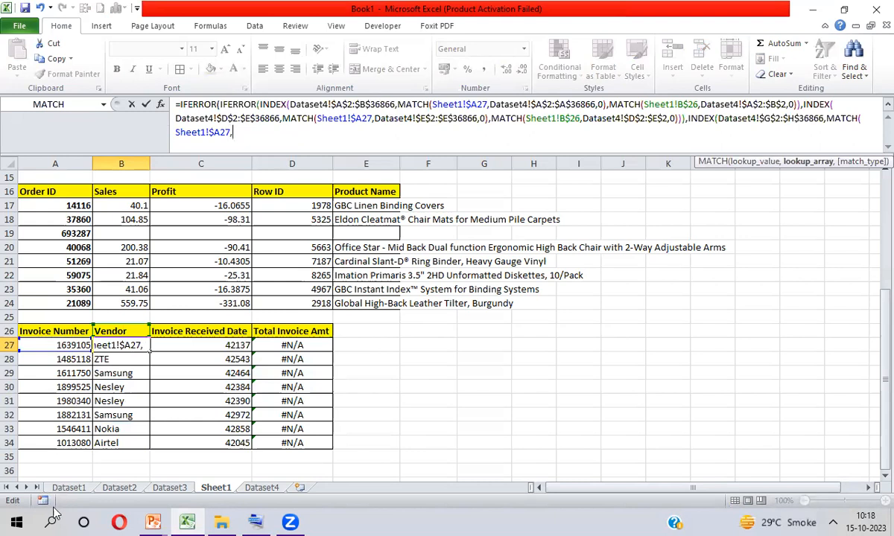
Complete the third INDEX's row MATCH with the absolute lookup array Dataset4!$G$2:$G$36866 and match type 0.
{"action": "key", "text": "ctrl+Page_Down"}
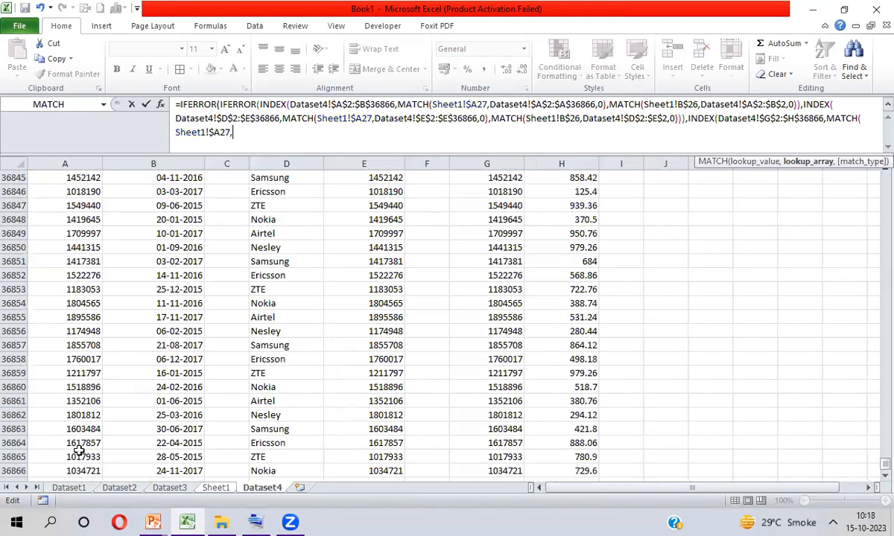
{"action": "left_click", "coordinate": [506, 233]}
{"action": "key", "text": "ctrl+Up"}
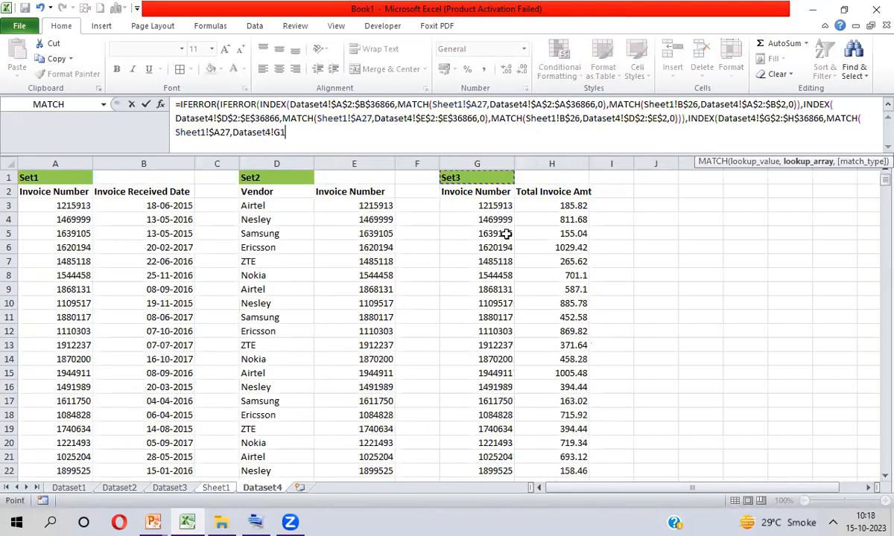
{"action": "key", "text": "ctrl+shift+Down"}
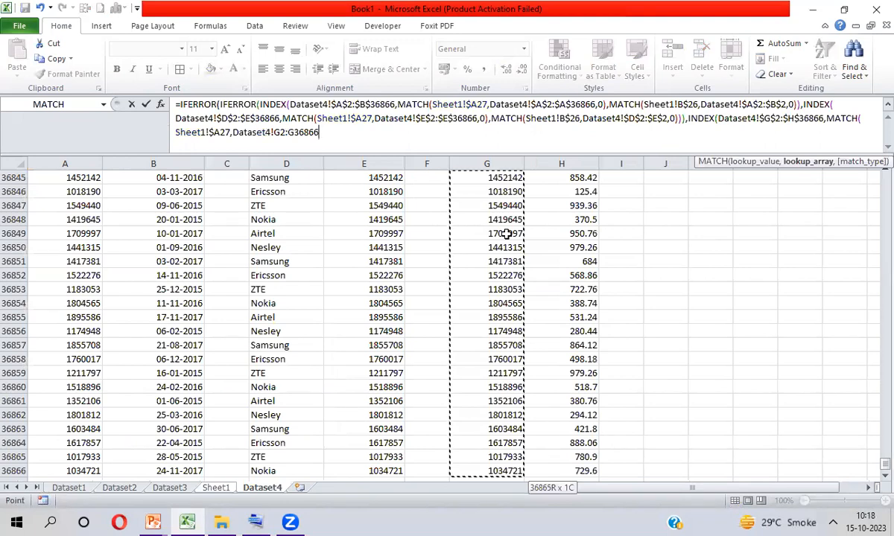
{"action": "key", "text": "F4"}
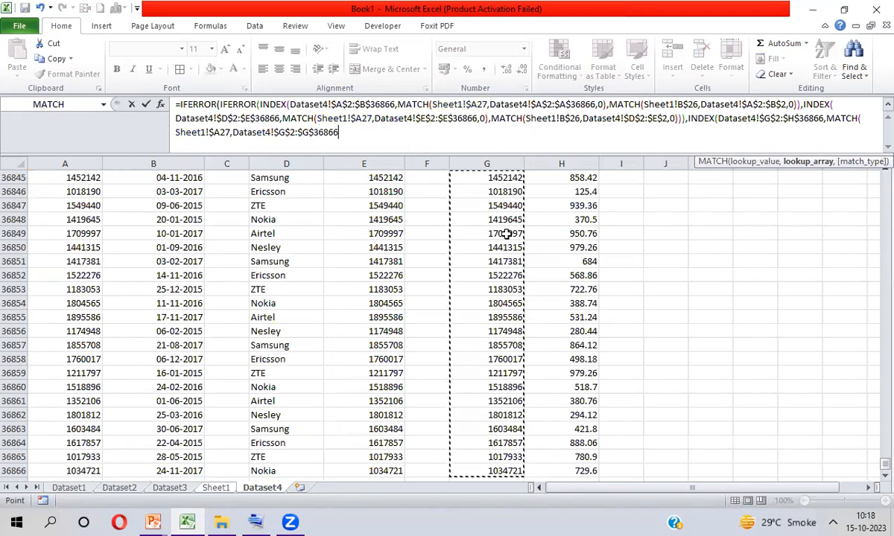
{"action": "type", "text": ",0"}
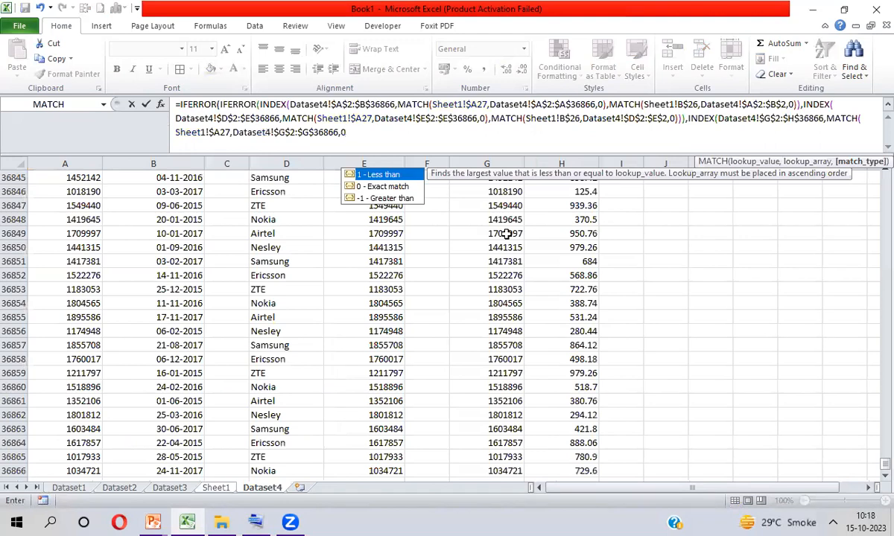
{"action": "type", "text": "),"}
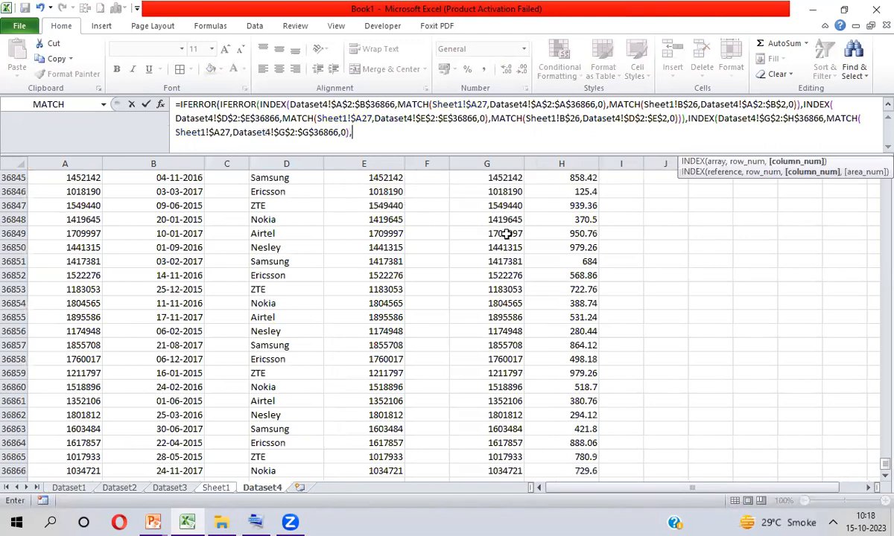
Start the third INDEX's column MATCH with the row-locked Vendor header Sheet1!B$26 as its lookup value.
{"action": "type", "text": "MATCH("}
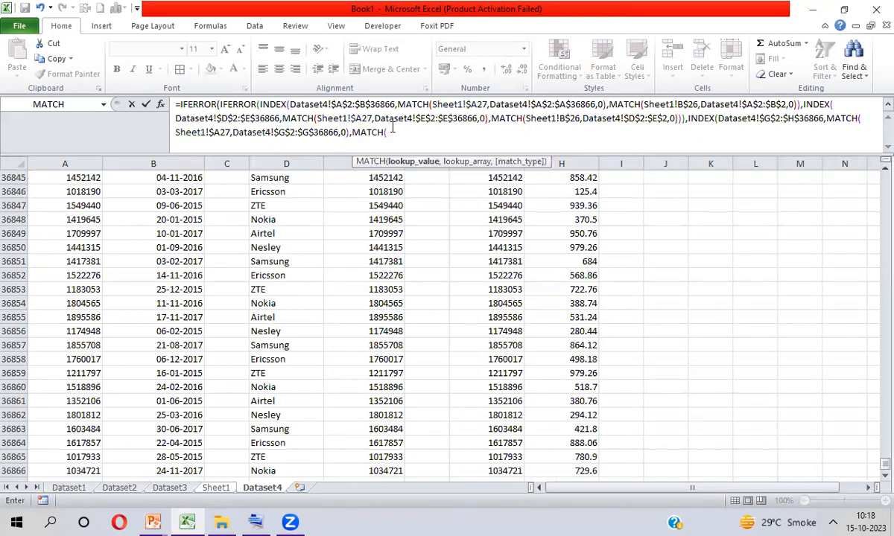
{"action": "key", "text": "ctrl+Page_Up"}
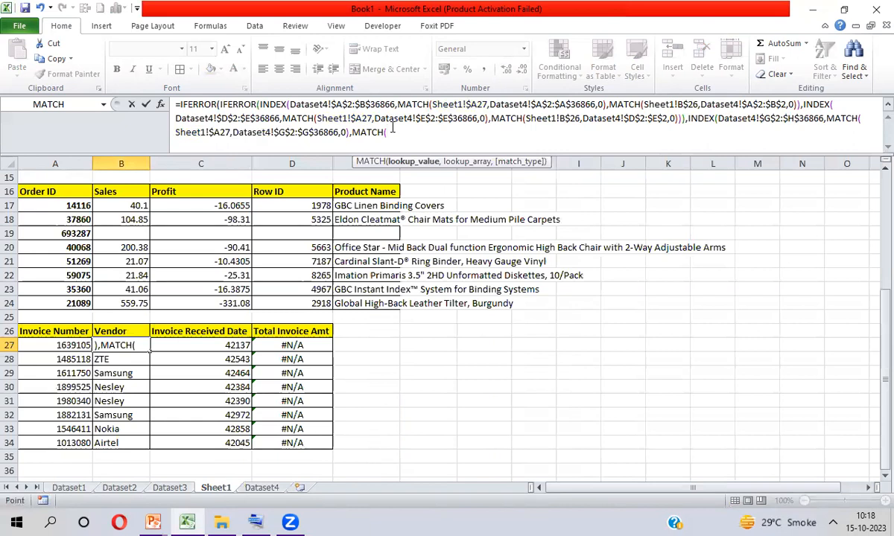
{"action": "left_click", "coordinate": [113, 331]}
{"action": "key", "text": "F4"}
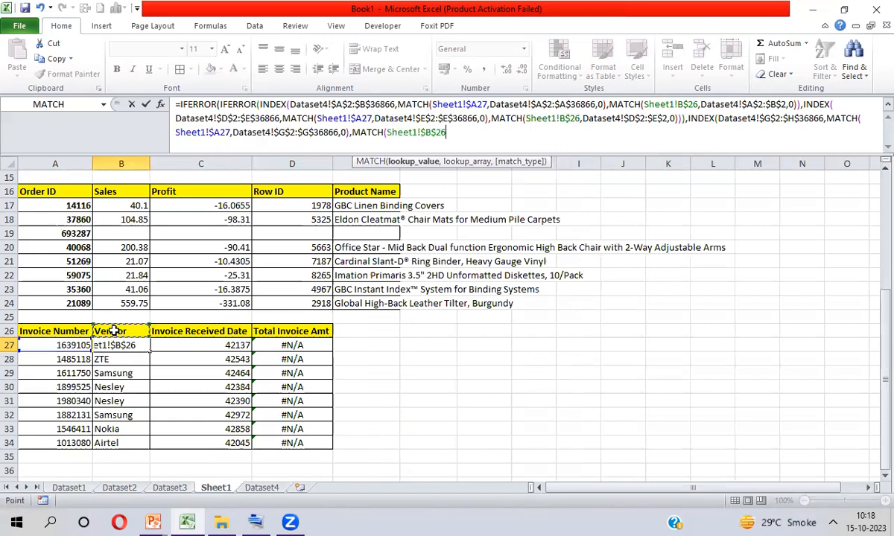
{"action": "key", "text": "F4"}
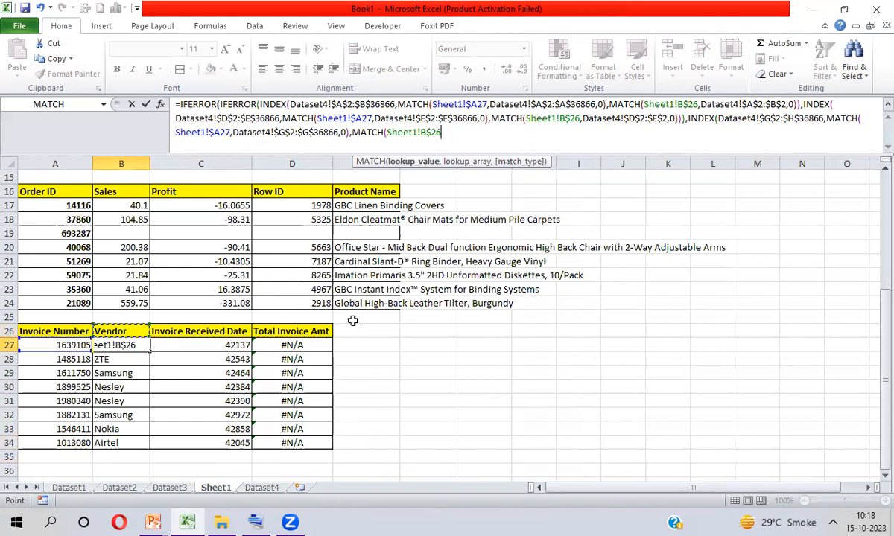
{"action": "type", "text": ","}
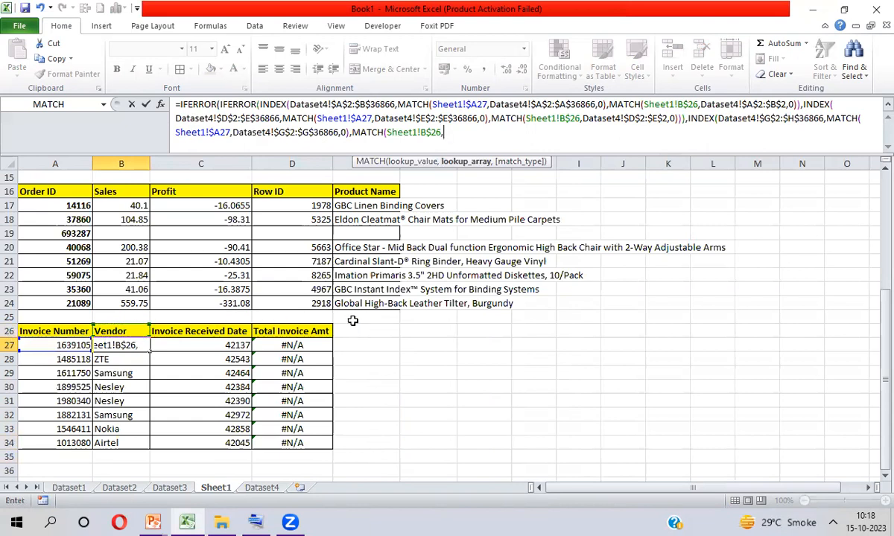
Complete the third INDEX's column MATCH with Set3's absolute header range Dataset4!$G$2:$H$2 as lookup array and match type 0.
{"action": "key", "text": "ctrl+Page_Down"}
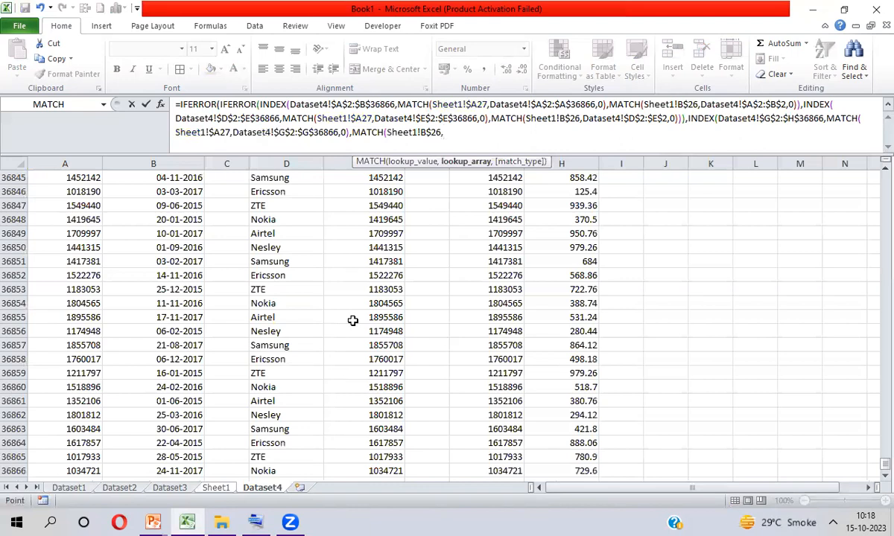
{"action": "left_click", "coordinate": [483, 291]}
{"action": "key", "text": "ctrl+Up"}
{"action": "key", "text": "Down"}
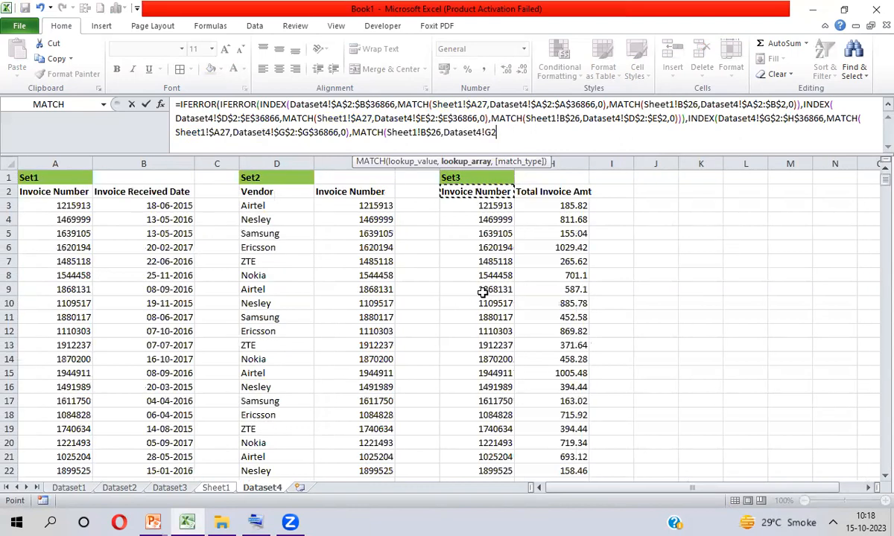
{"action": "key", "text": "shift+Right"}
{"action": "key", "text": "F4"}
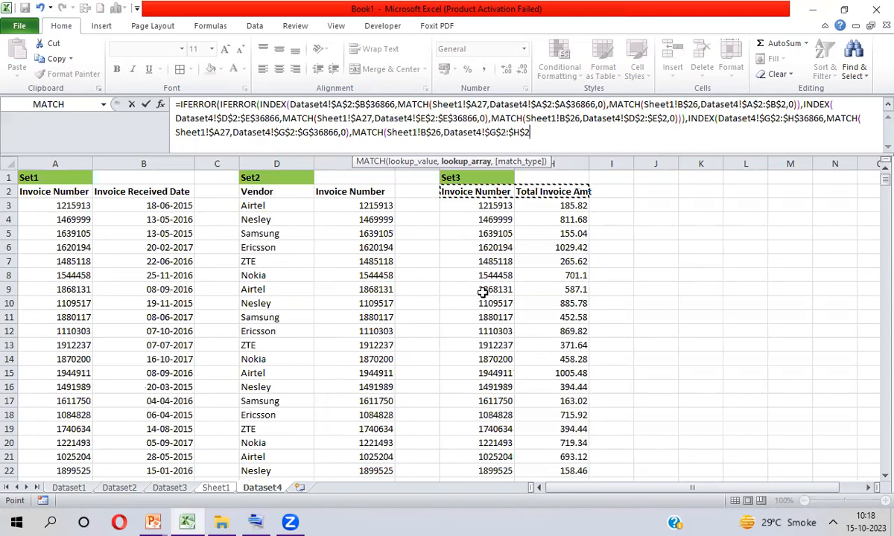
{"action": "type", "text": ",0)"}
Close the nested formula and enter it in B27, accepting the proposed closing-bracket correction.
{"action": "type", "text": ")"}
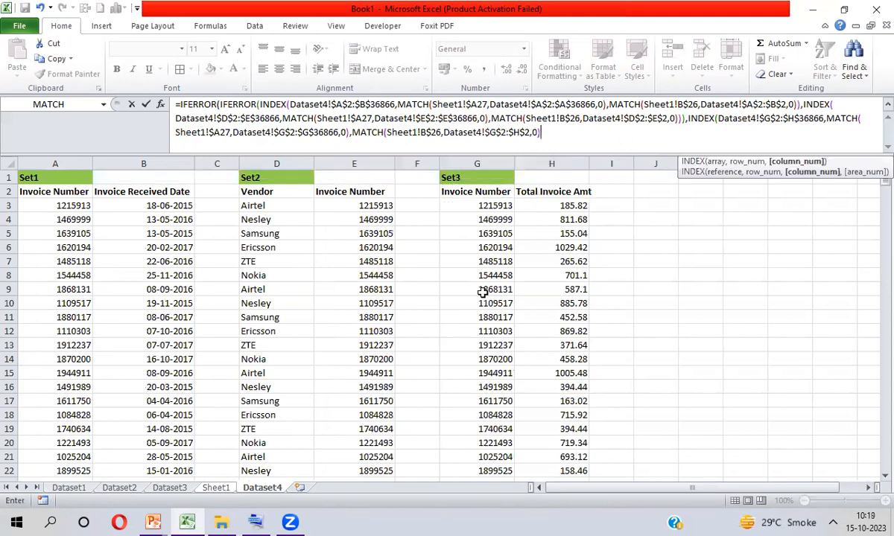
{"action": "type", "text": ")"}
{"action": "key", "text": "Return"}
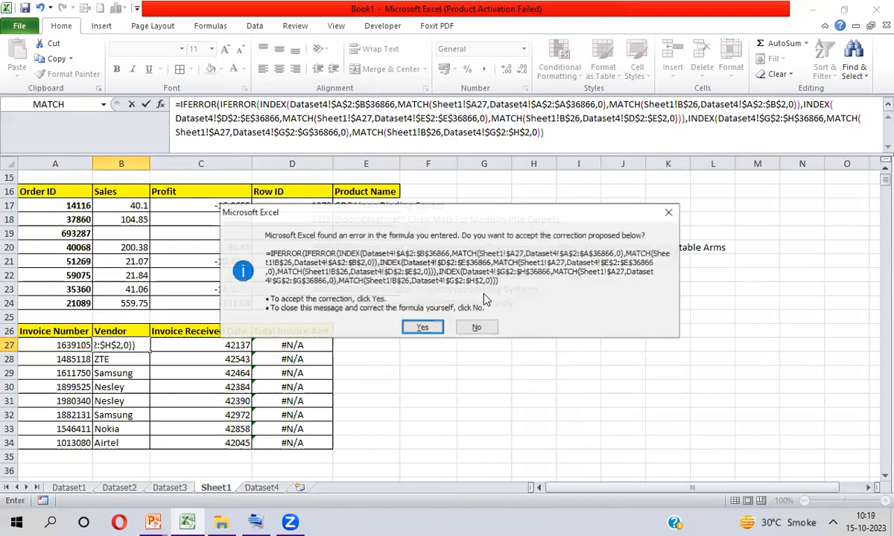
{"action": "key", "text": "Return"}
Fill B27's formula right and down across the invoice table range B27:D34.
{"action": "key", "text": "Up"}
{"action": "key", "text": "ctrl+shift+Down"}
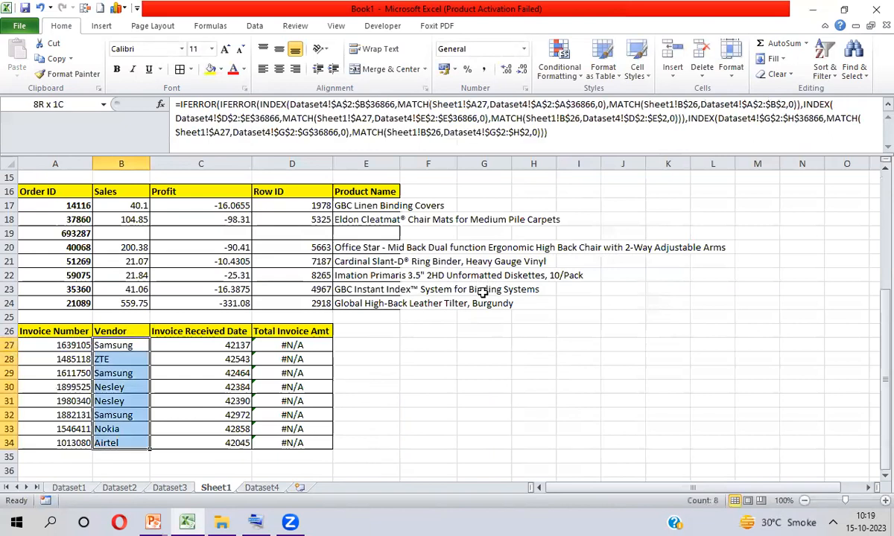
{"action": "key", "text": "shift+Right"}
{"action": "key", "text": "shift+Right"}
{"action": "key", "text": "ctrl+r"}
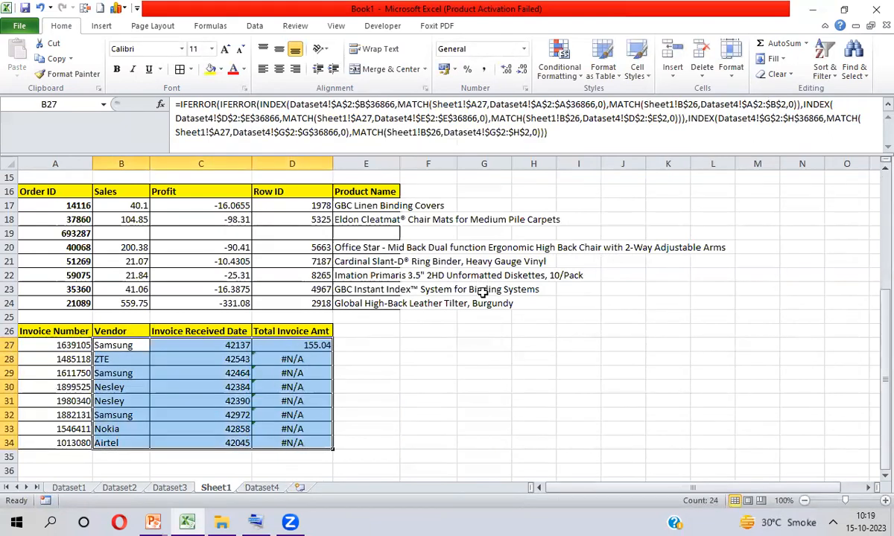
{"action": "key", "text": "ctrl+d"}
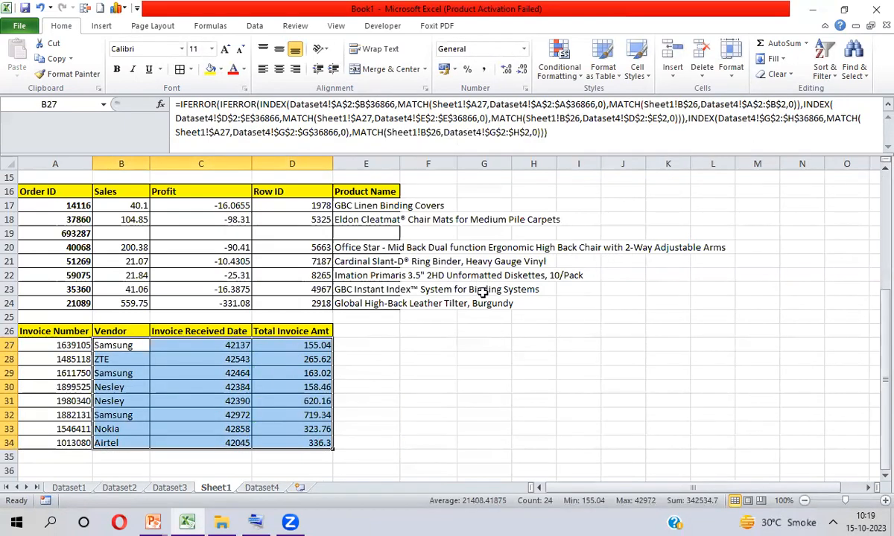
Format the Invoice Received Date values in C27:C34 with the Date number category.
{"action": "left_click", "coordinate": [188, 347]}
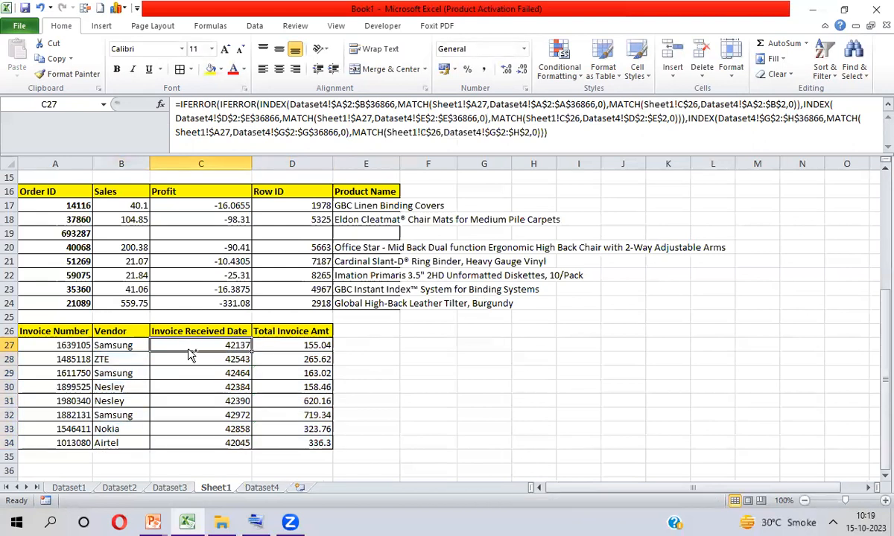
{"action": "key", "text": "ctrl+shift+Down"}
{"action": "key", "text": "ctrl+1"}
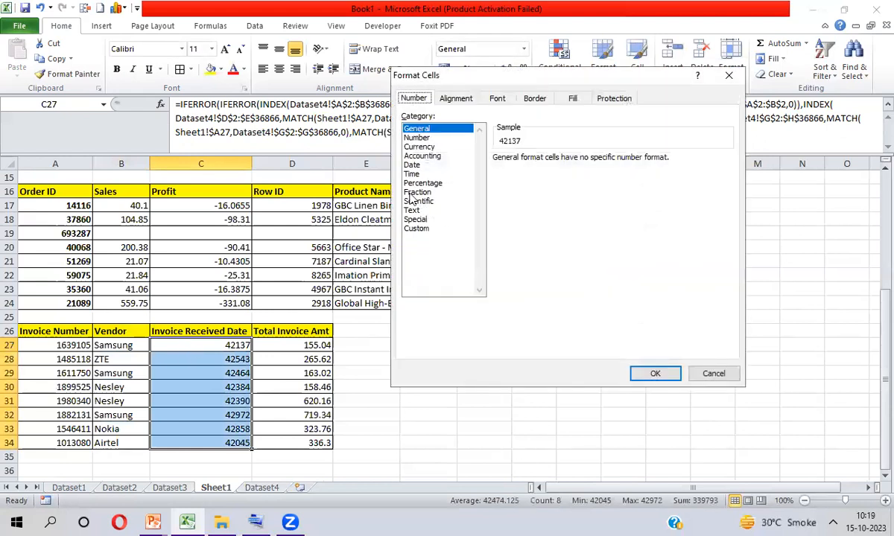
{"action": "left_click", "coordinate": [410, 164]}
{"action": "key", "text": "Return"}
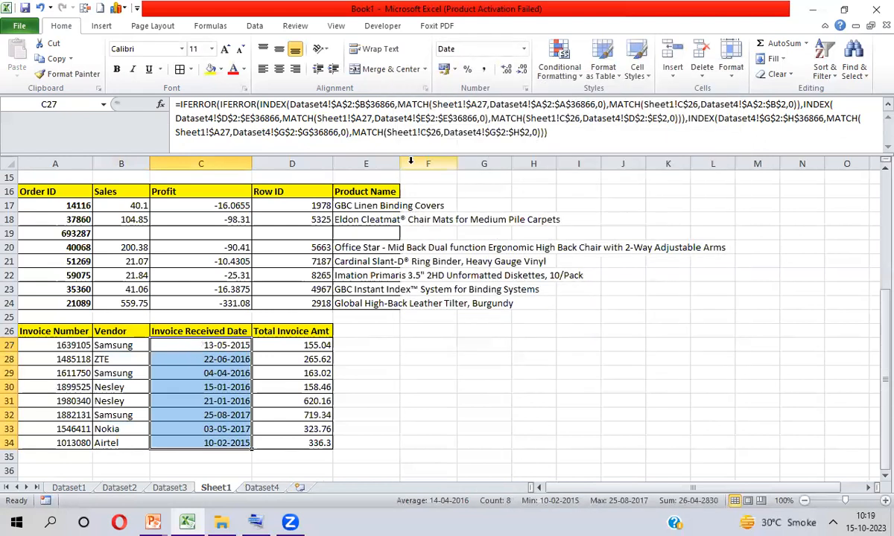